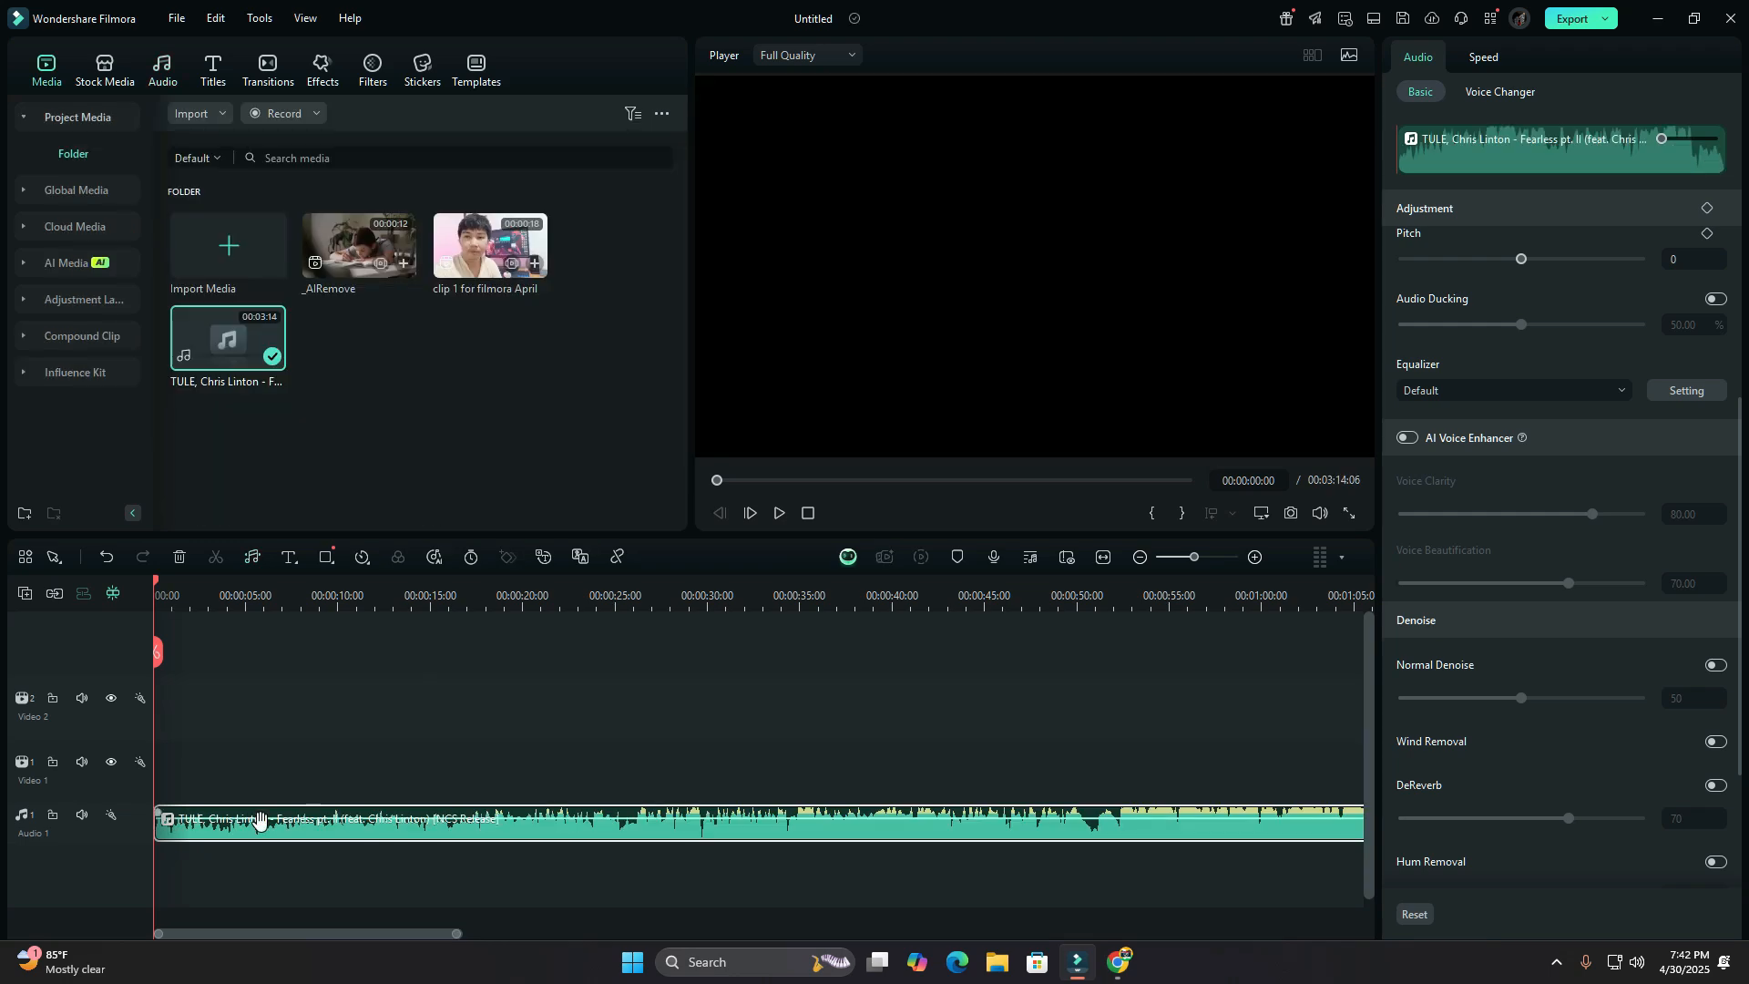
Separate the song Fearless pt. II into voice and background tracks with AI Vocal Remover and play the result.
left_click(273, 363)
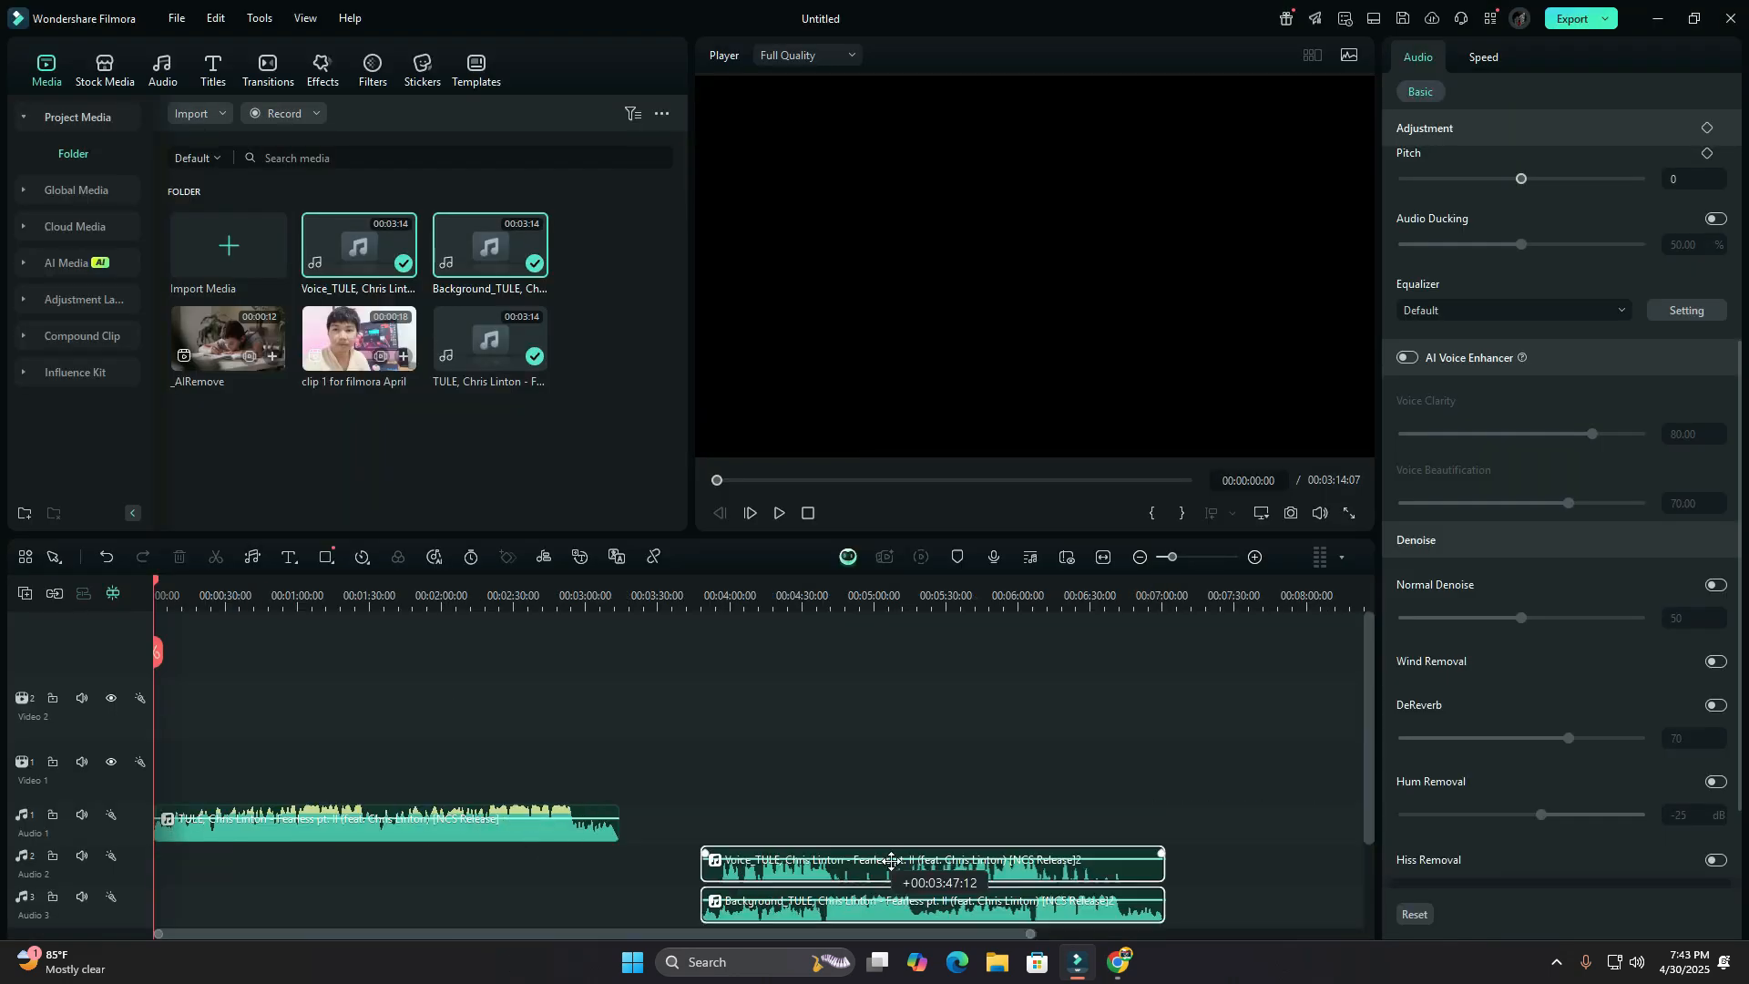
left_click(779, 513)
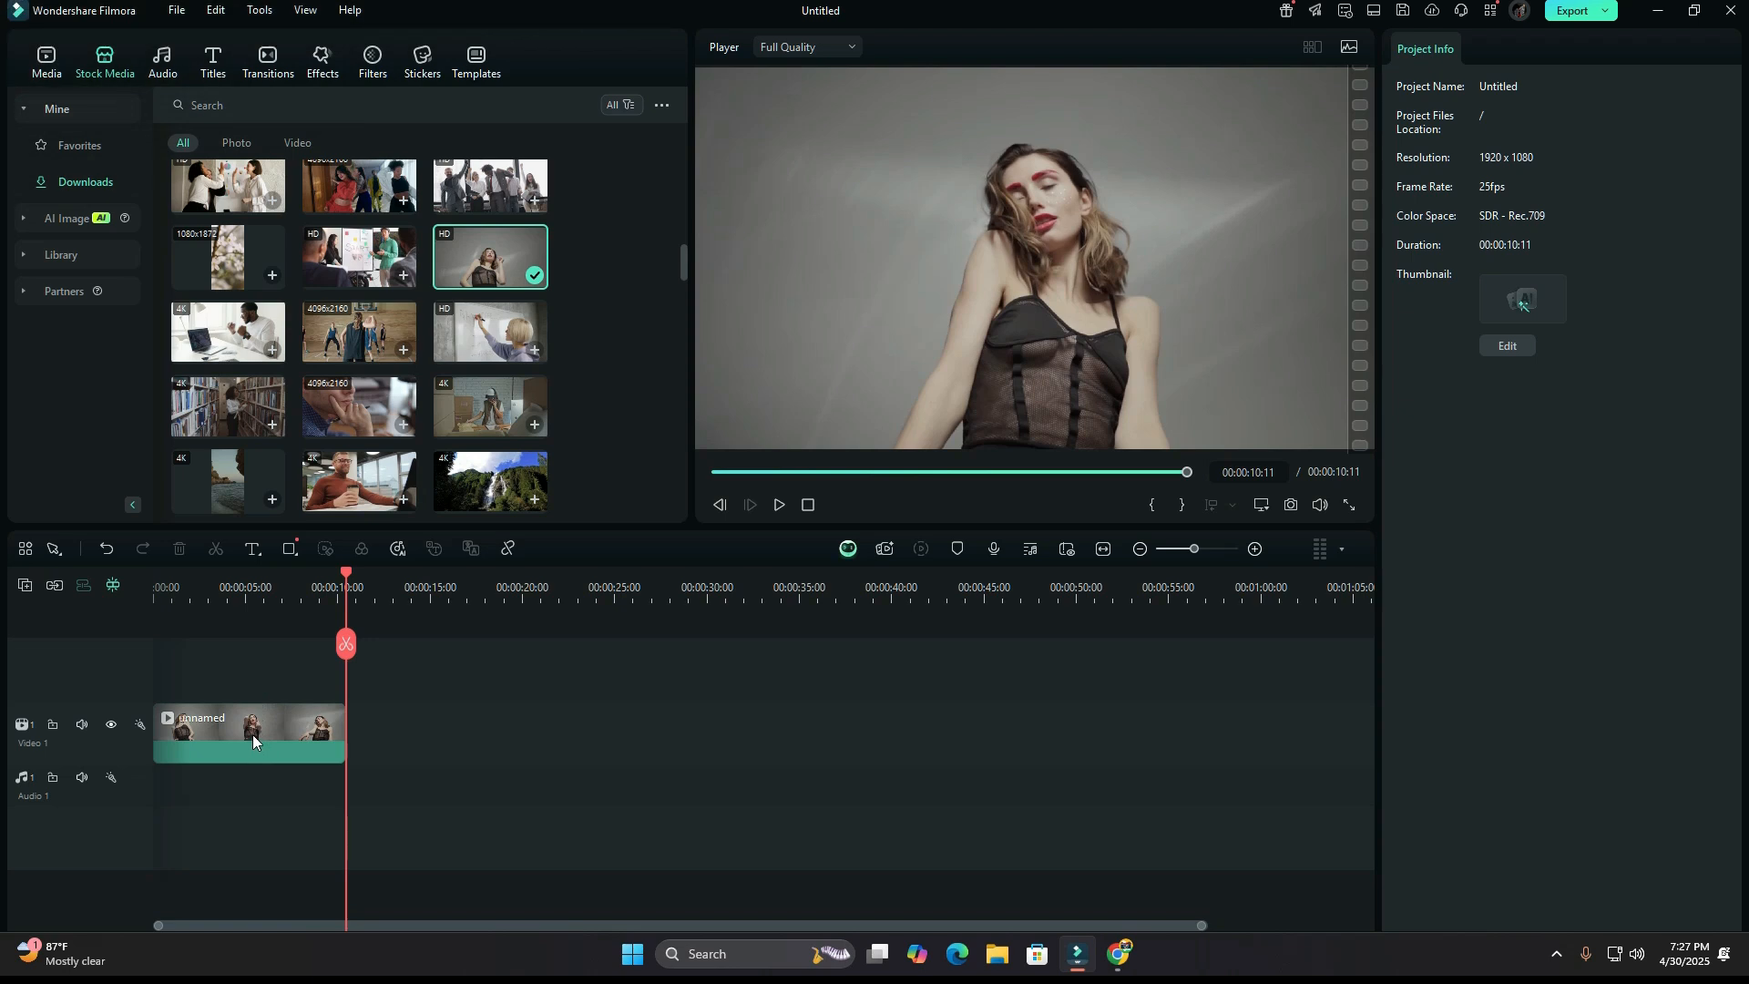
Enable Smart Cutout on the clip of the woman and open its cutout editor with the playhead at the clip's start.
left_click(254, 734)
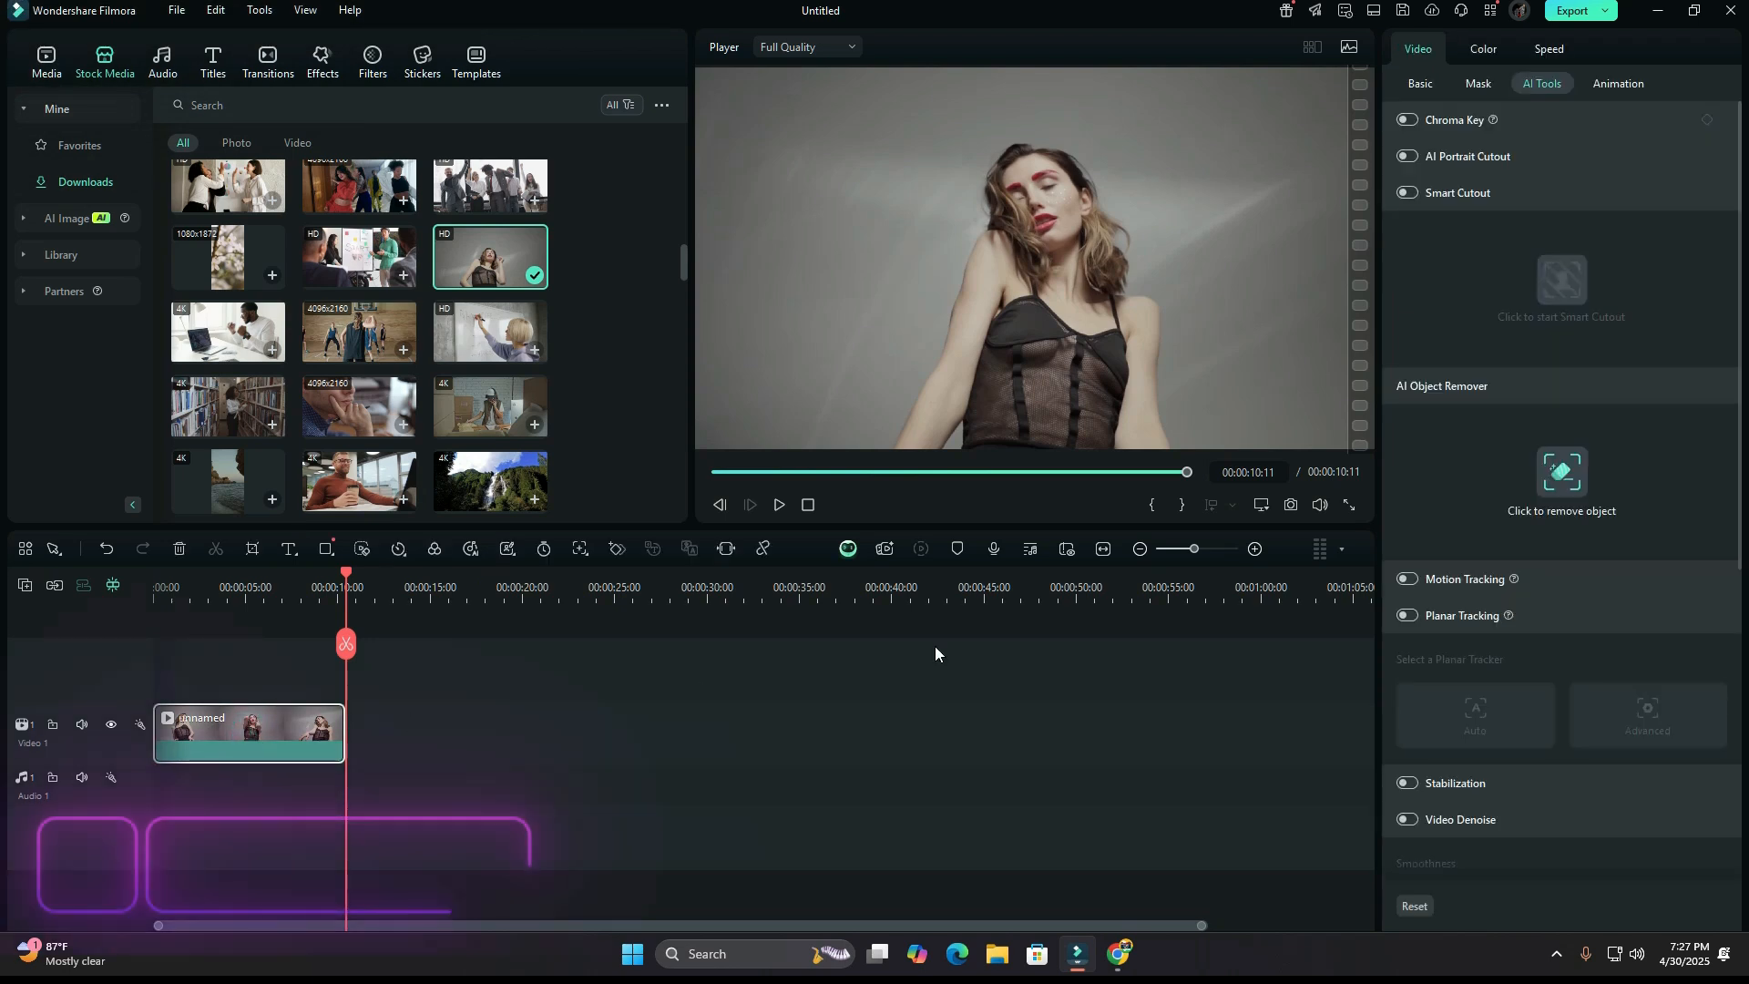
left_click(1408, 193)
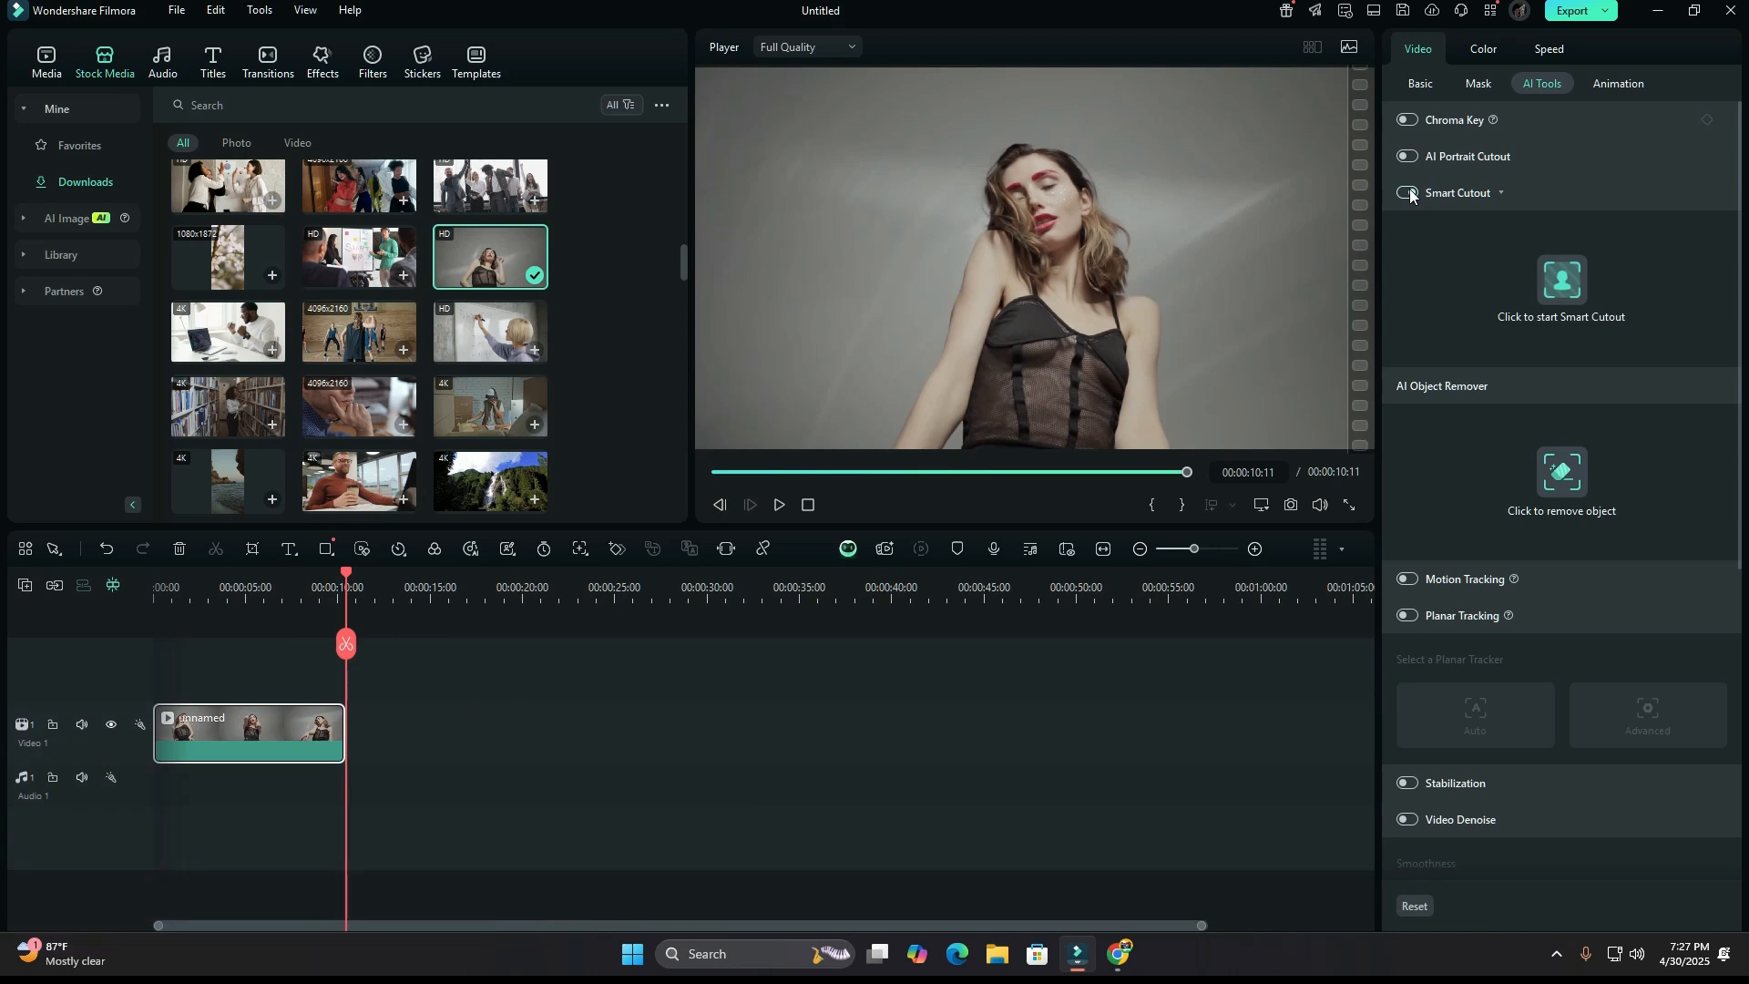
left_click_drag(1187, 474, 685, 489)
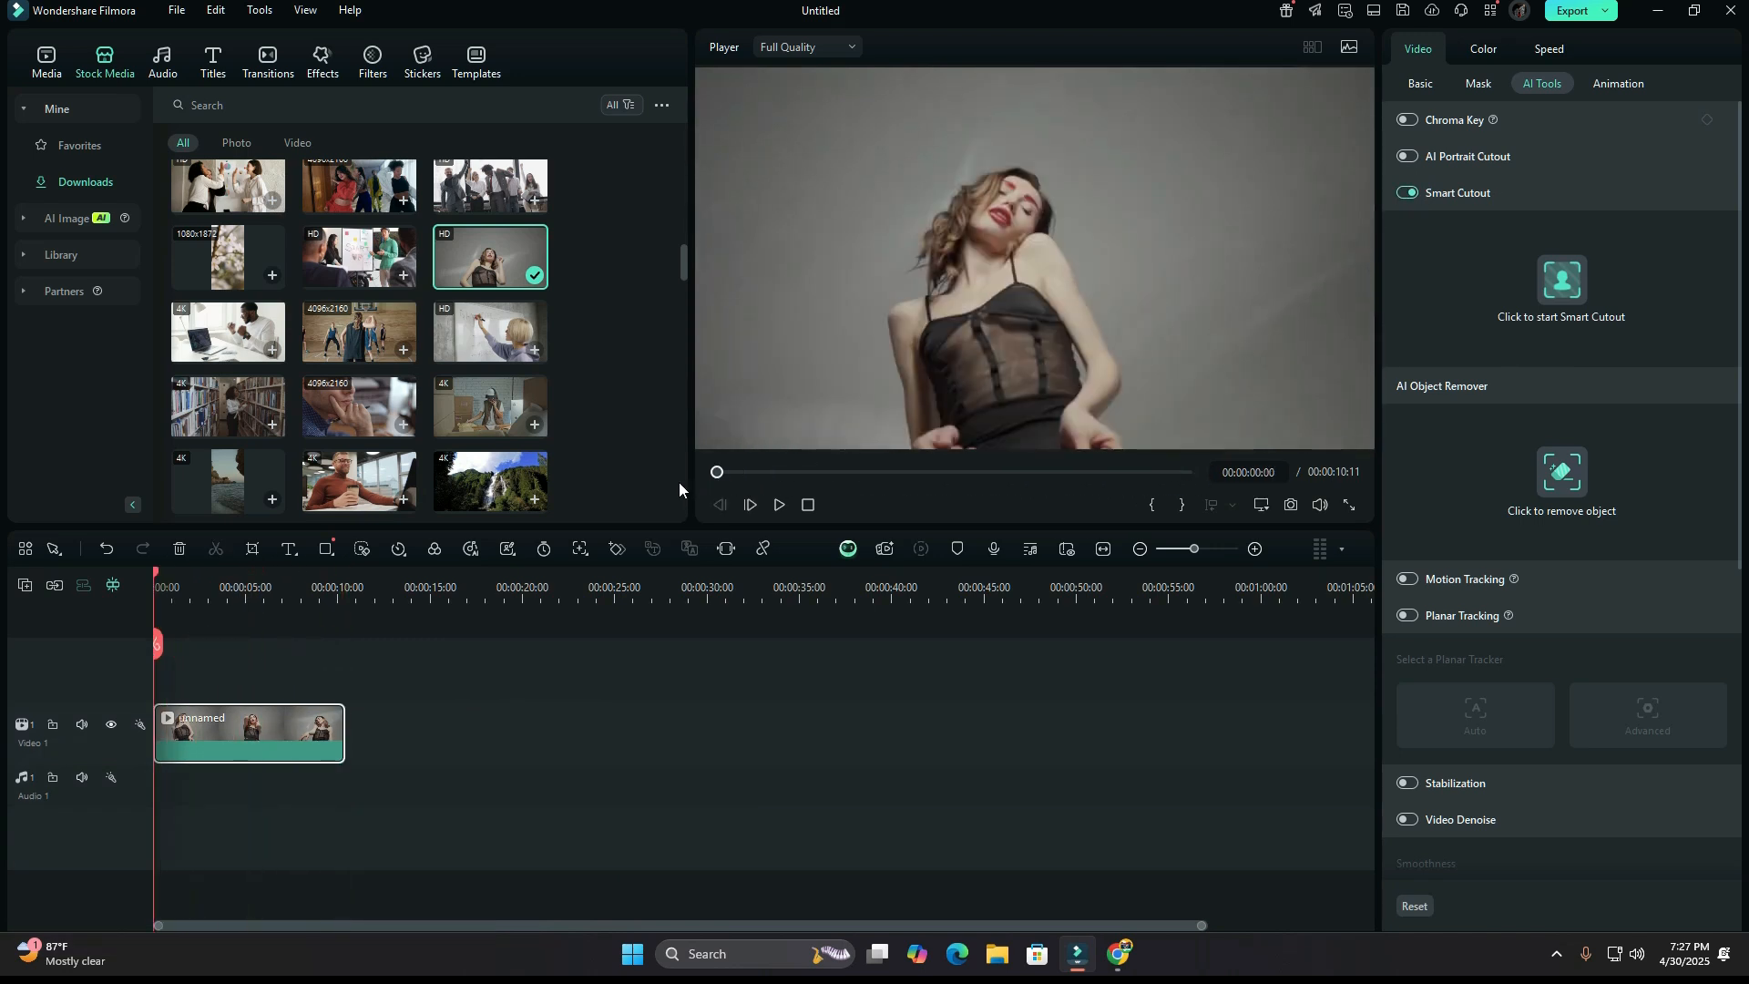
mouse_move(680, 483)
left_mouse_down()
mouse_move(738, 483)
mouse_move(711, 489)
left_mouse_up()
left_click(1558, 286)
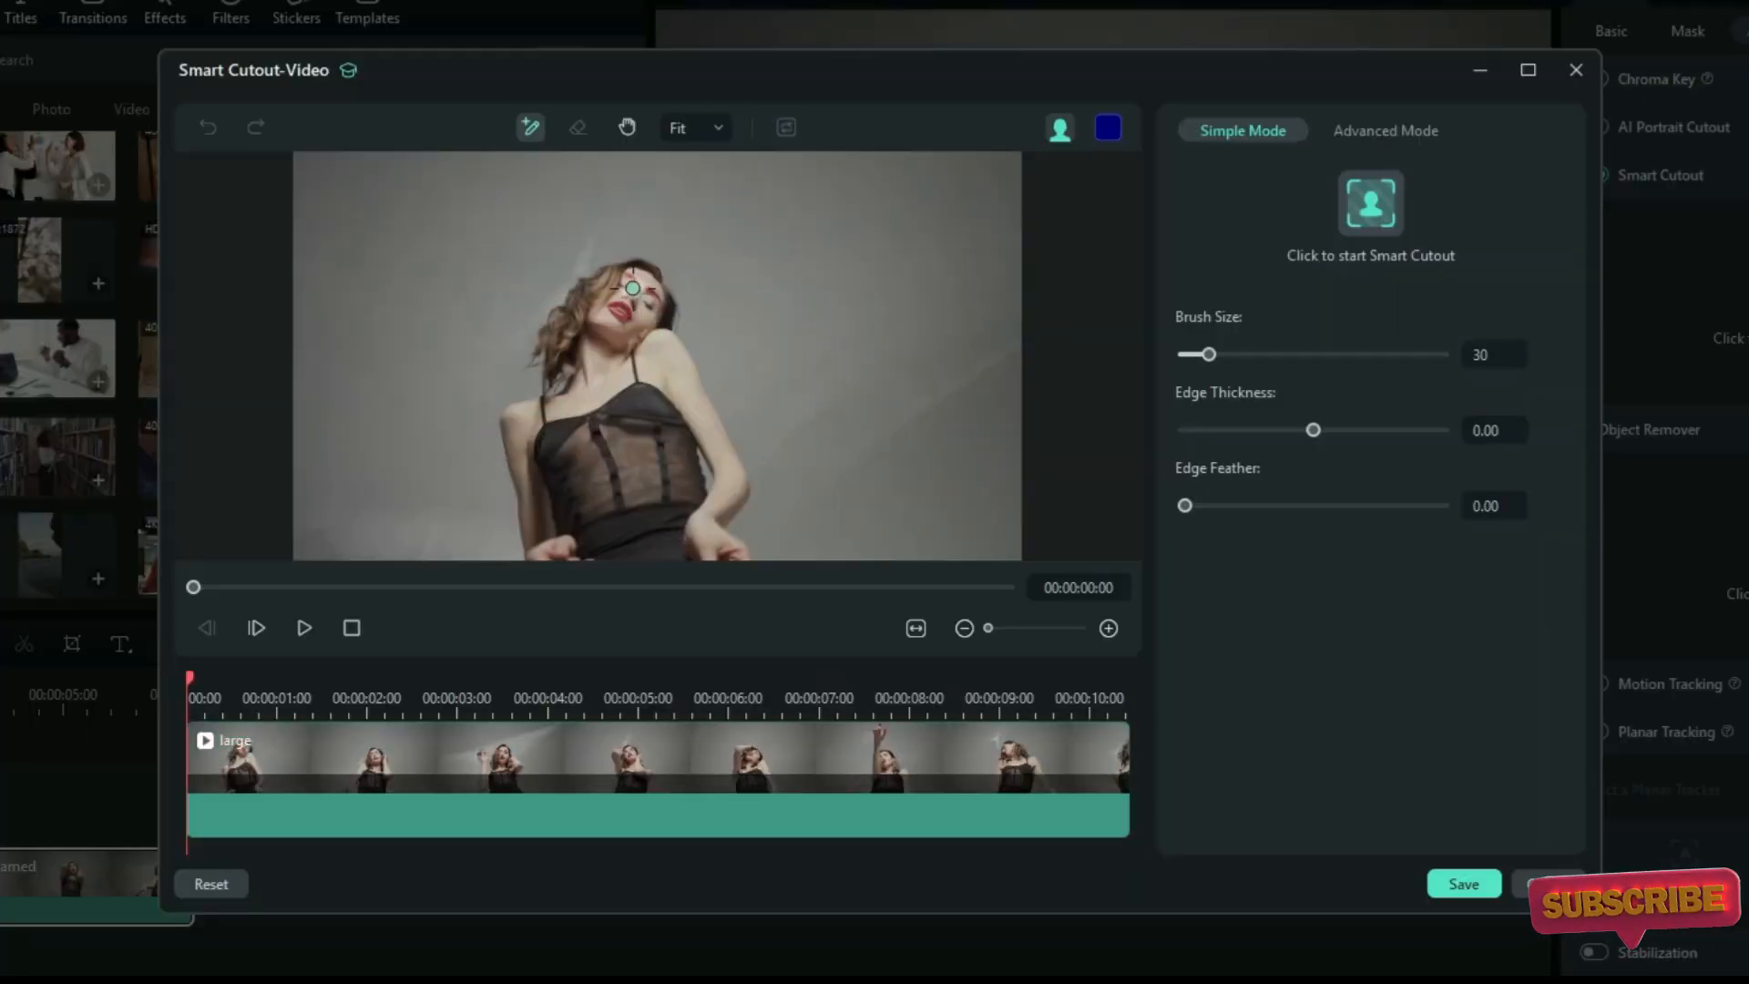
Brush over the woman to select her, run Smart Cutout on the whole clip and save the cutout.
mouse_move(632, 288)
left_mouse_down()
mouse_move(601, 377)
mouse_move(631, 479)
mouse_move(623, 544)
left_mouse_up()
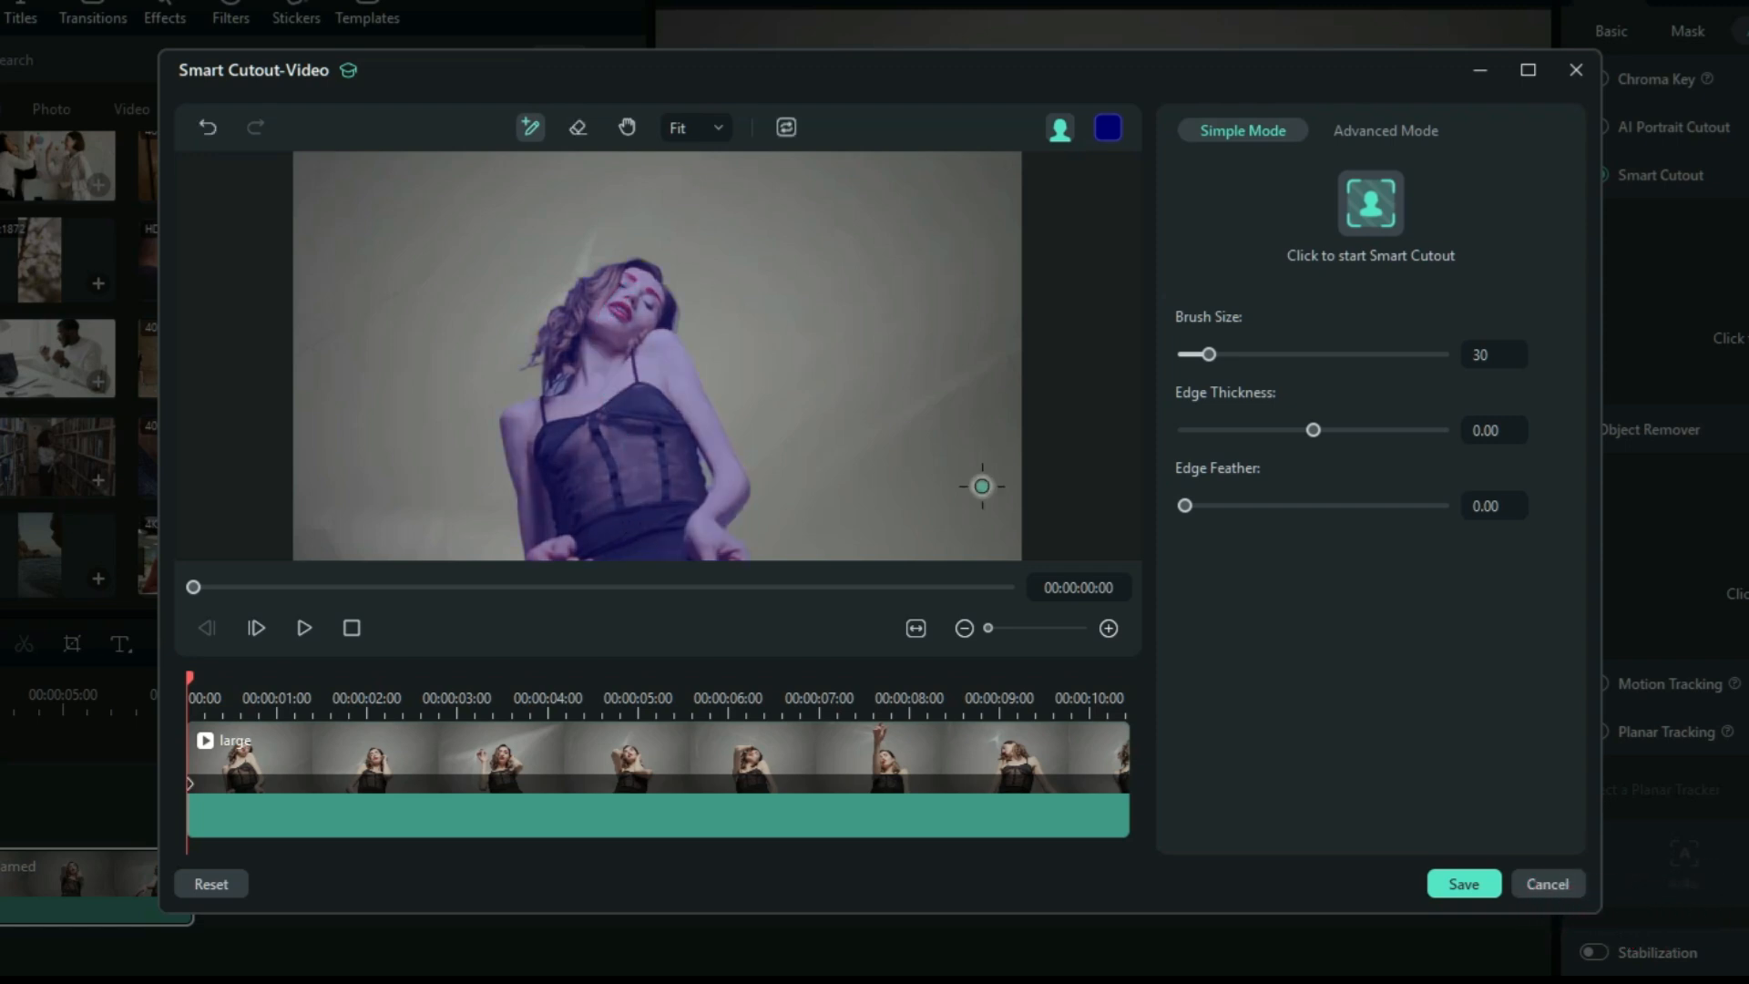
left_click(1368, 216)
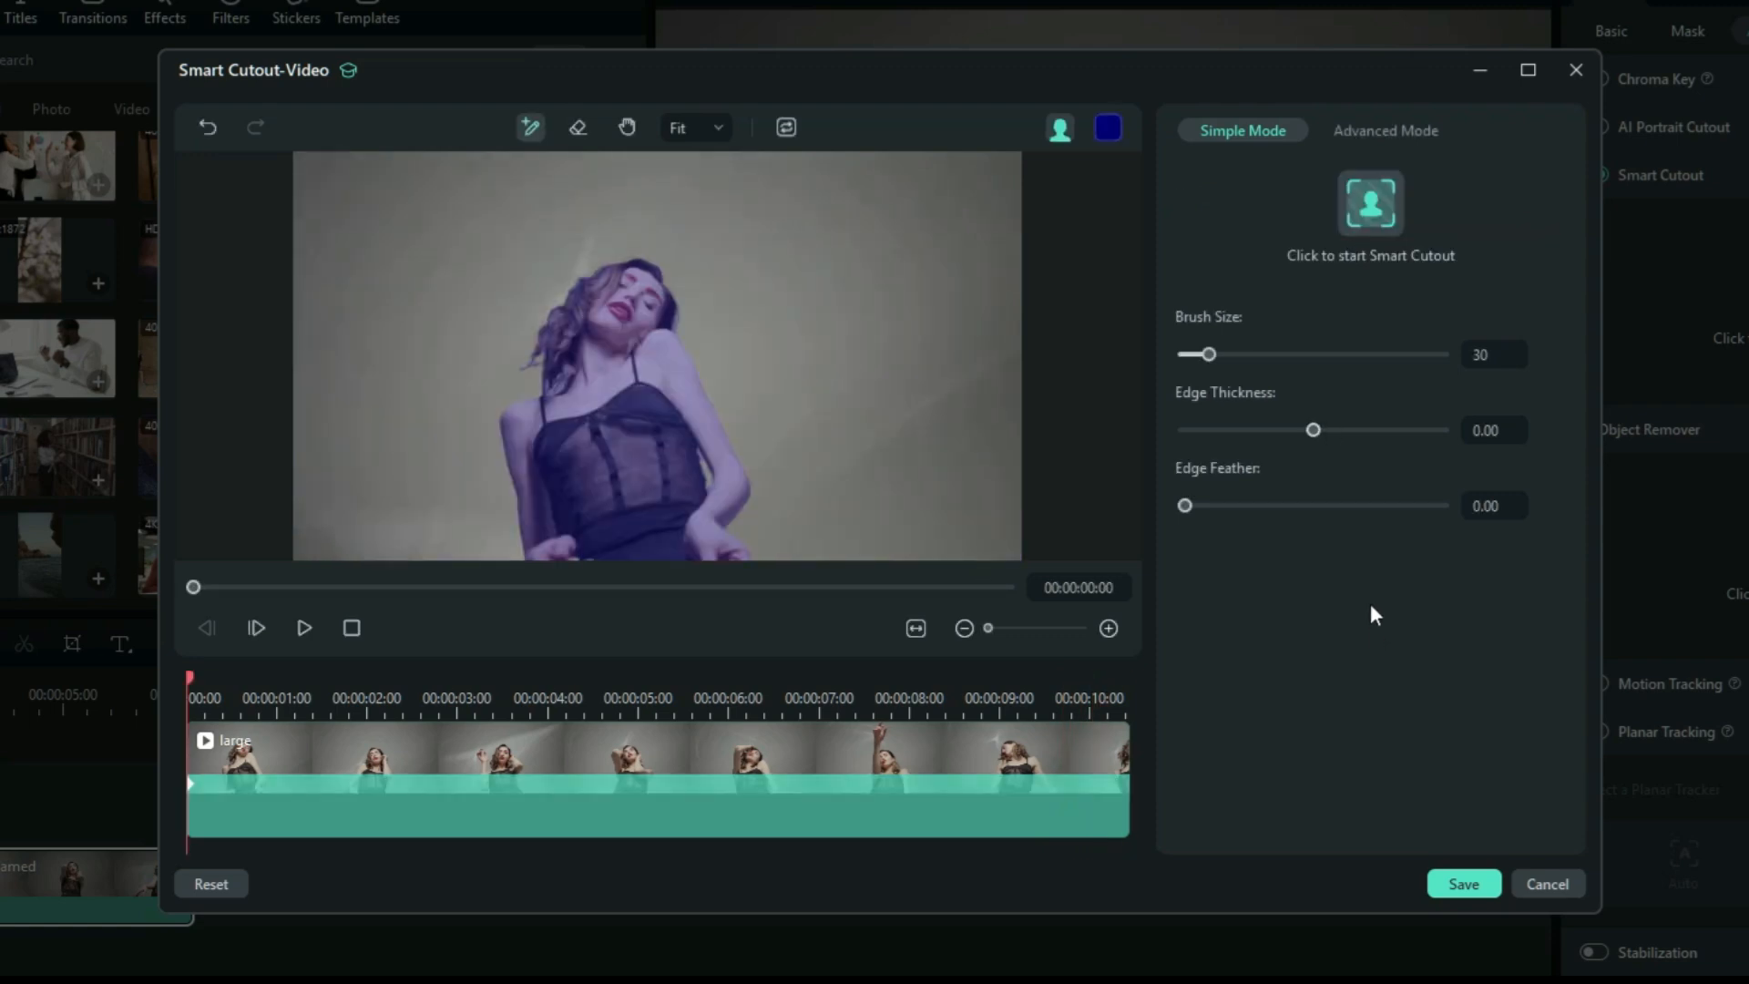
left_click(1468, 880)
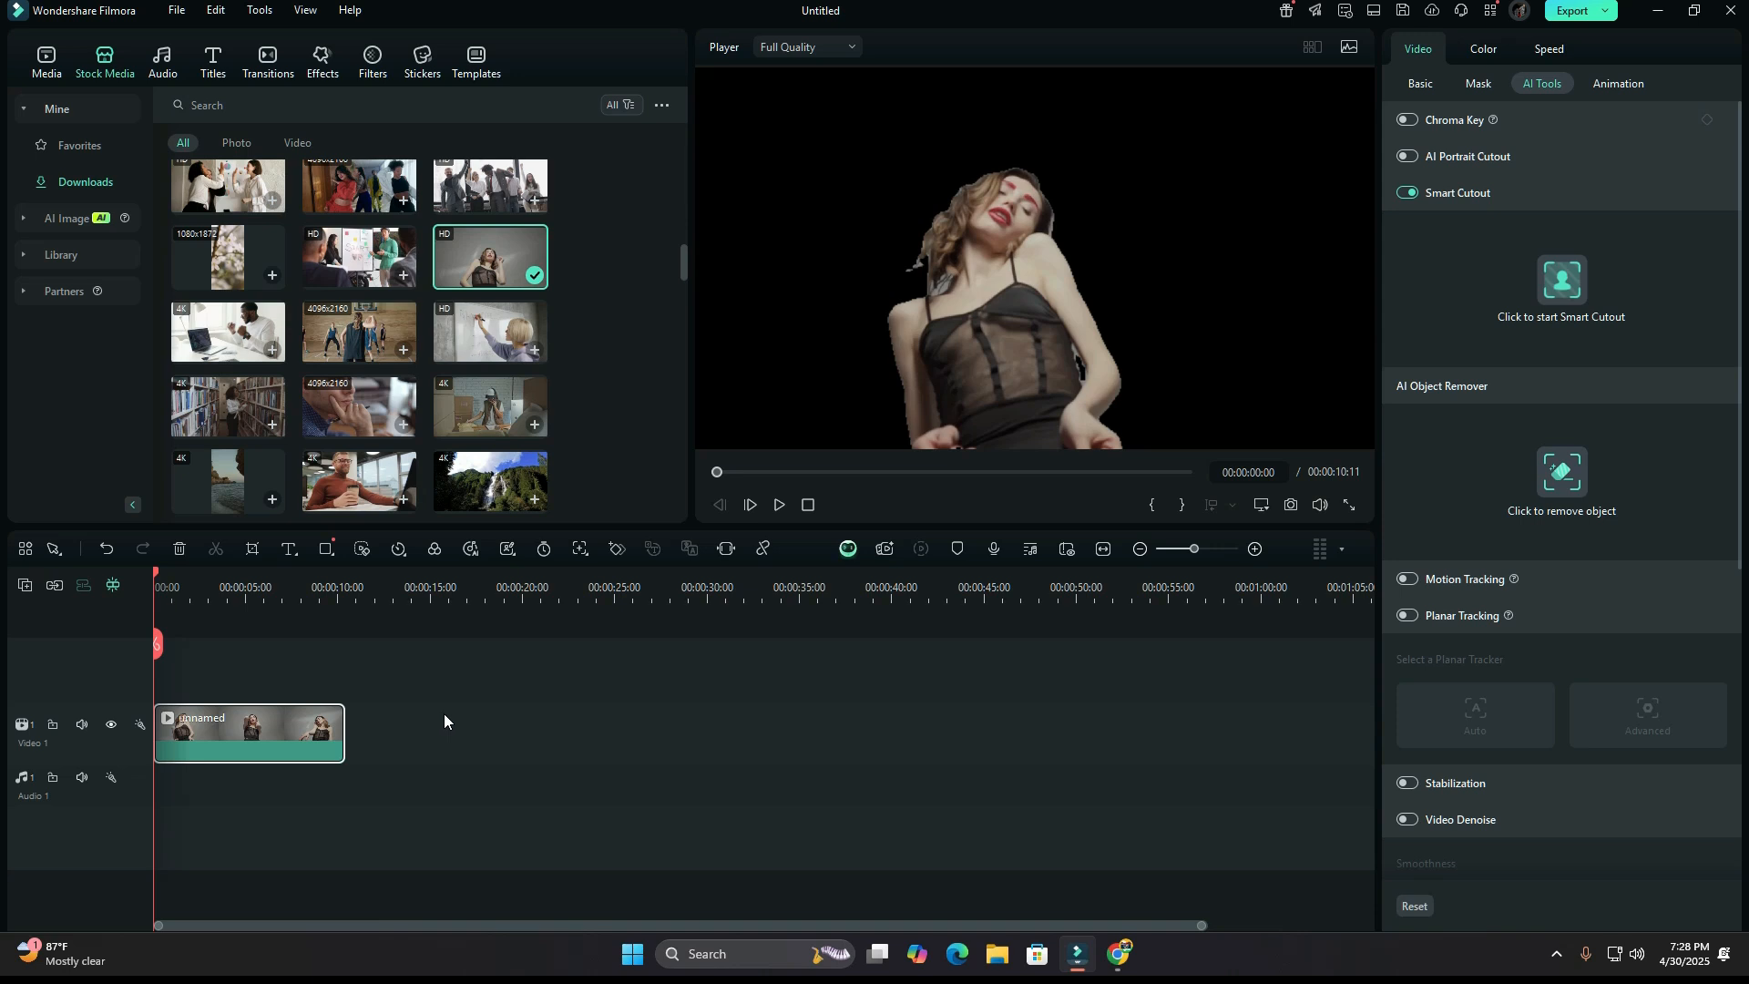
Place Back BG Media 02 beneath the cutout clip, trimming the cutout to the background's length, and play the composite.
scroll(439, 430, "up", 5)
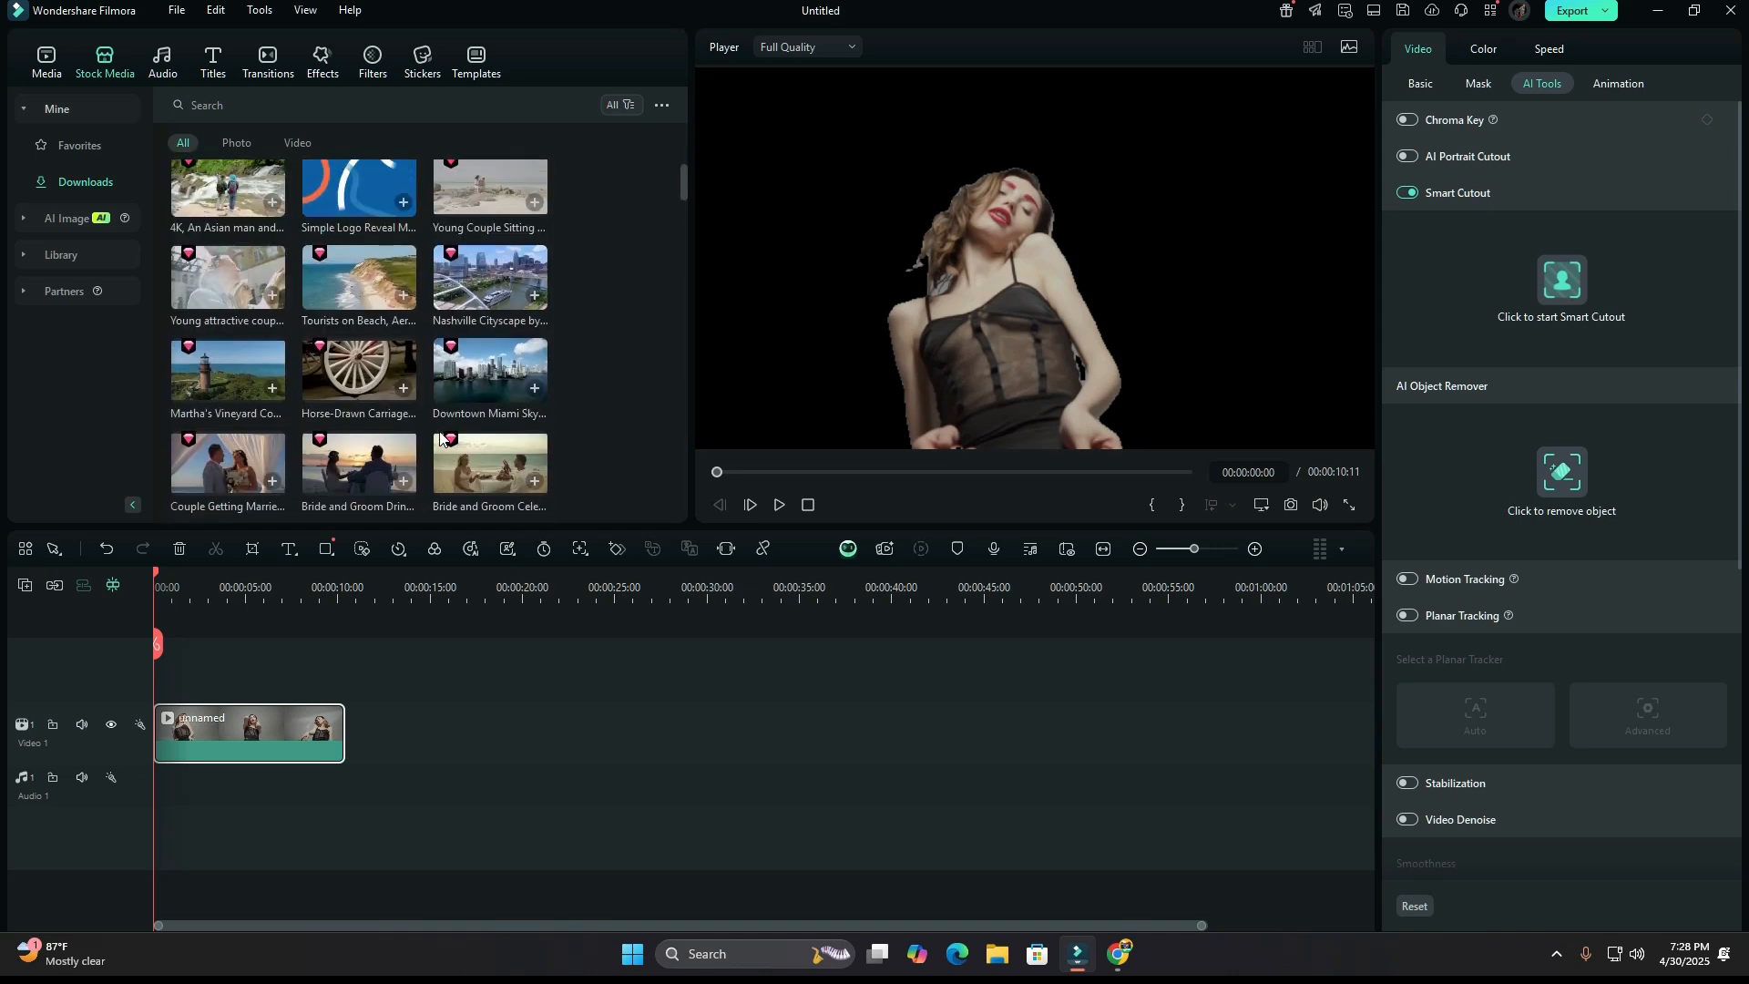
left_click_drag(396, 249, 258, 711)
left_click_drag(365, 761, 211, 765)
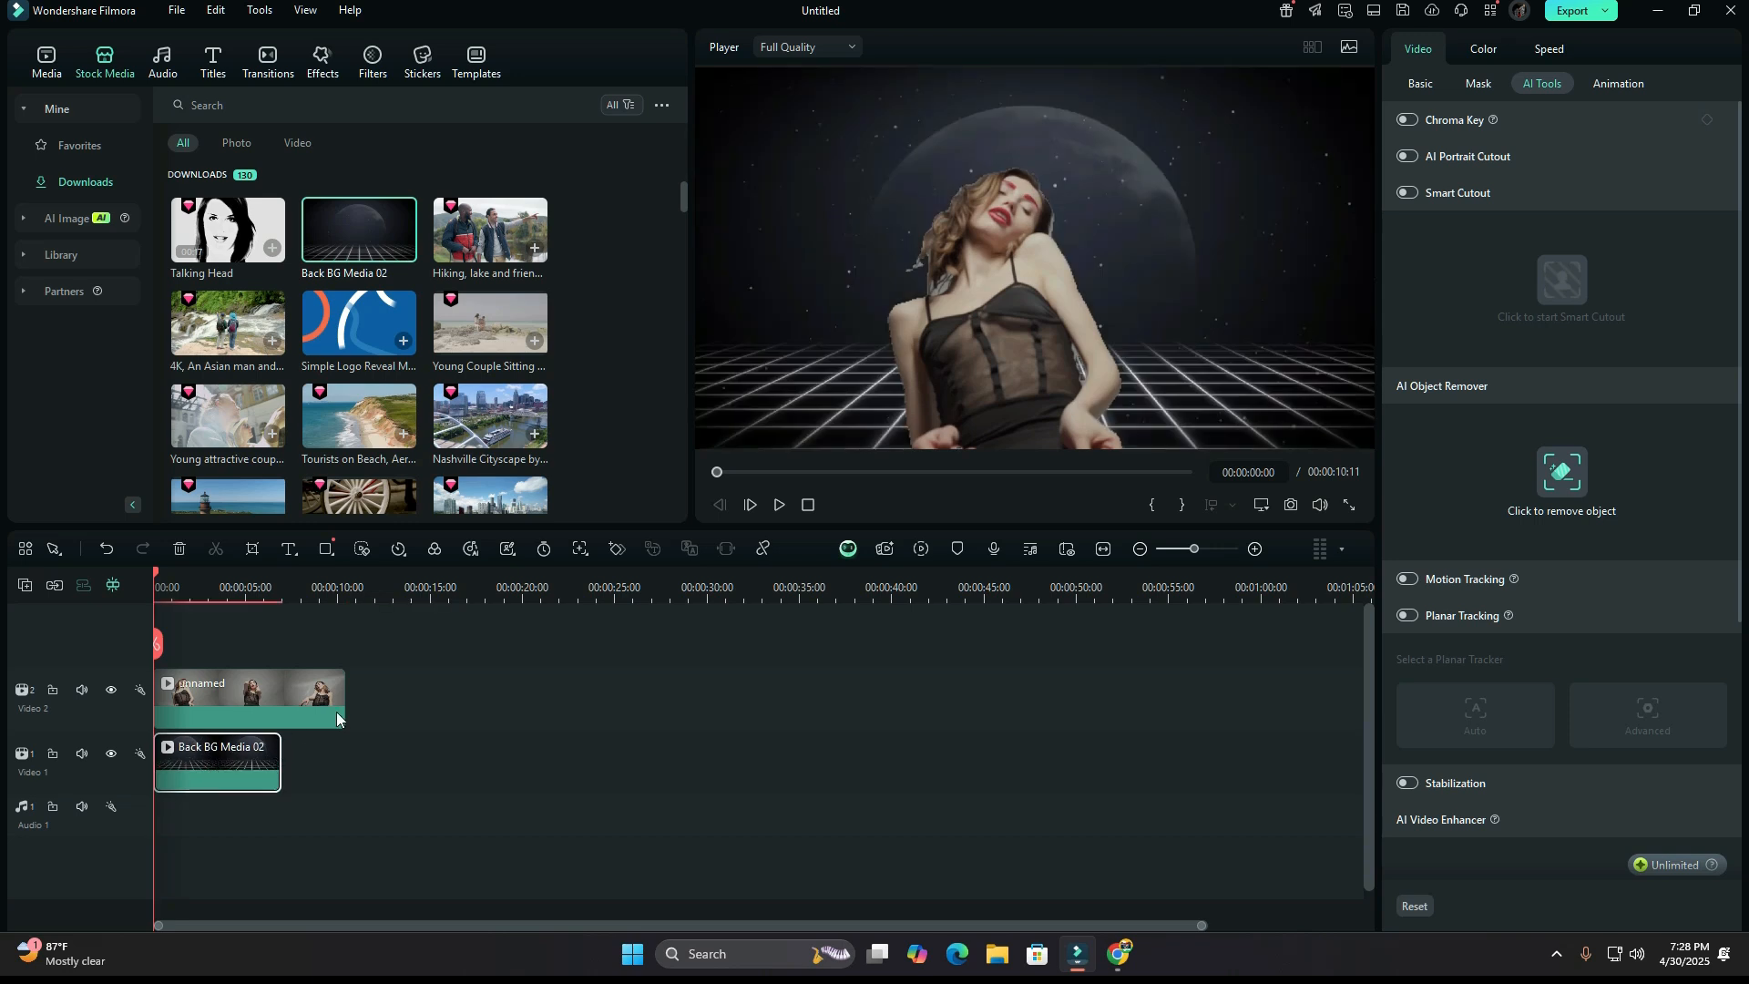
left_click_drag(337, 683, 280, 682)
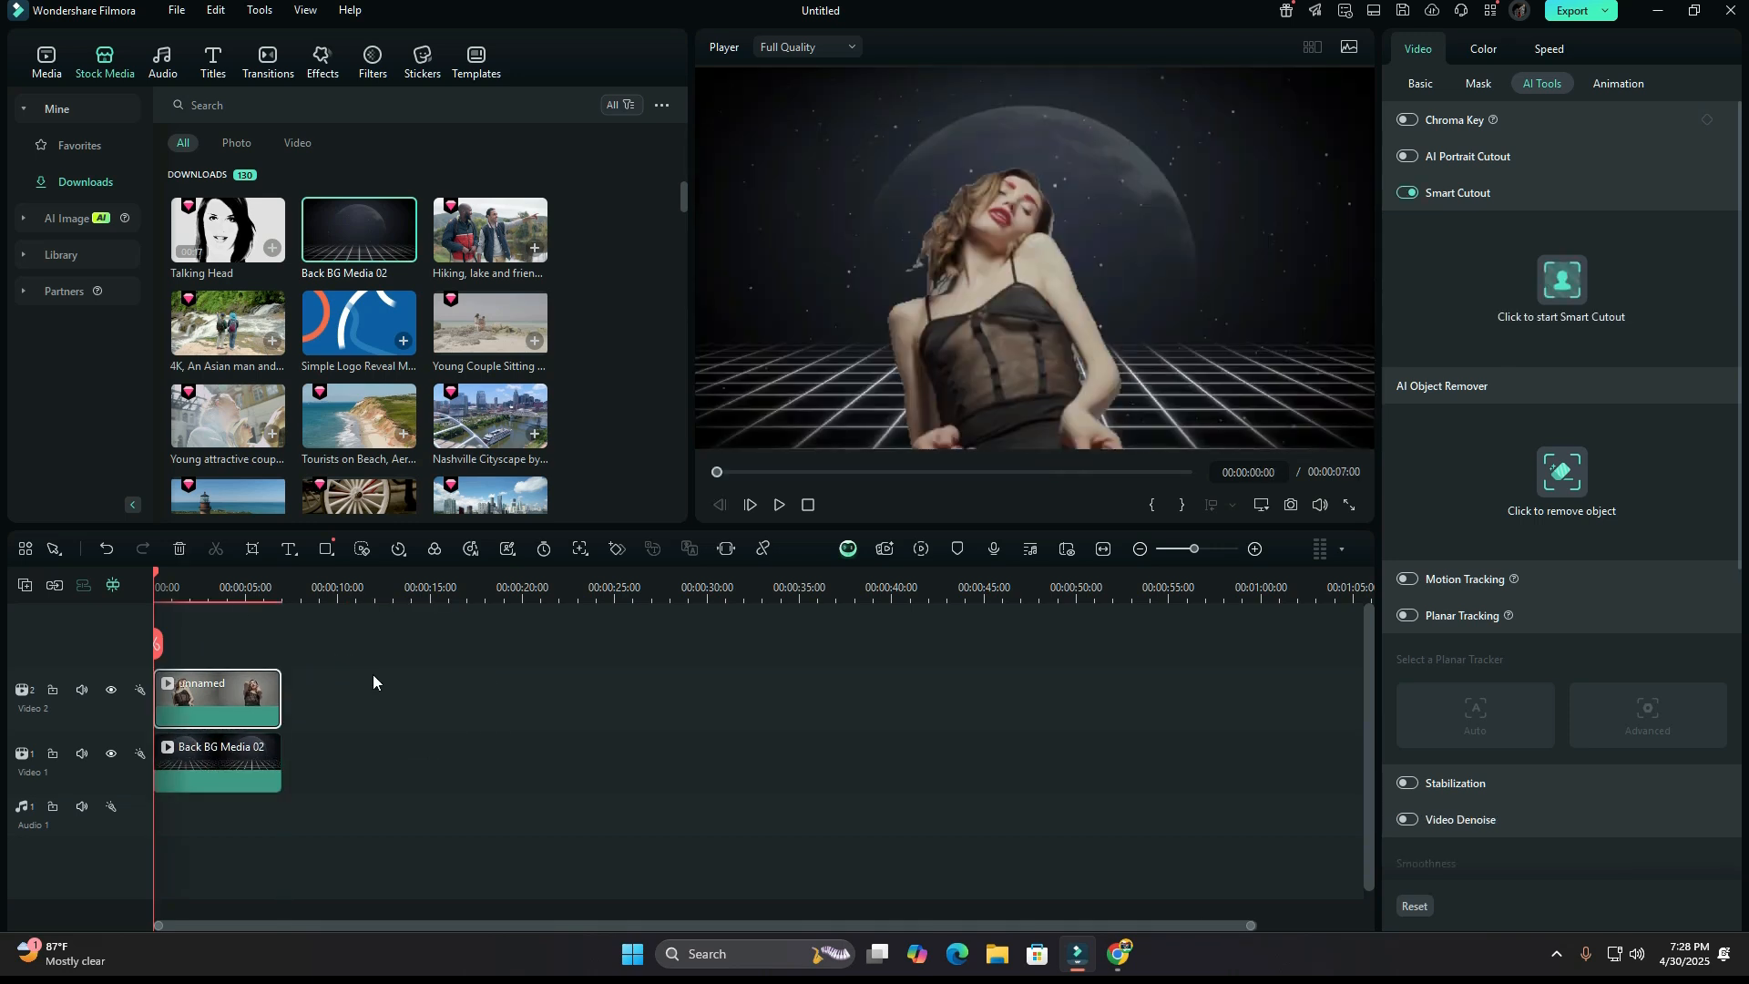
left_click(777, 506)
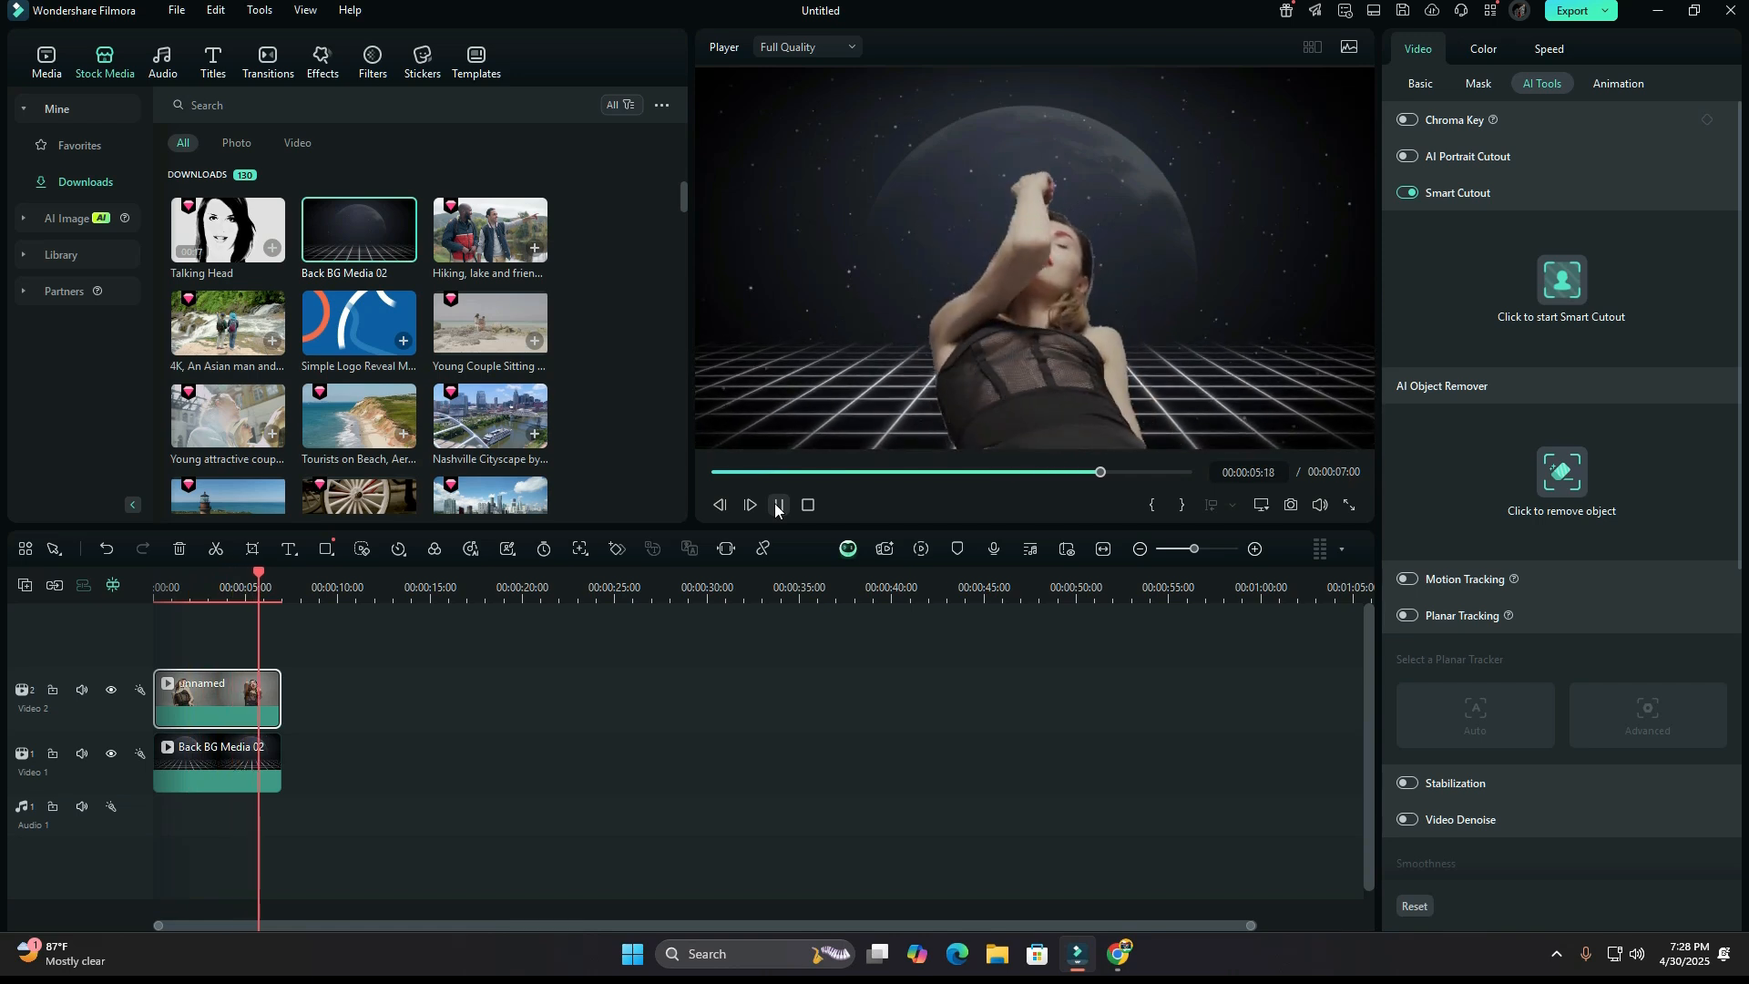
left_click(777, 505)
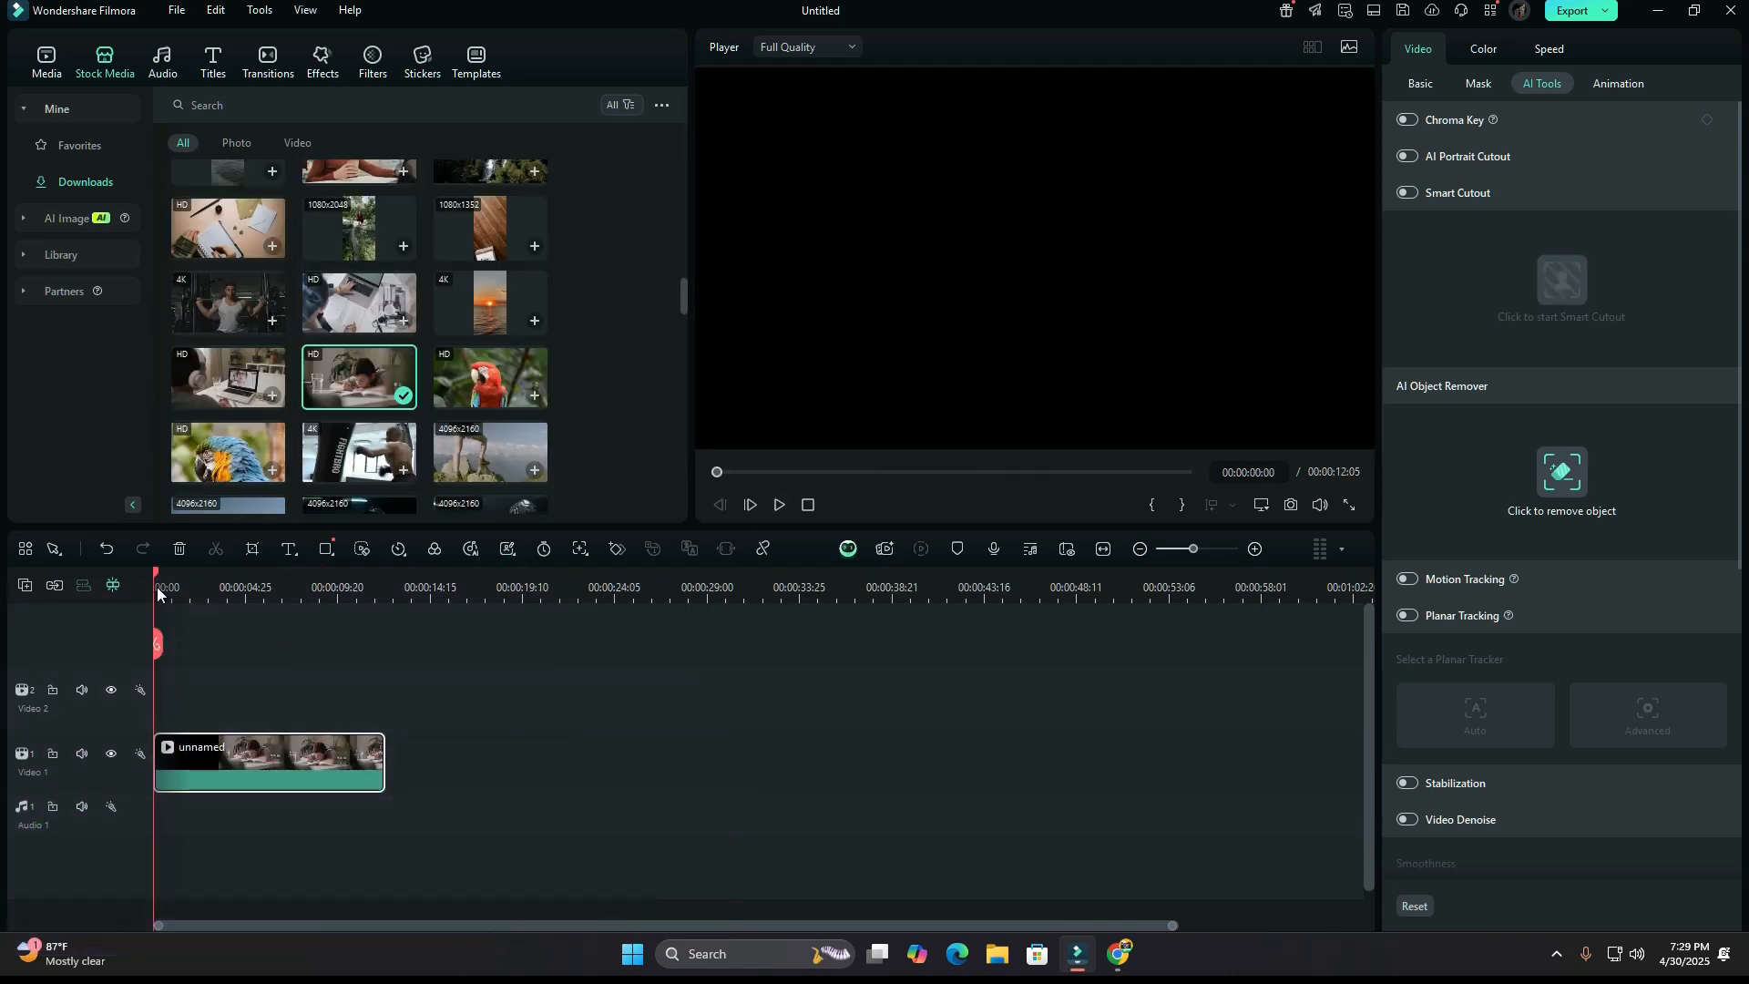
Open AI Object Remover for the clip of the boy writing and go to the frame at 00:00:00:14.
mouse_move(154, 573)
left_mouse_down()
mouse_move(217, 579)
mouse_move(152, 579)
left_mouse_up()
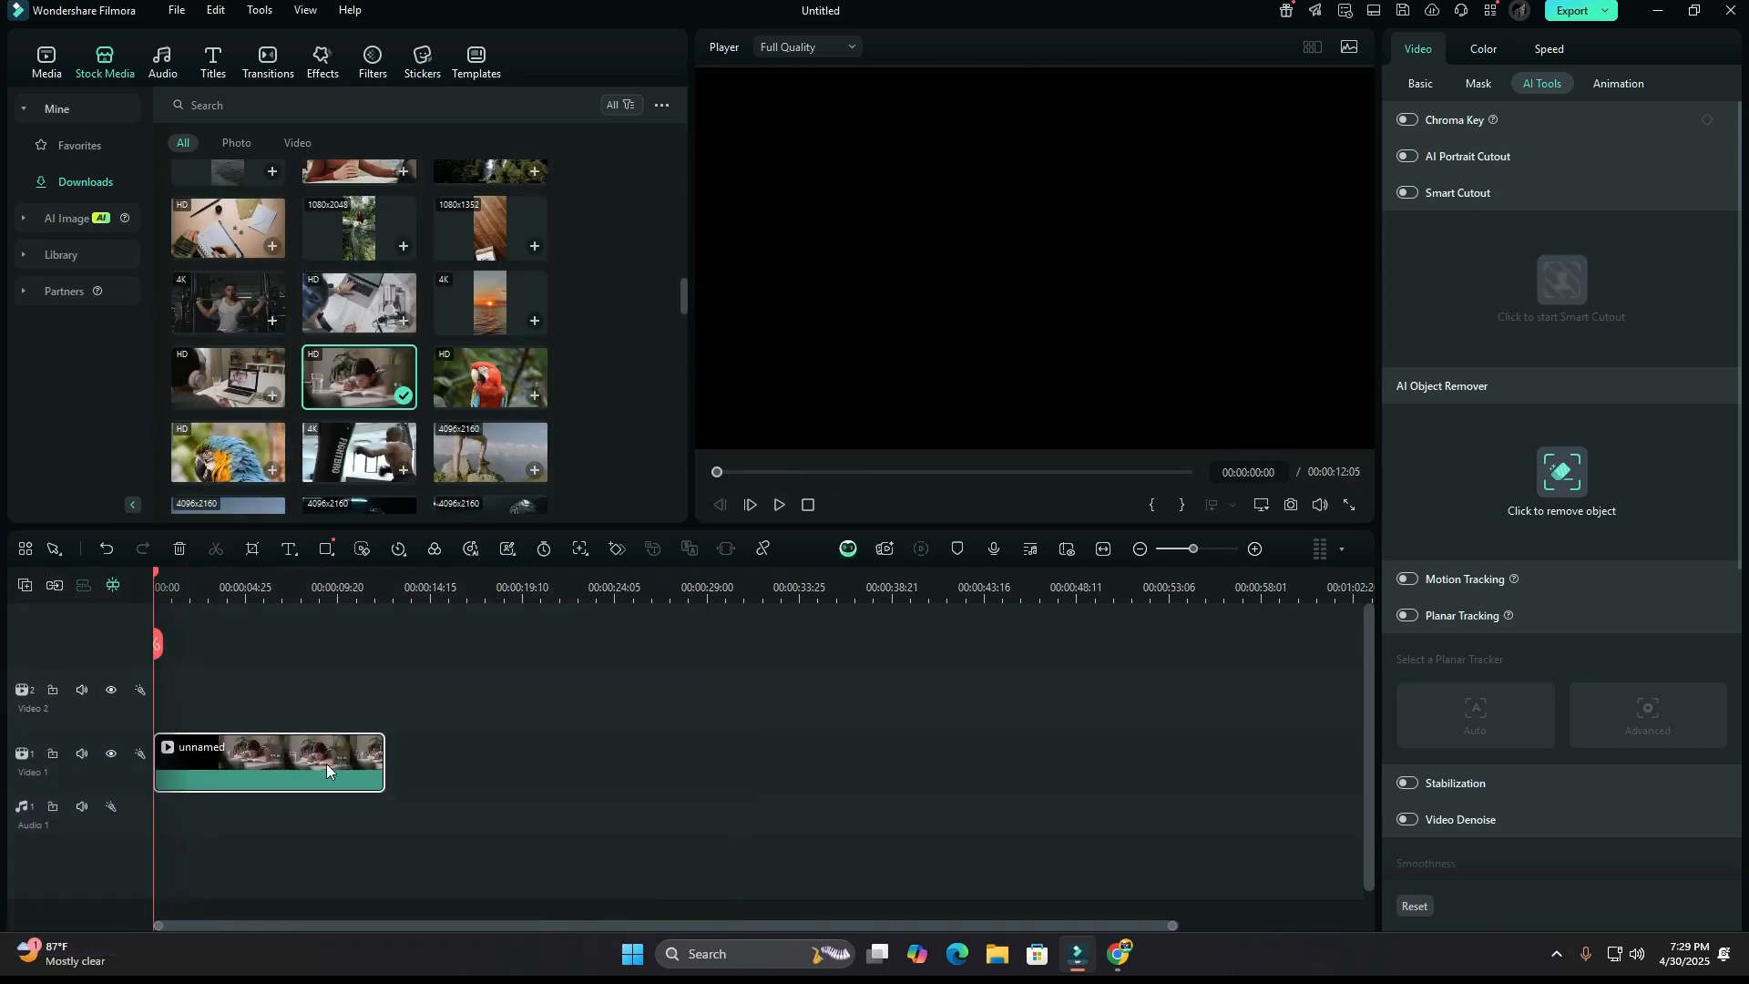
right_click(238, 751)
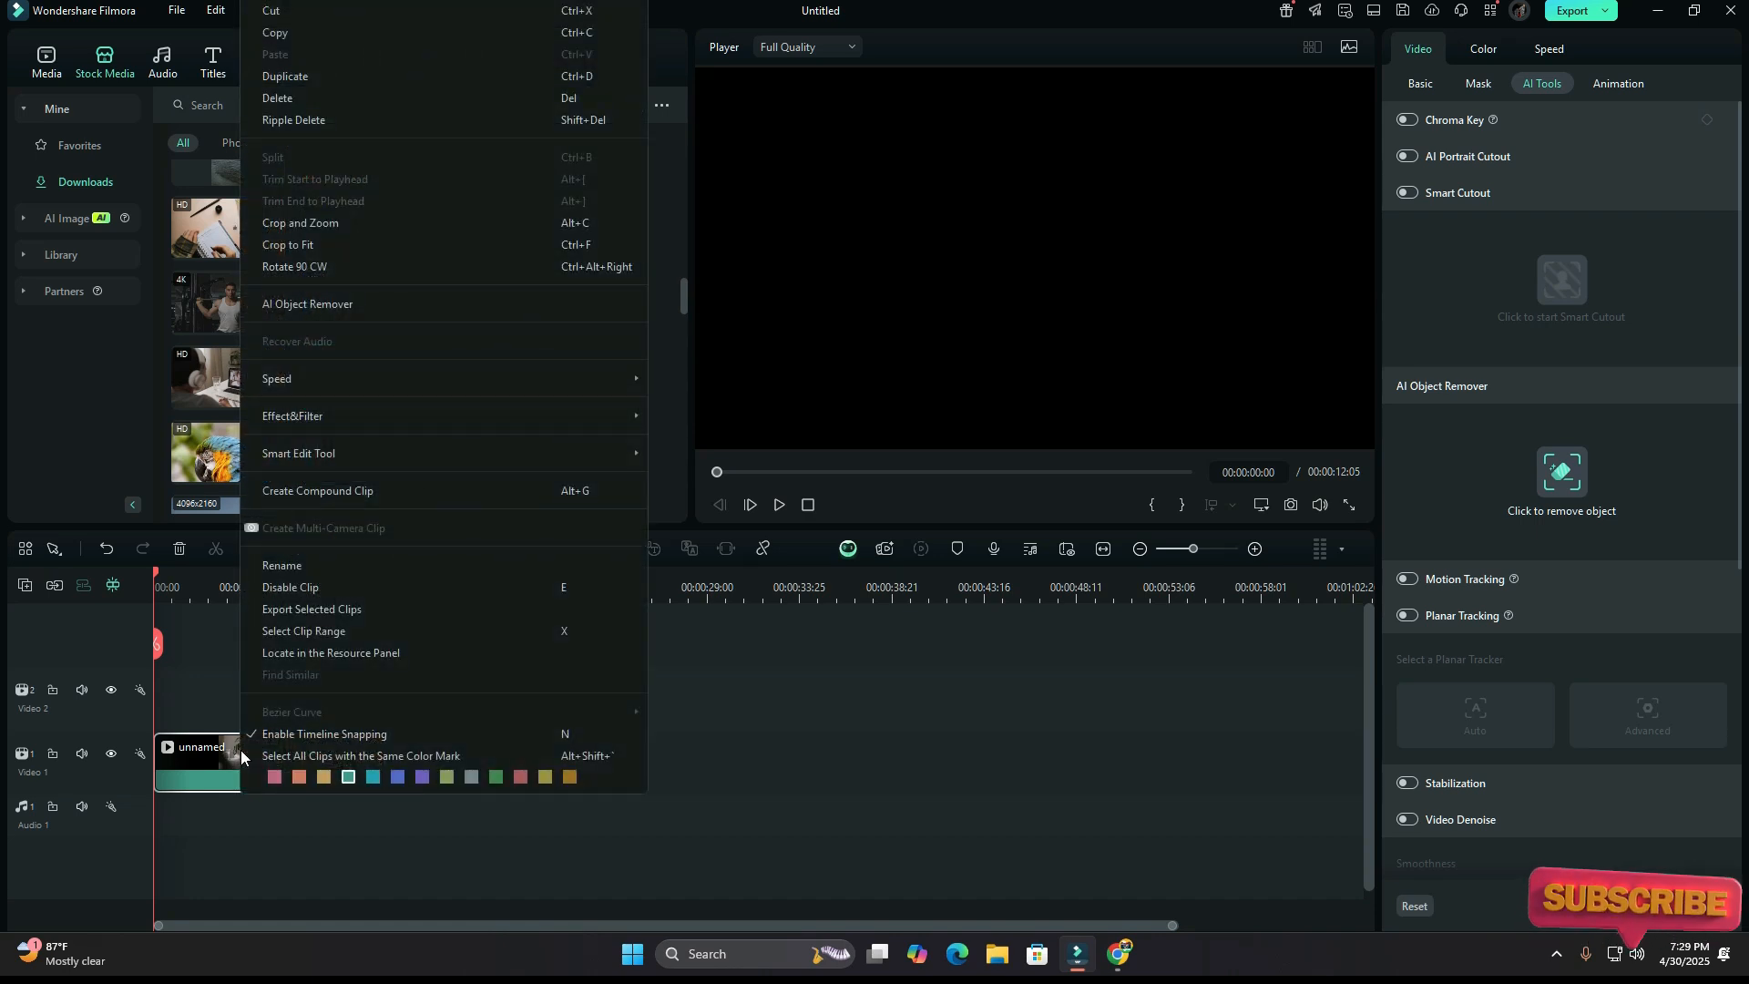
left_click(345, 310)
left_click_drag(497, 688, 508, 687)
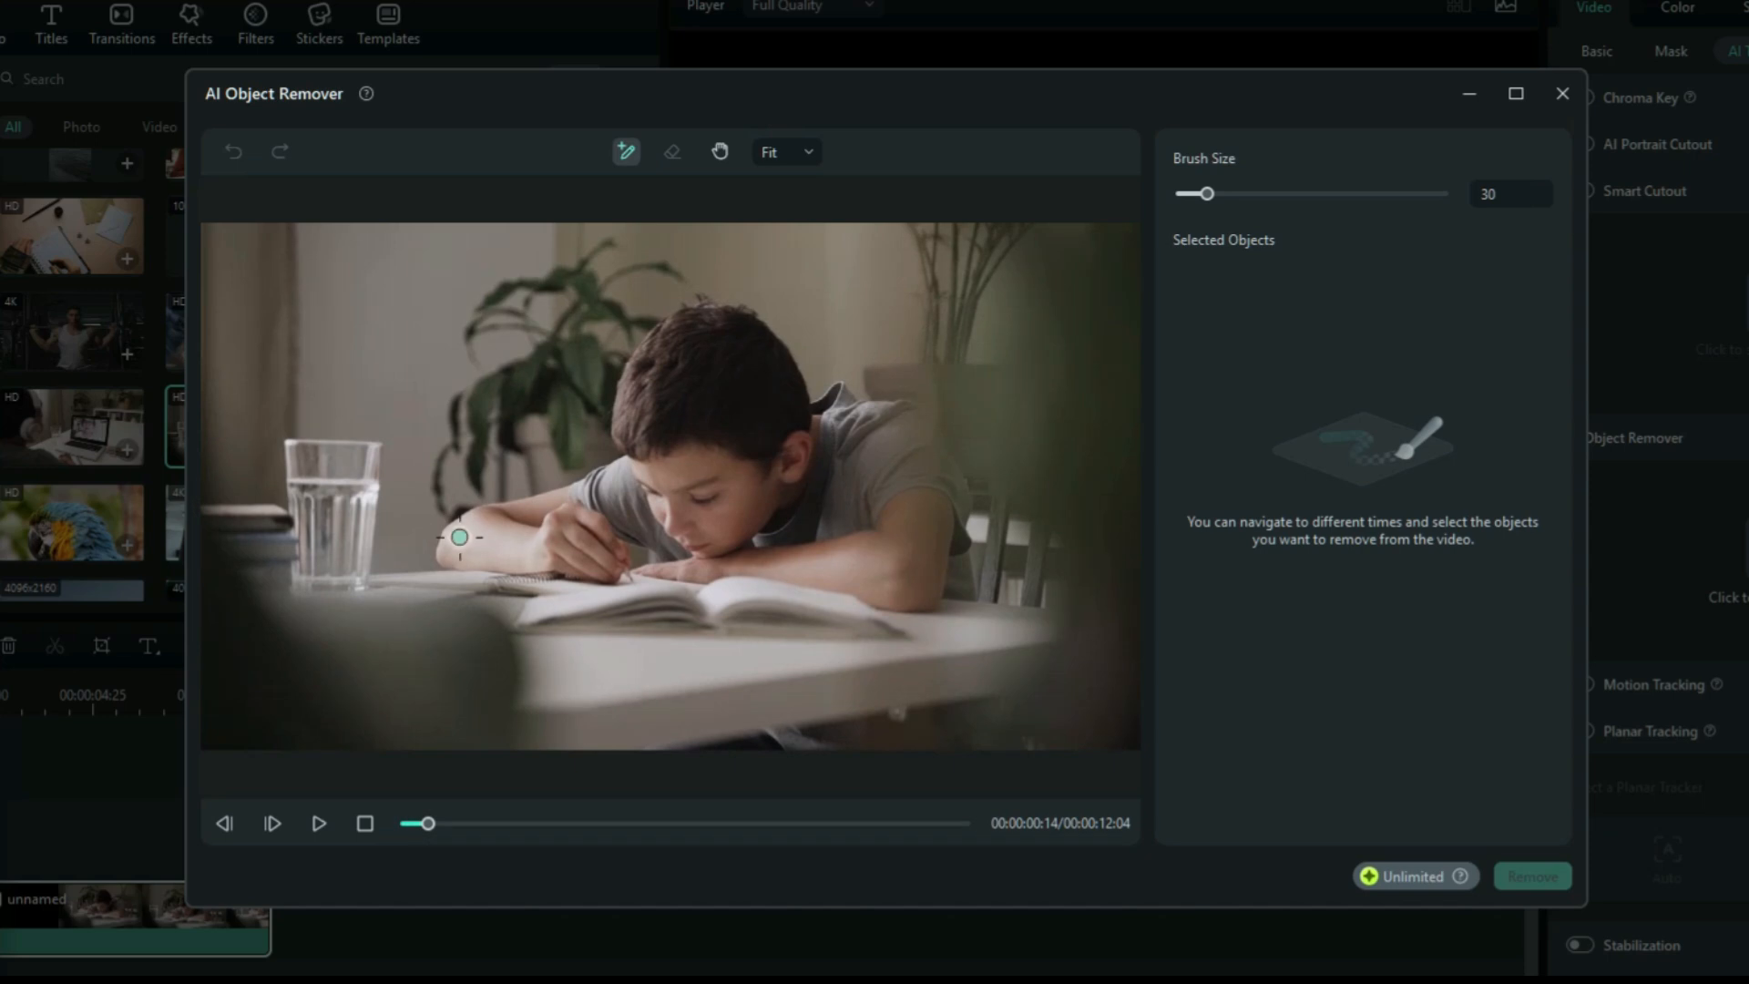
Brush over the water glass on the table, remove it from the video and play the processed clip.
left_click(329, 474)
left_click_drag(329, 475, 323, 569)
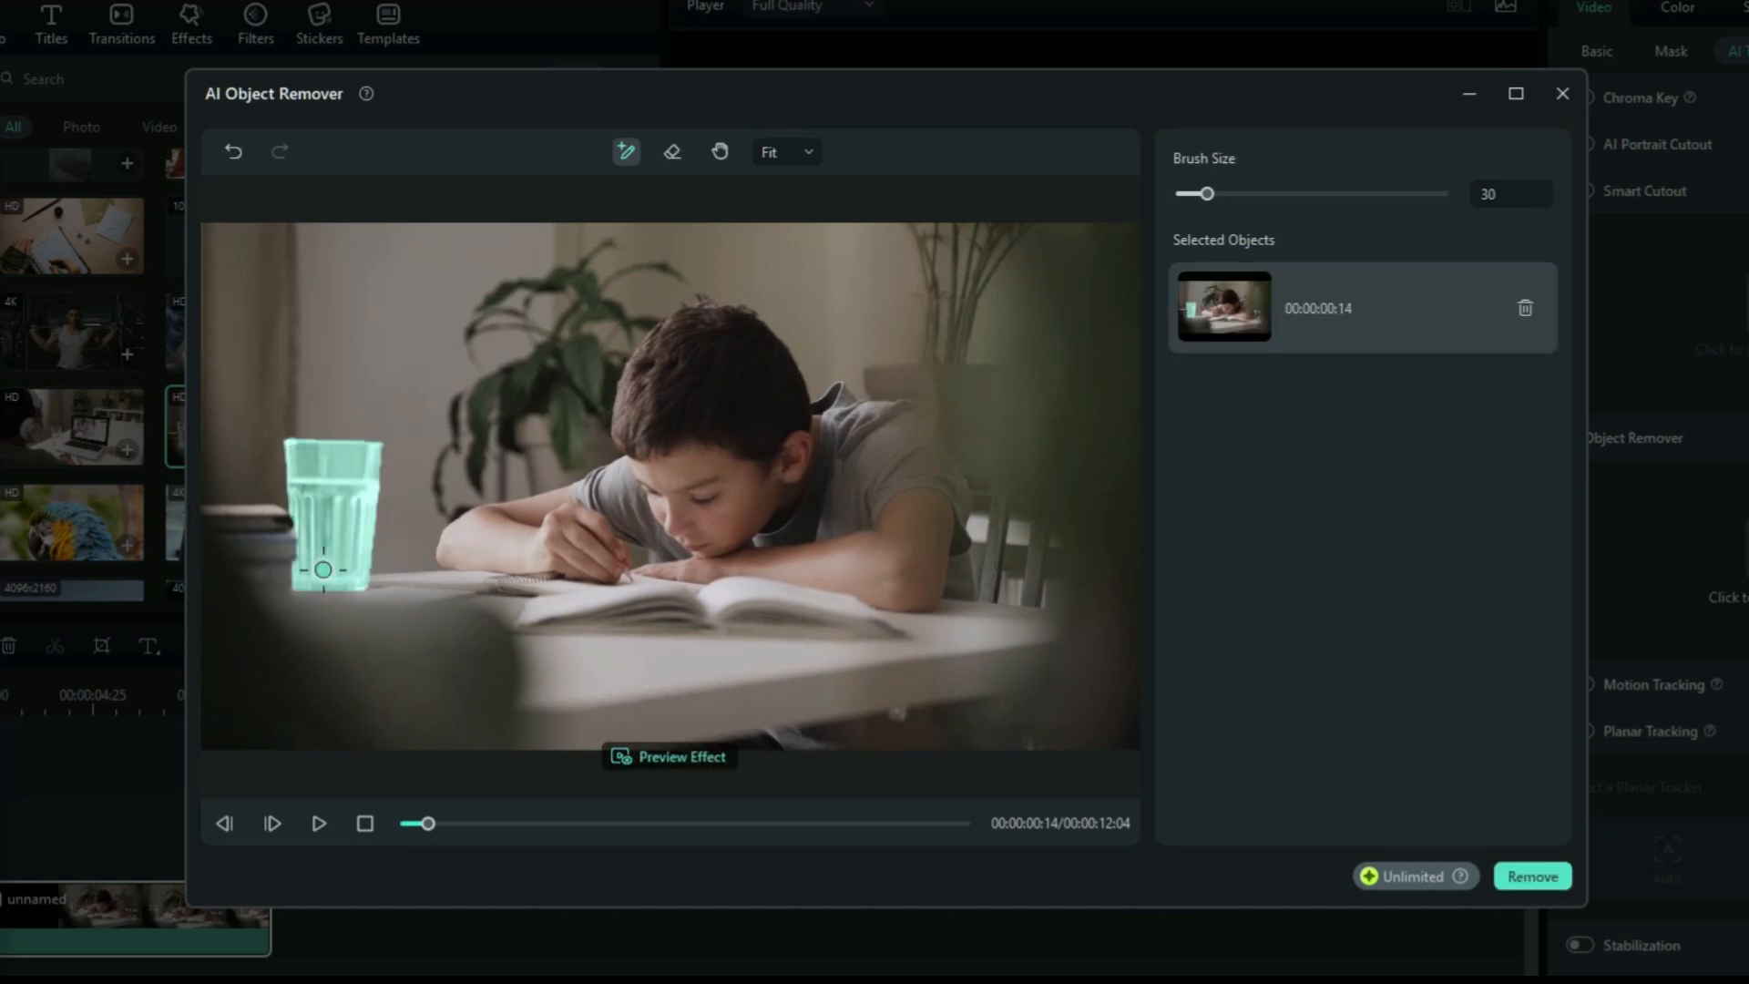
left_click(1536, 882)
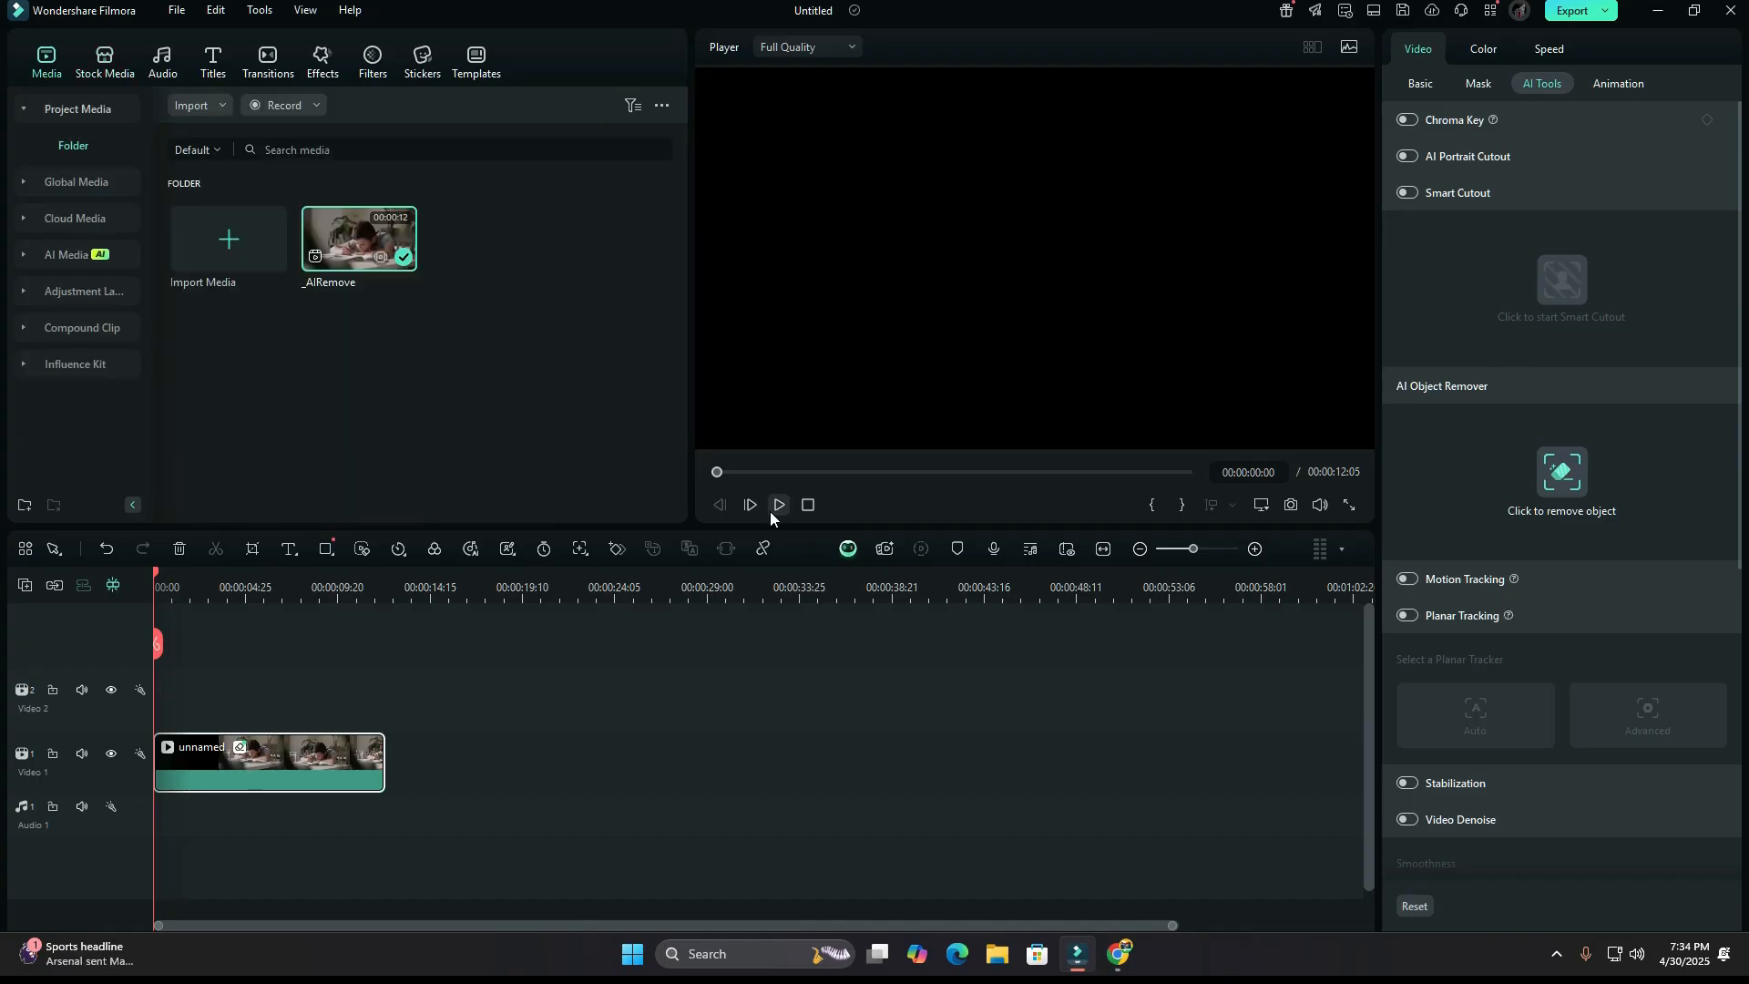
left_click(777, 507)
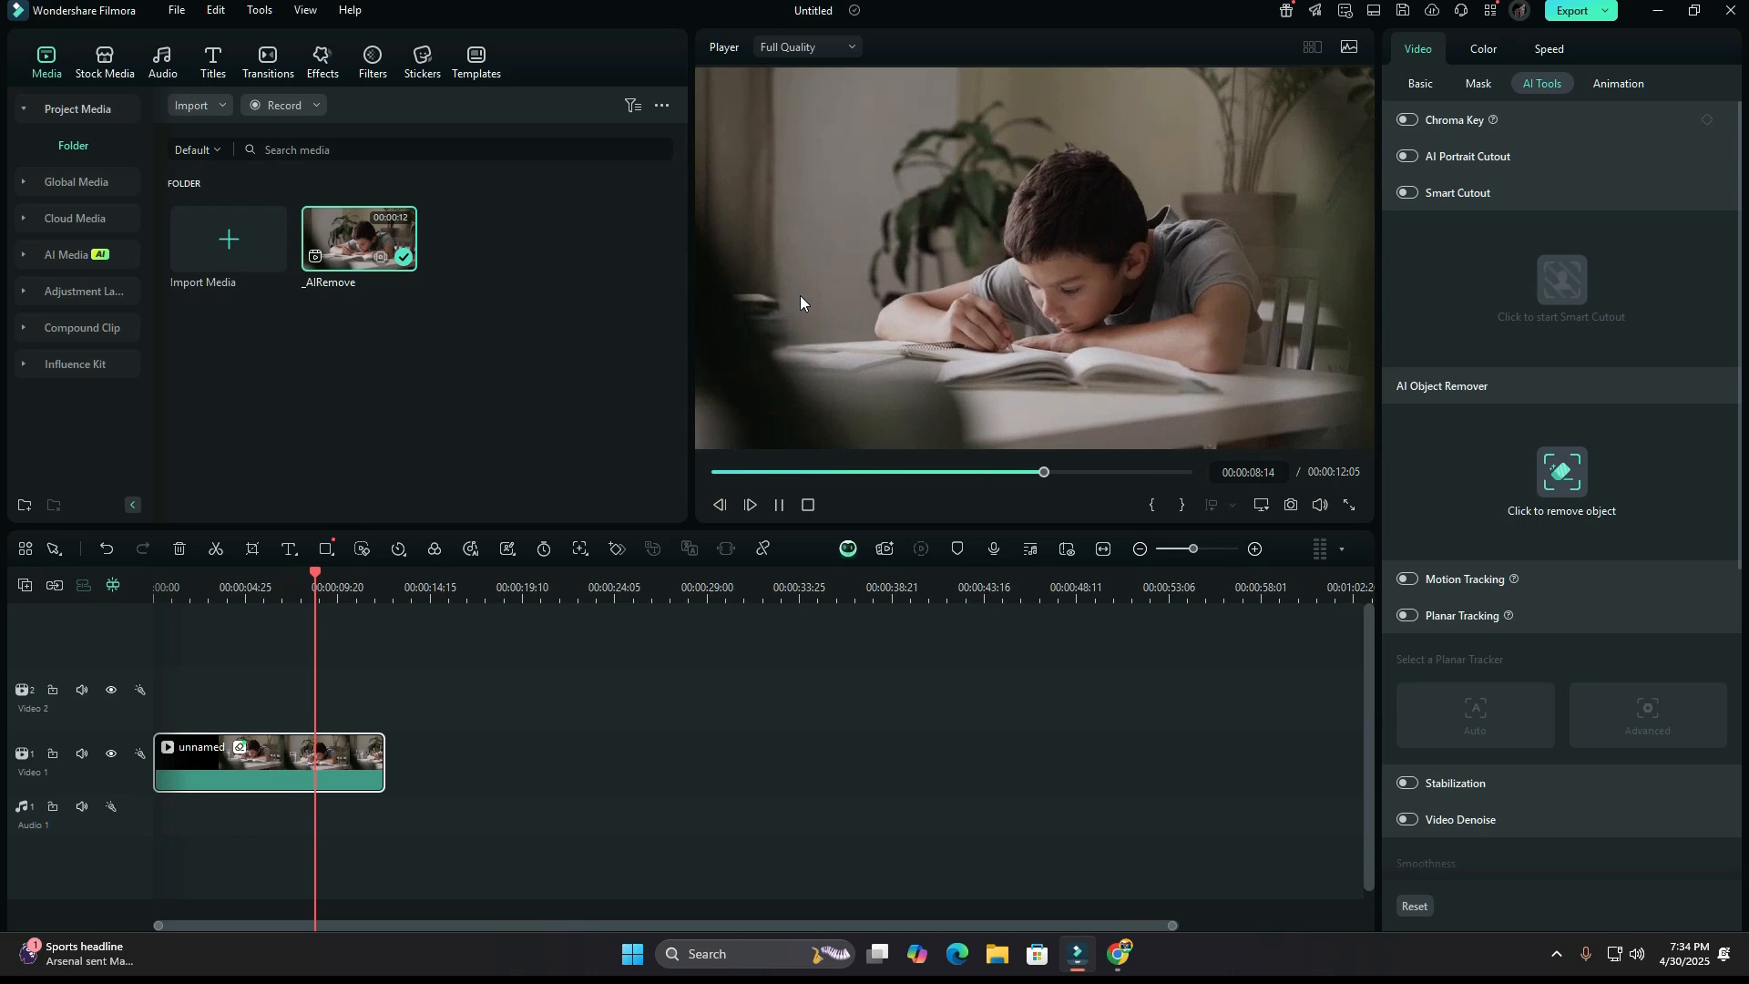
left_click(780, 506)
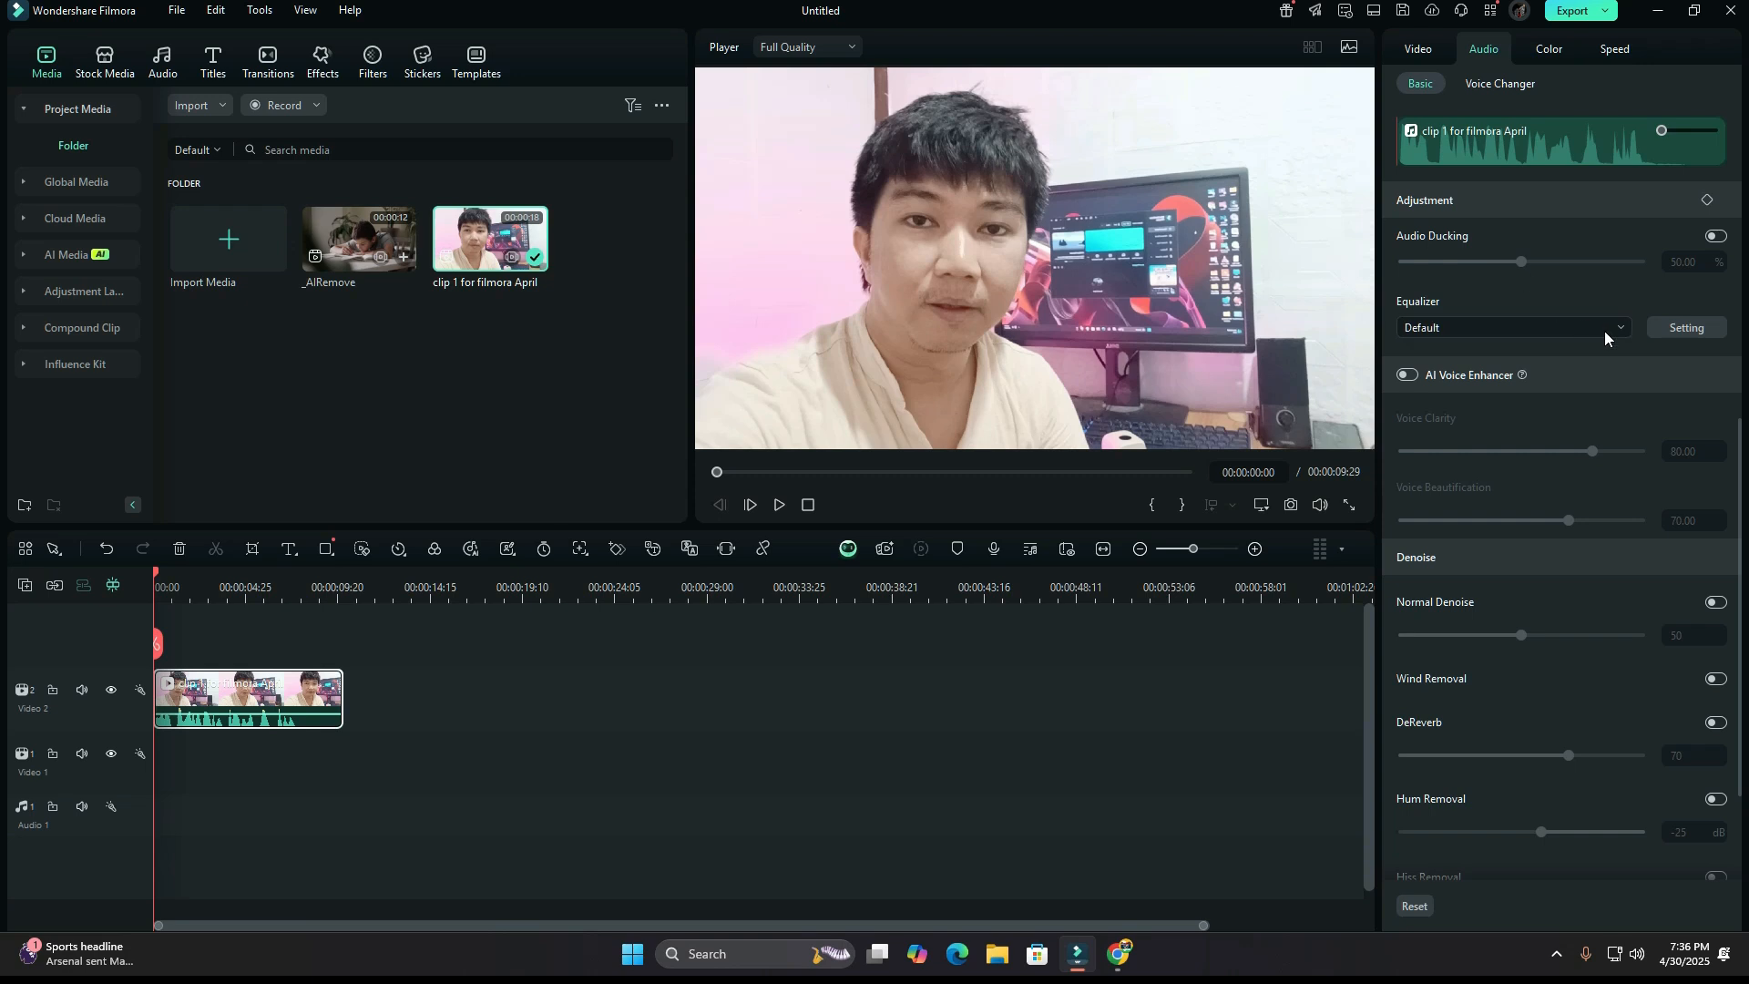
Turn on AI Voice Enhancer for the audio of "clip 1 for filmora April" and play the clip.
scroll(1605, 330, "up", 5)
scroll(1606, 335, "down", 8)
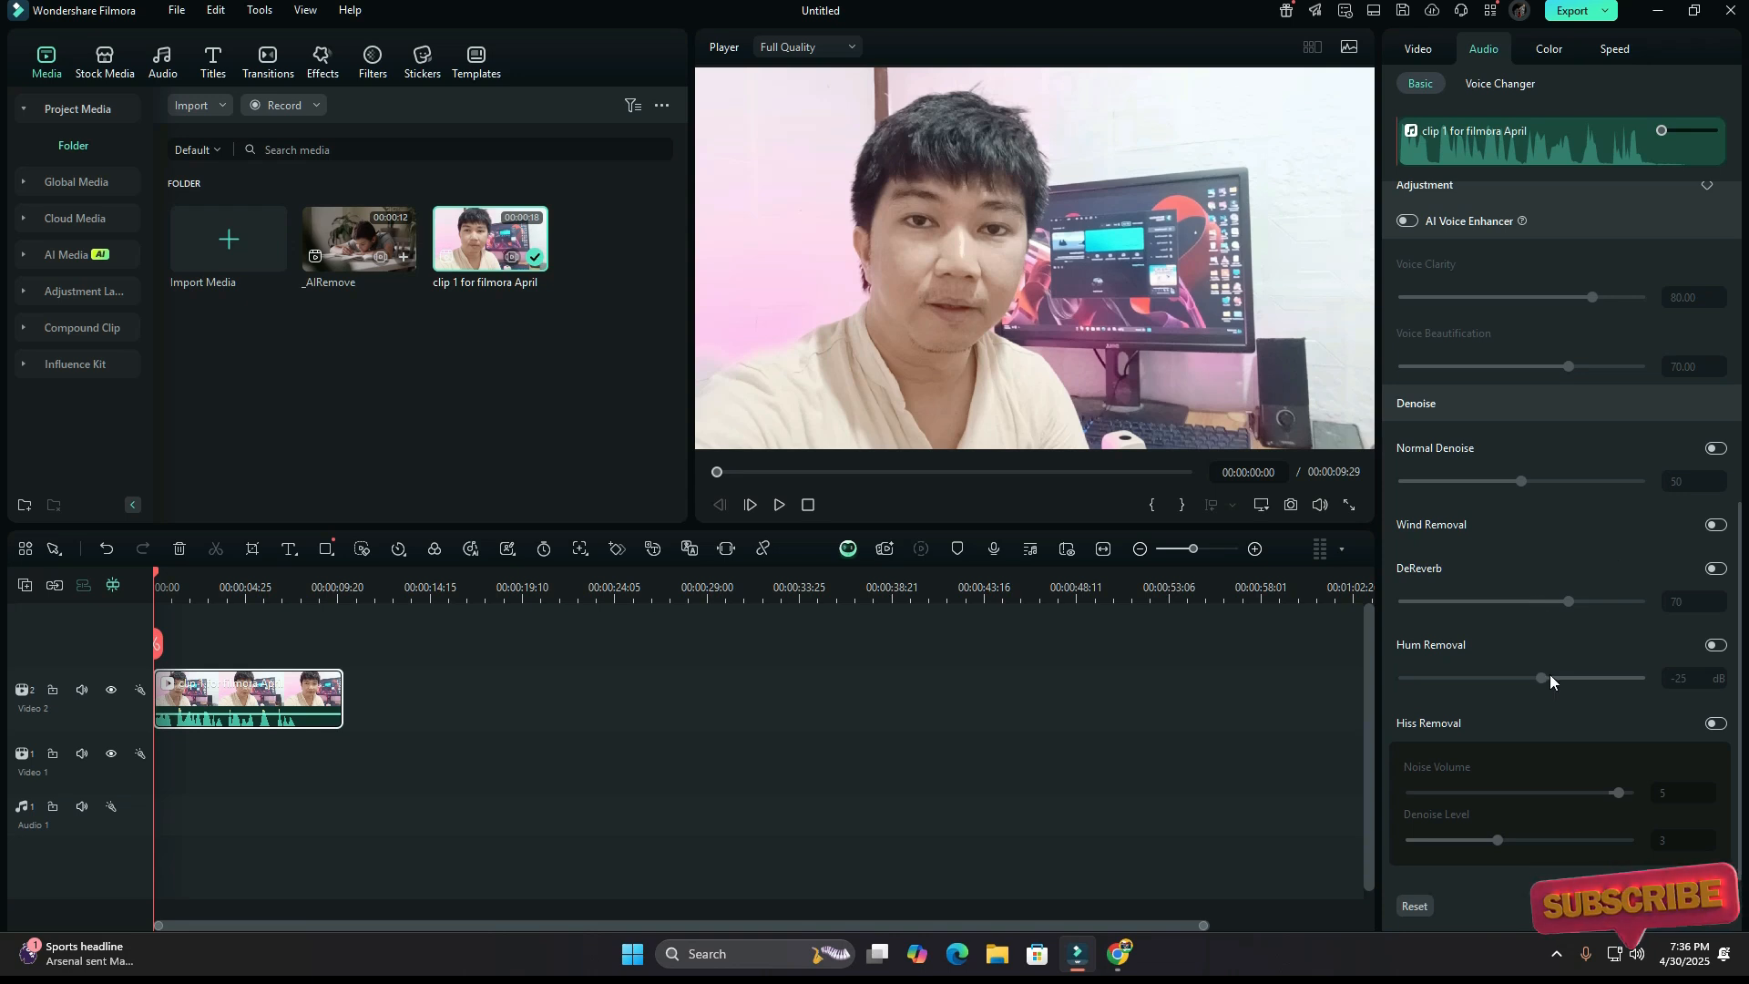
scroll(1549, 674, "up", 3)
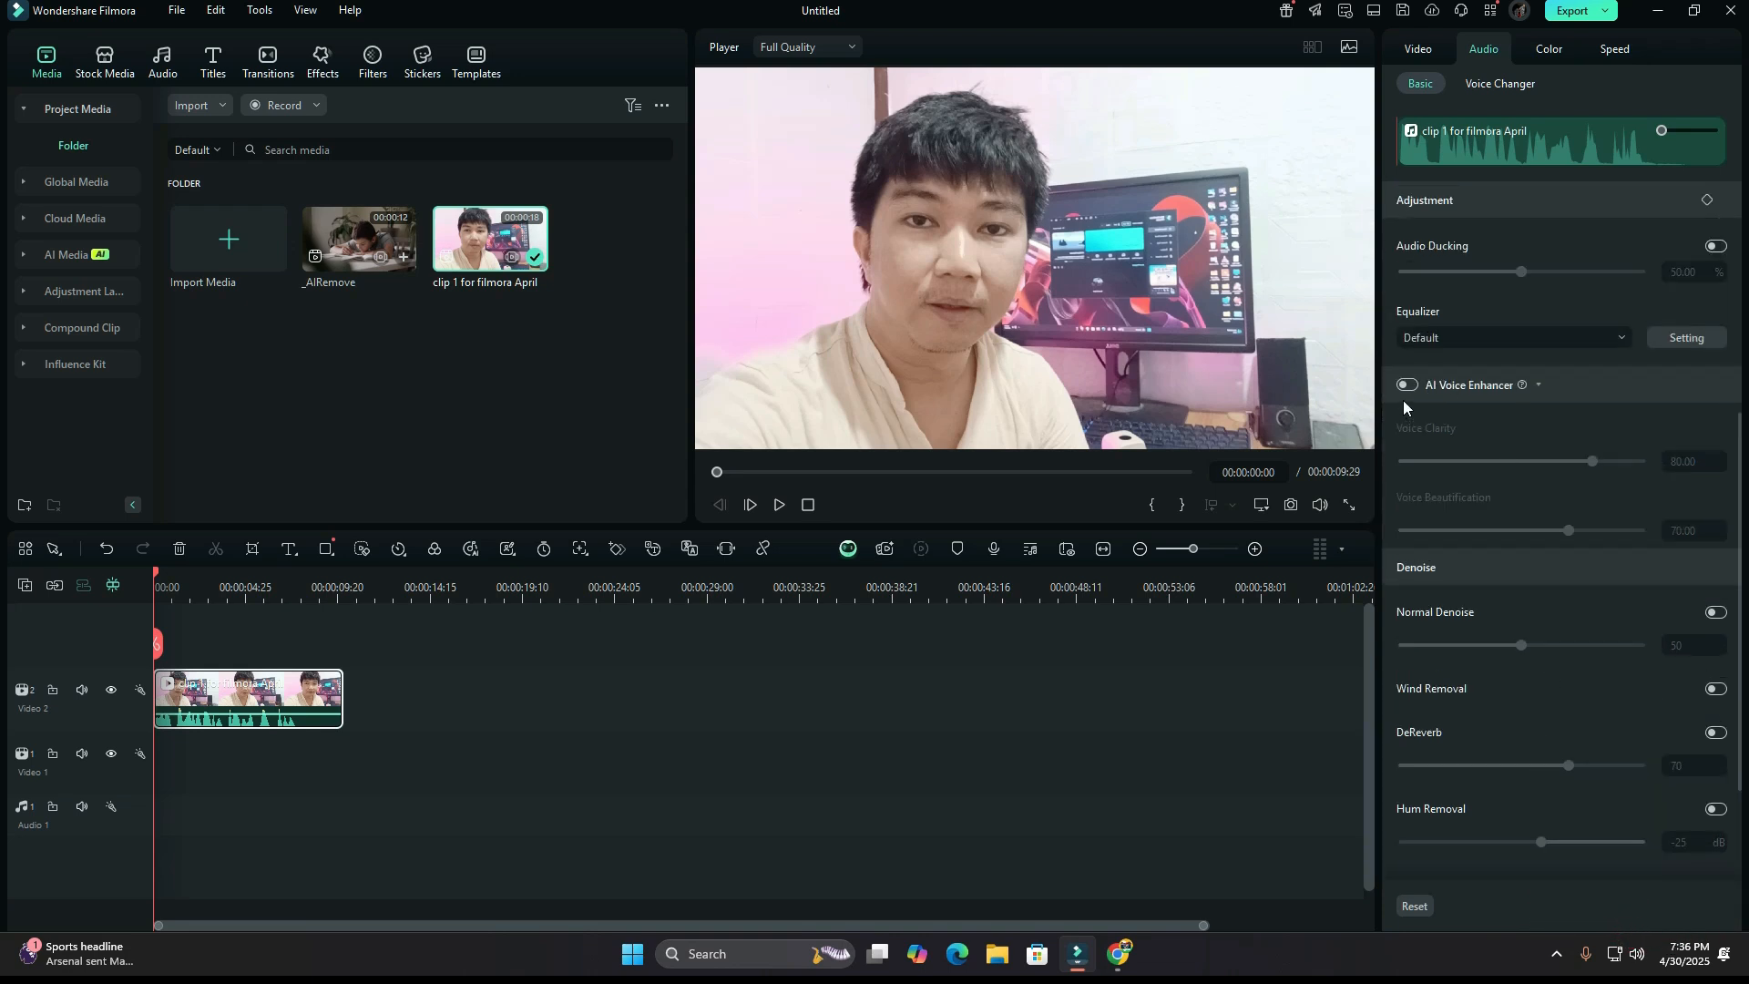
left_click(1409, 385)
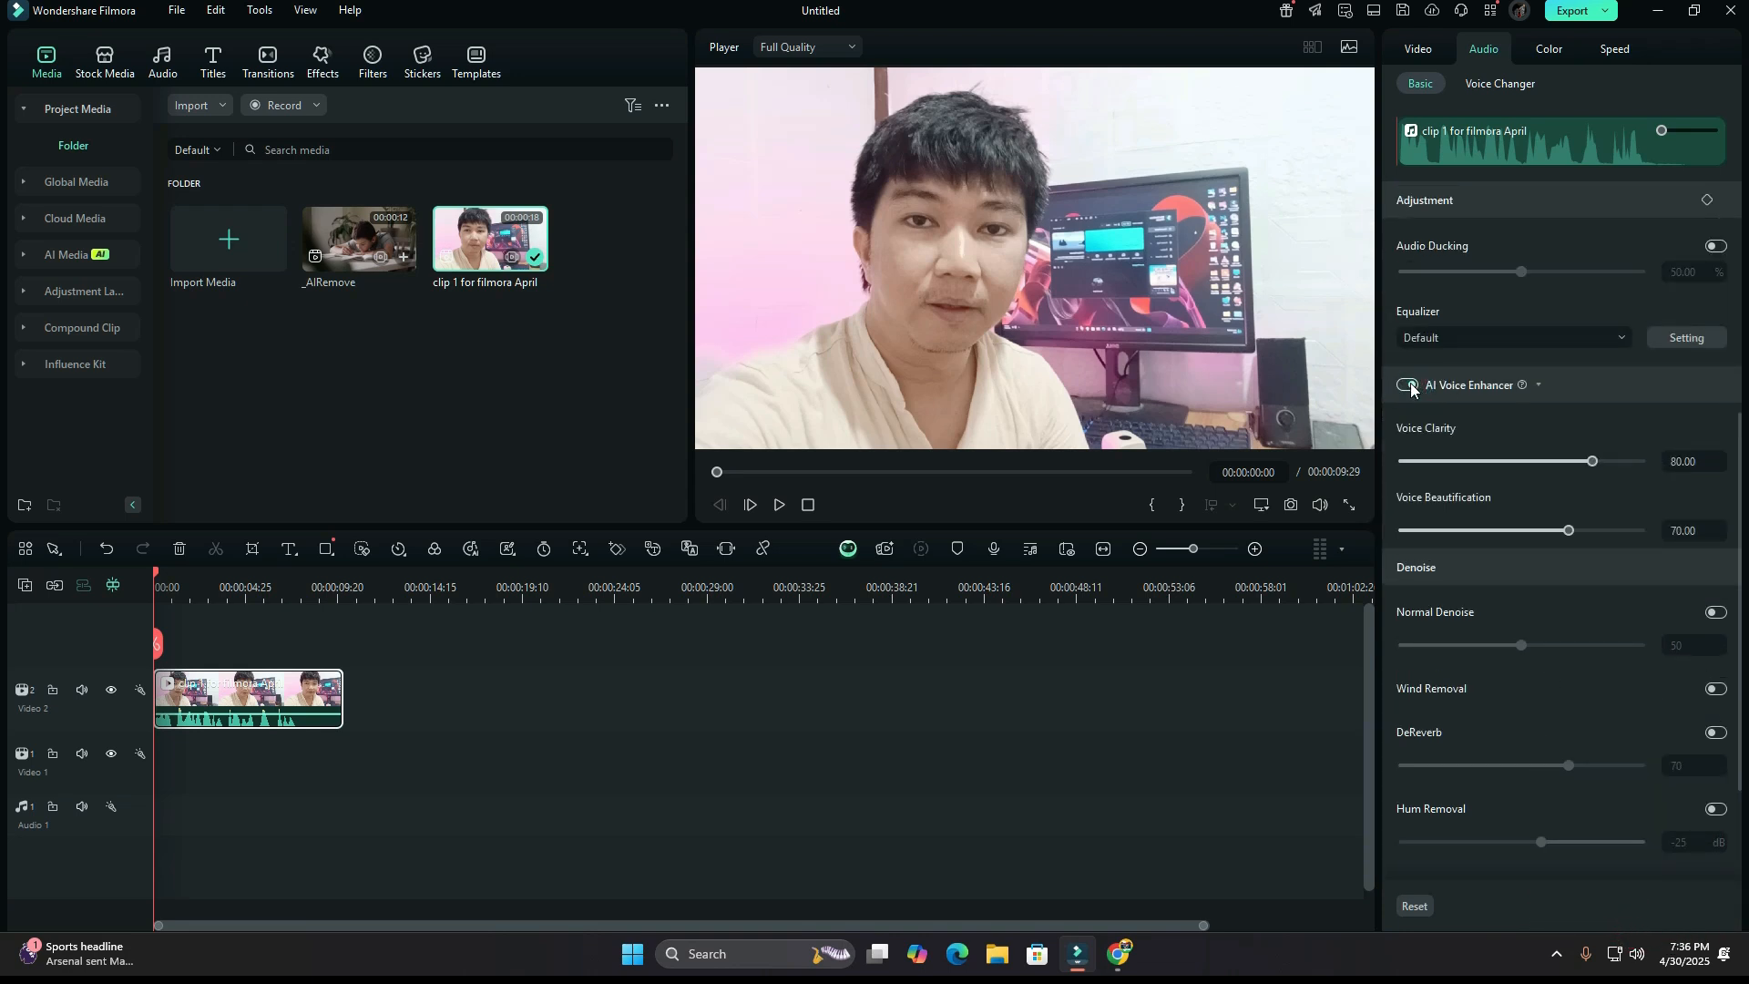
left_click(779, 506)
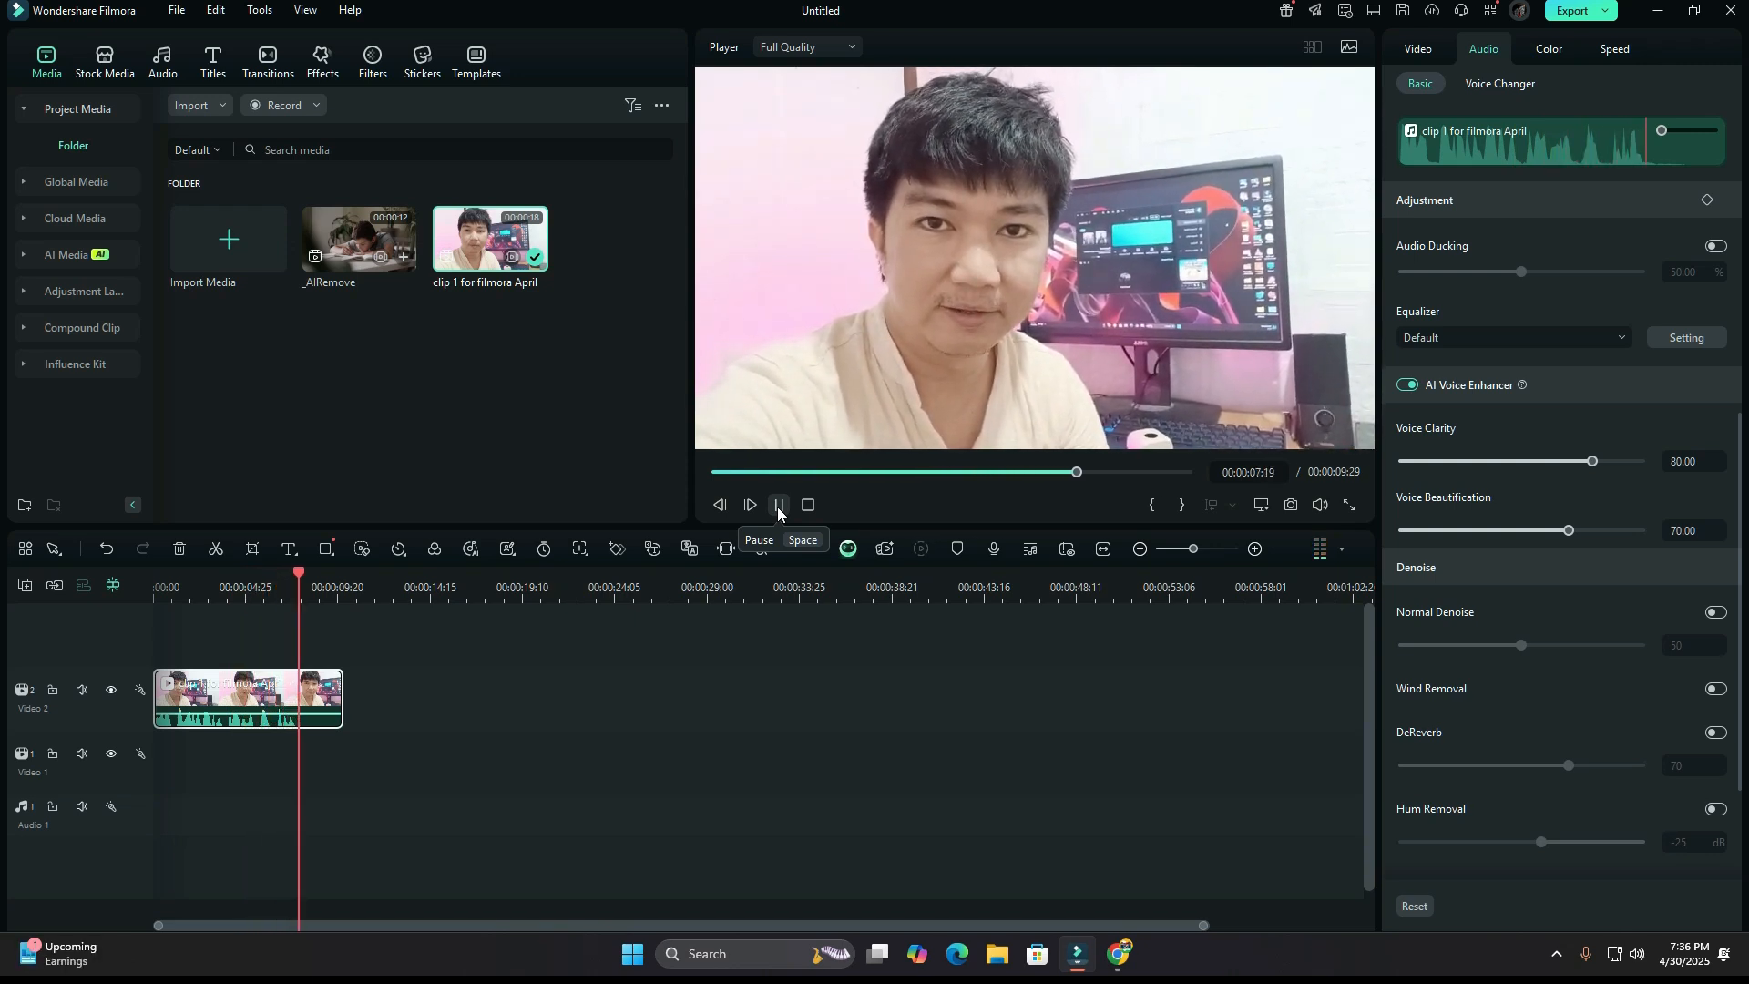
left_click(778, 506)
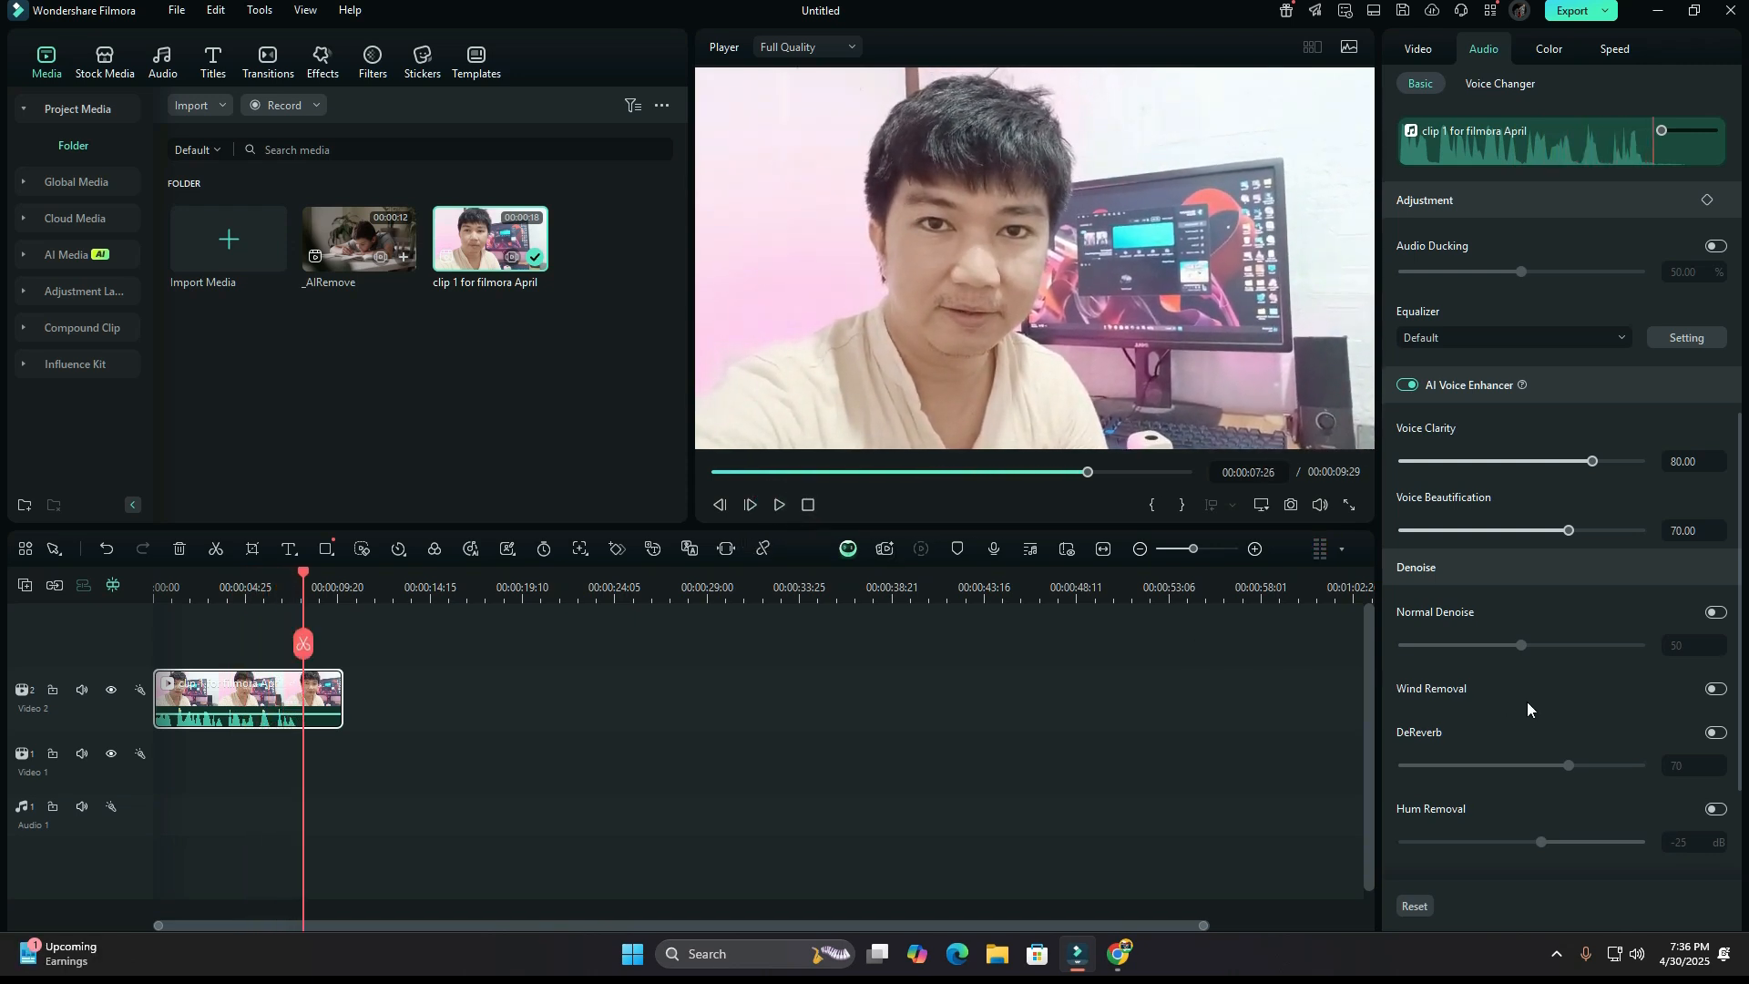
Turn on Auto Normalization for the clip's audio and look over the remaining audio settings.
scroll(1527, 700, "up", 5)
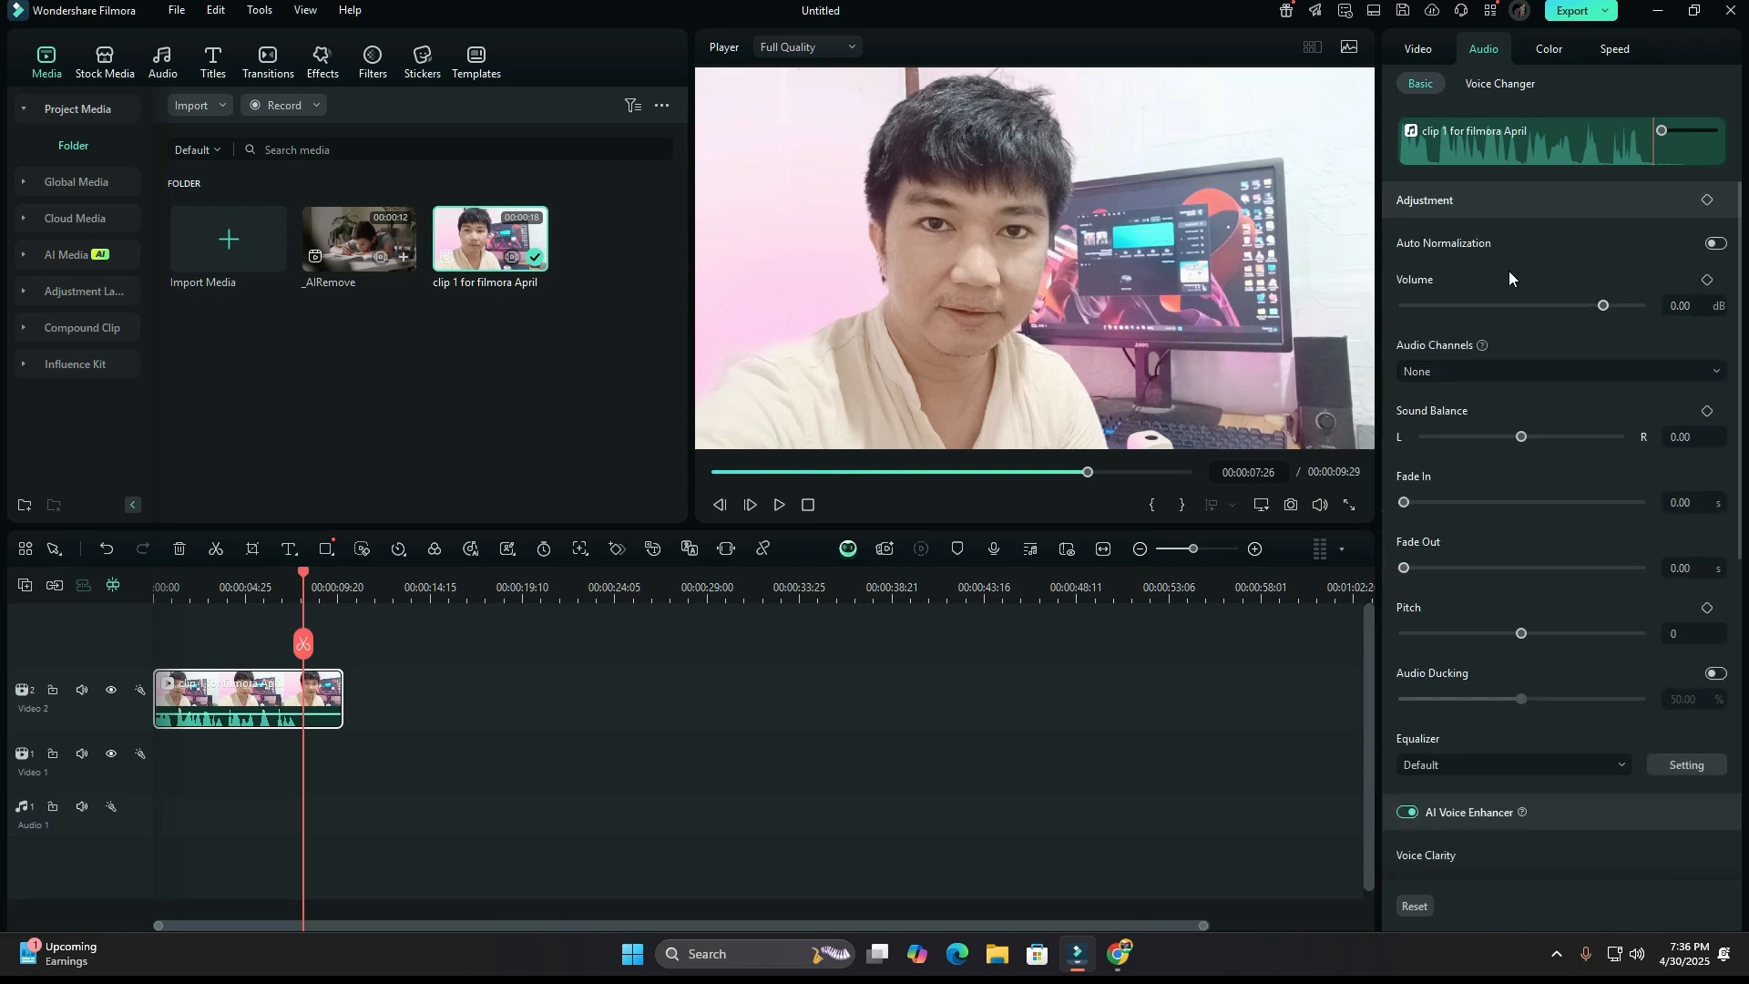
left_click(1722, 245)
scroll(1527, 545, "down", 3)
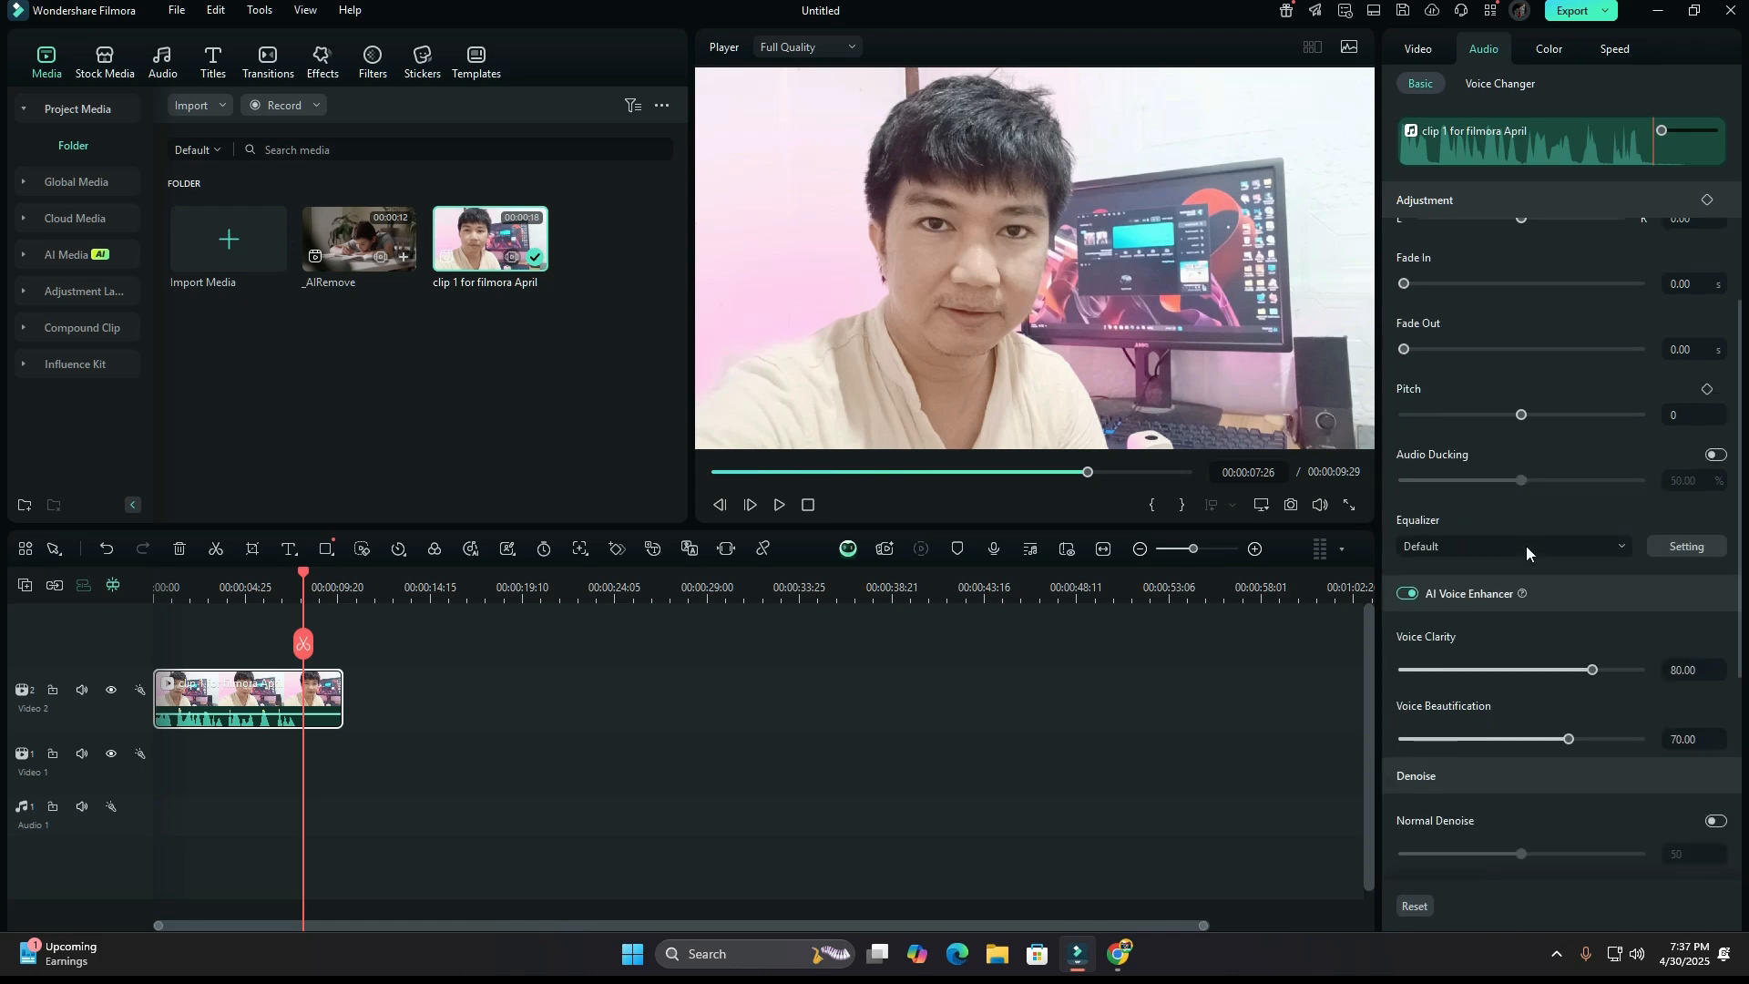
scroll(1526, 545, "down", 2)
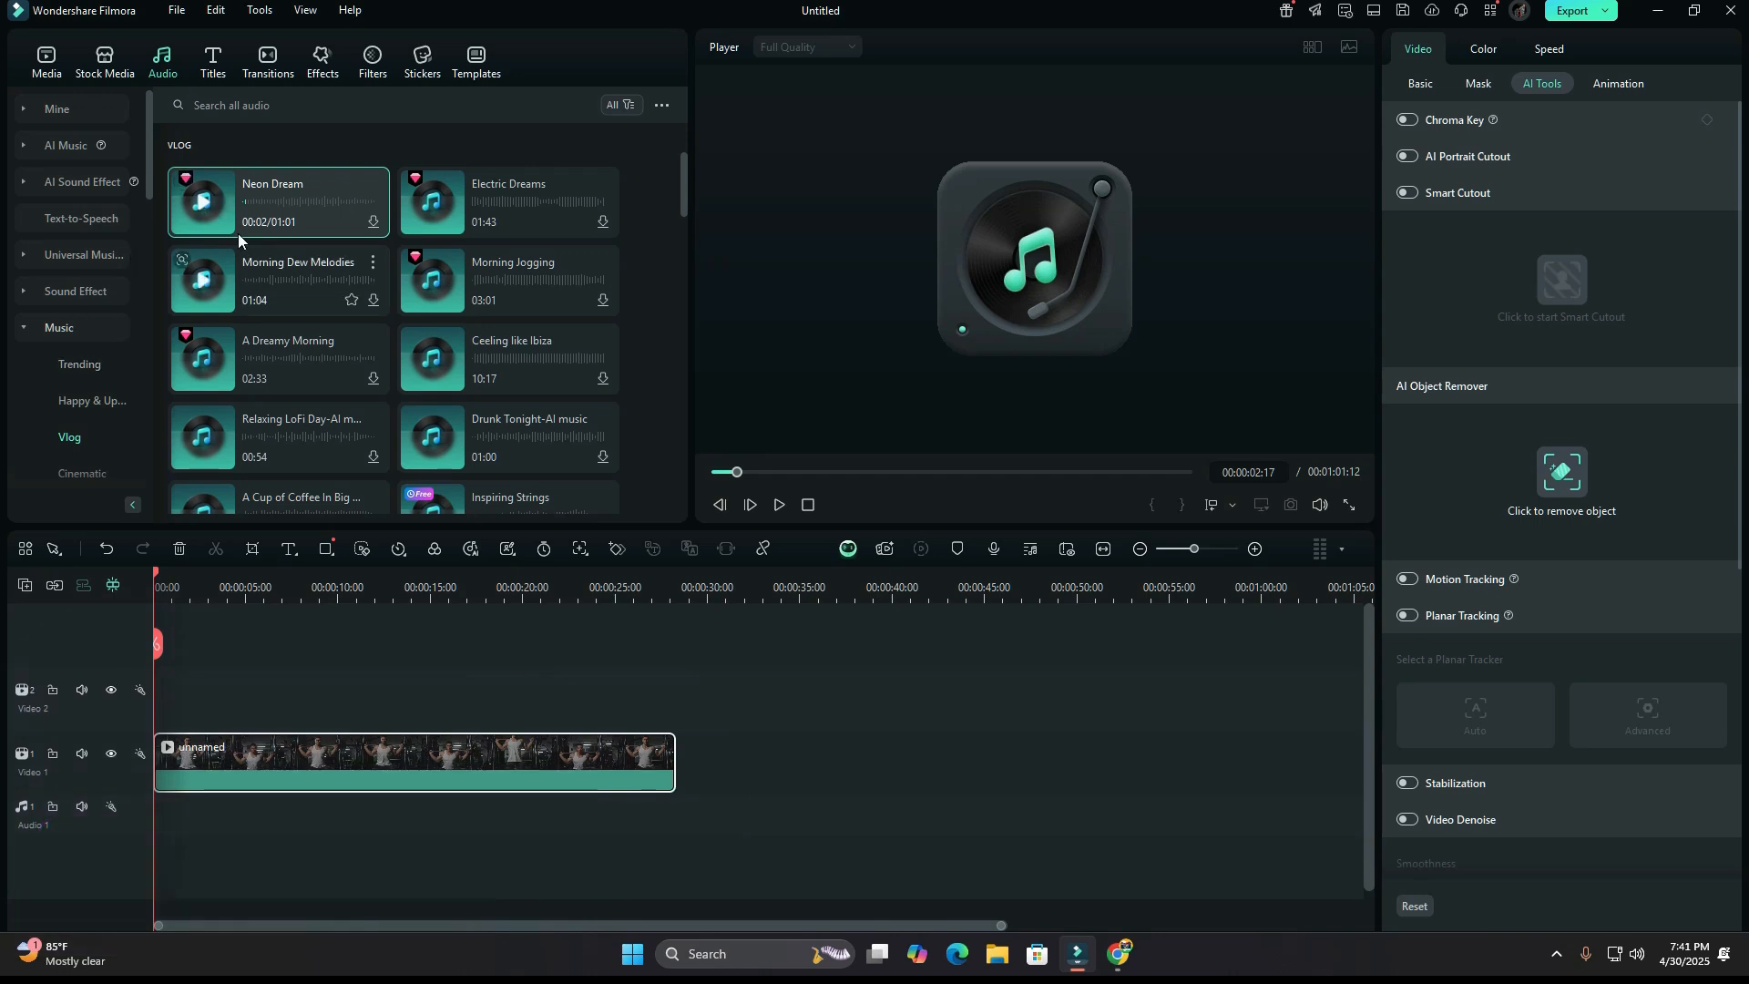
Add the Neon Dream music at the start of the audio track and stretch it to end with the workout clip at 00:00:28:08.
left_click_drag(217, 196, 158, 824)
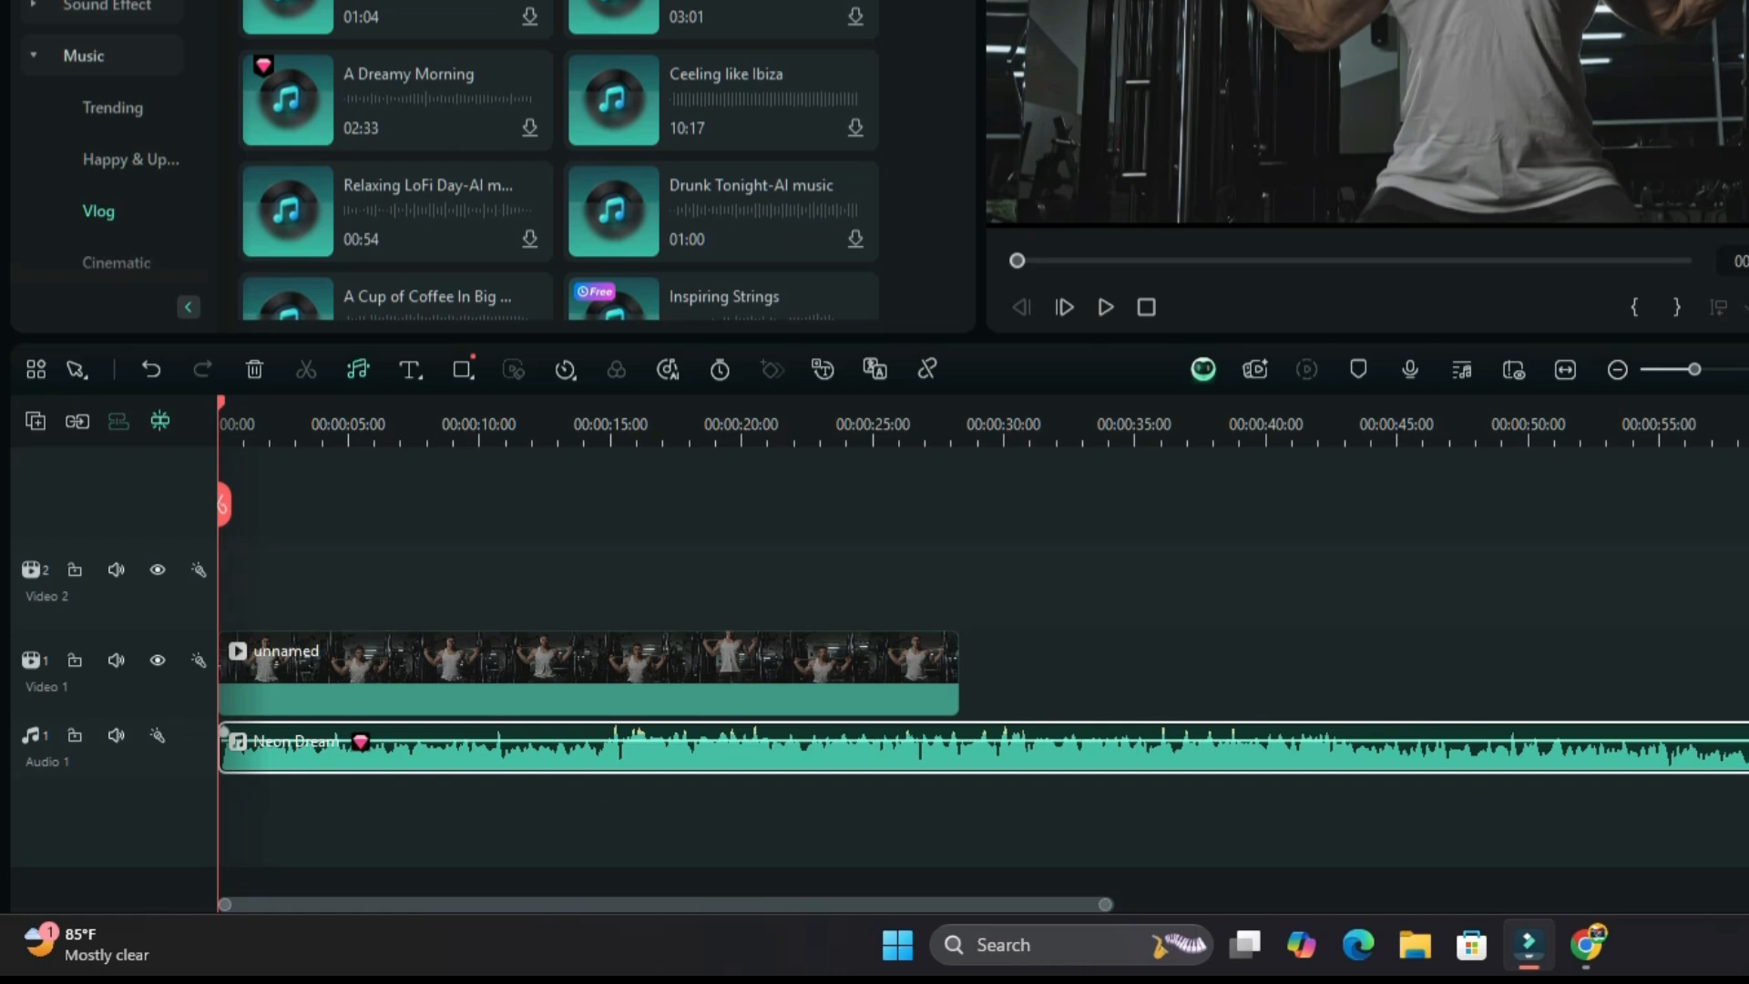
left_click_drag(1748, 756, 944, 765)
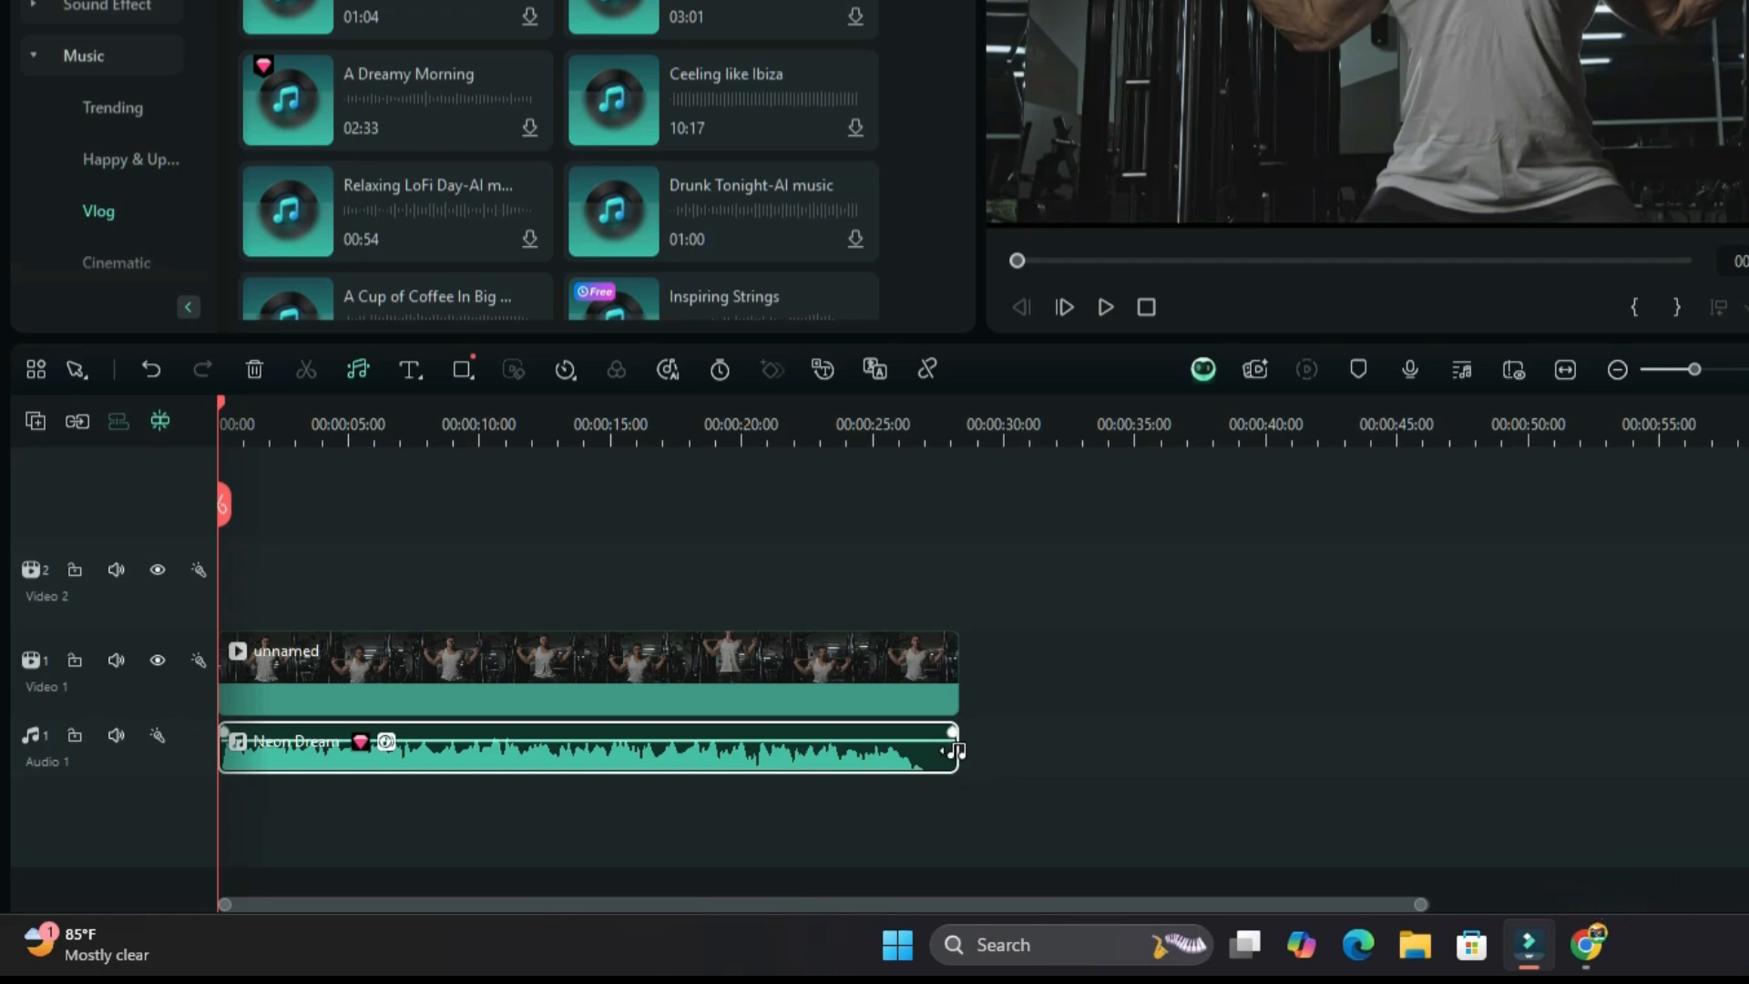
left_click_drag(953, 751, 954, 751)
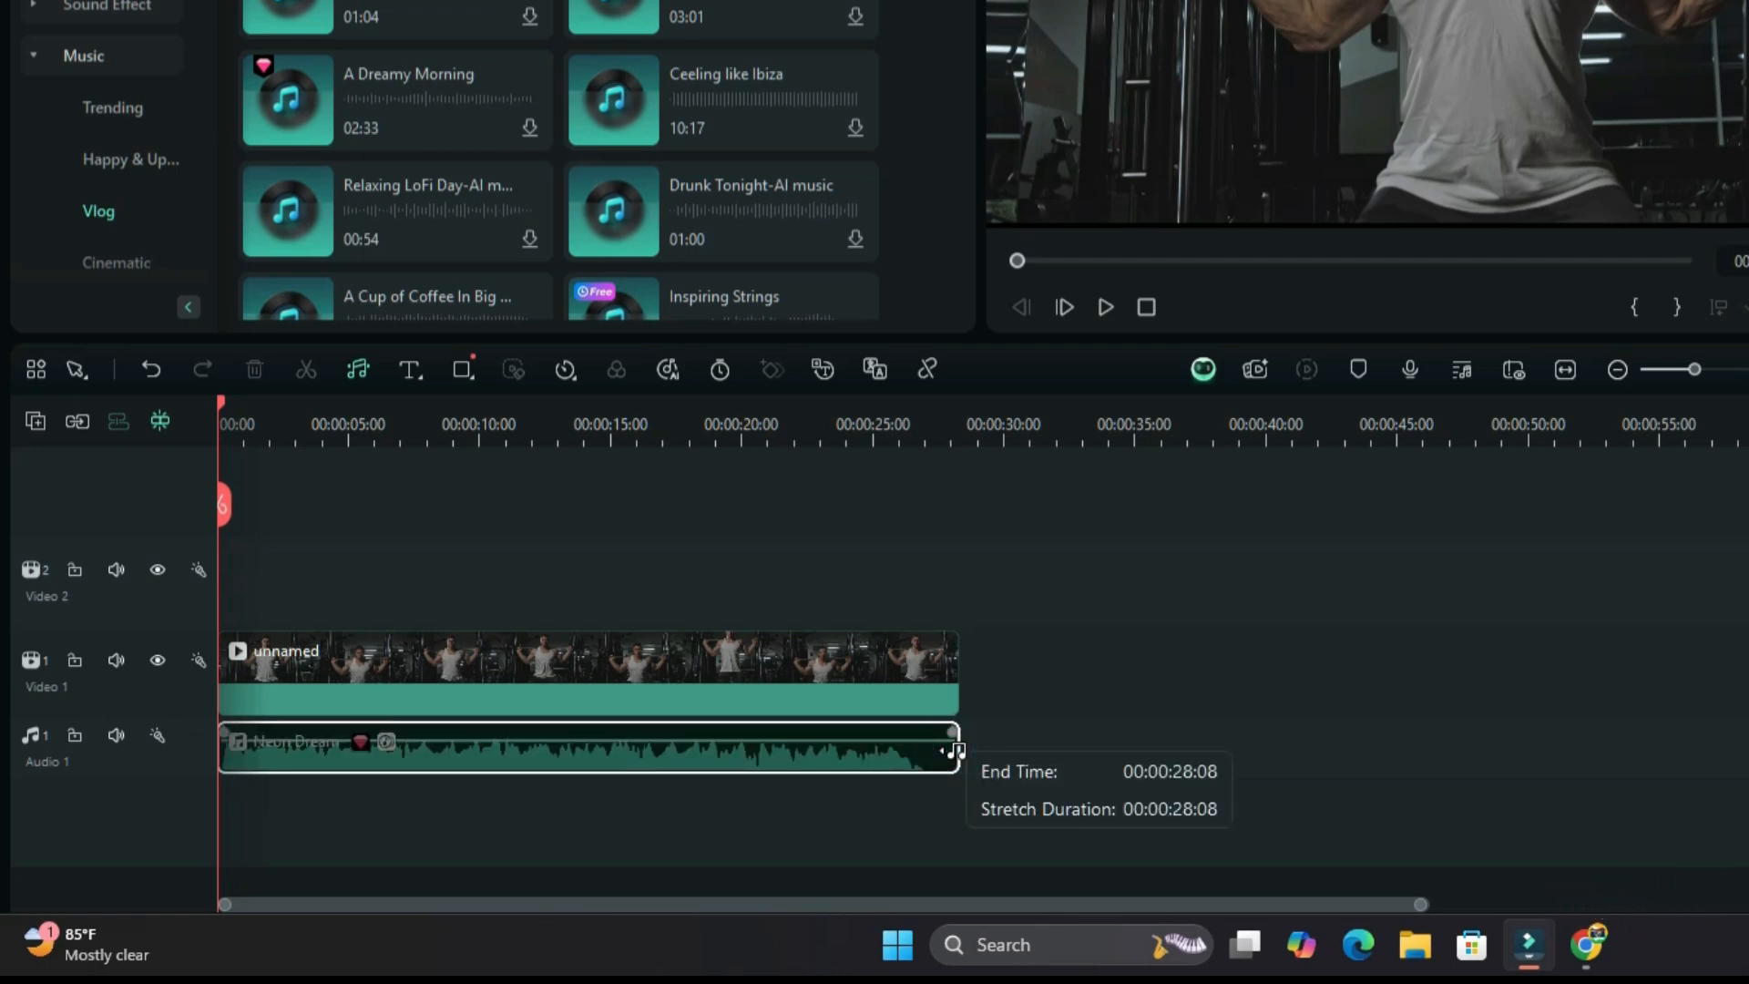
Stretch the Neon Dream music to about 49 seconds and shorten it again to just past the workout clip's end.
left_click_drag(953, 751, 1508, 784)
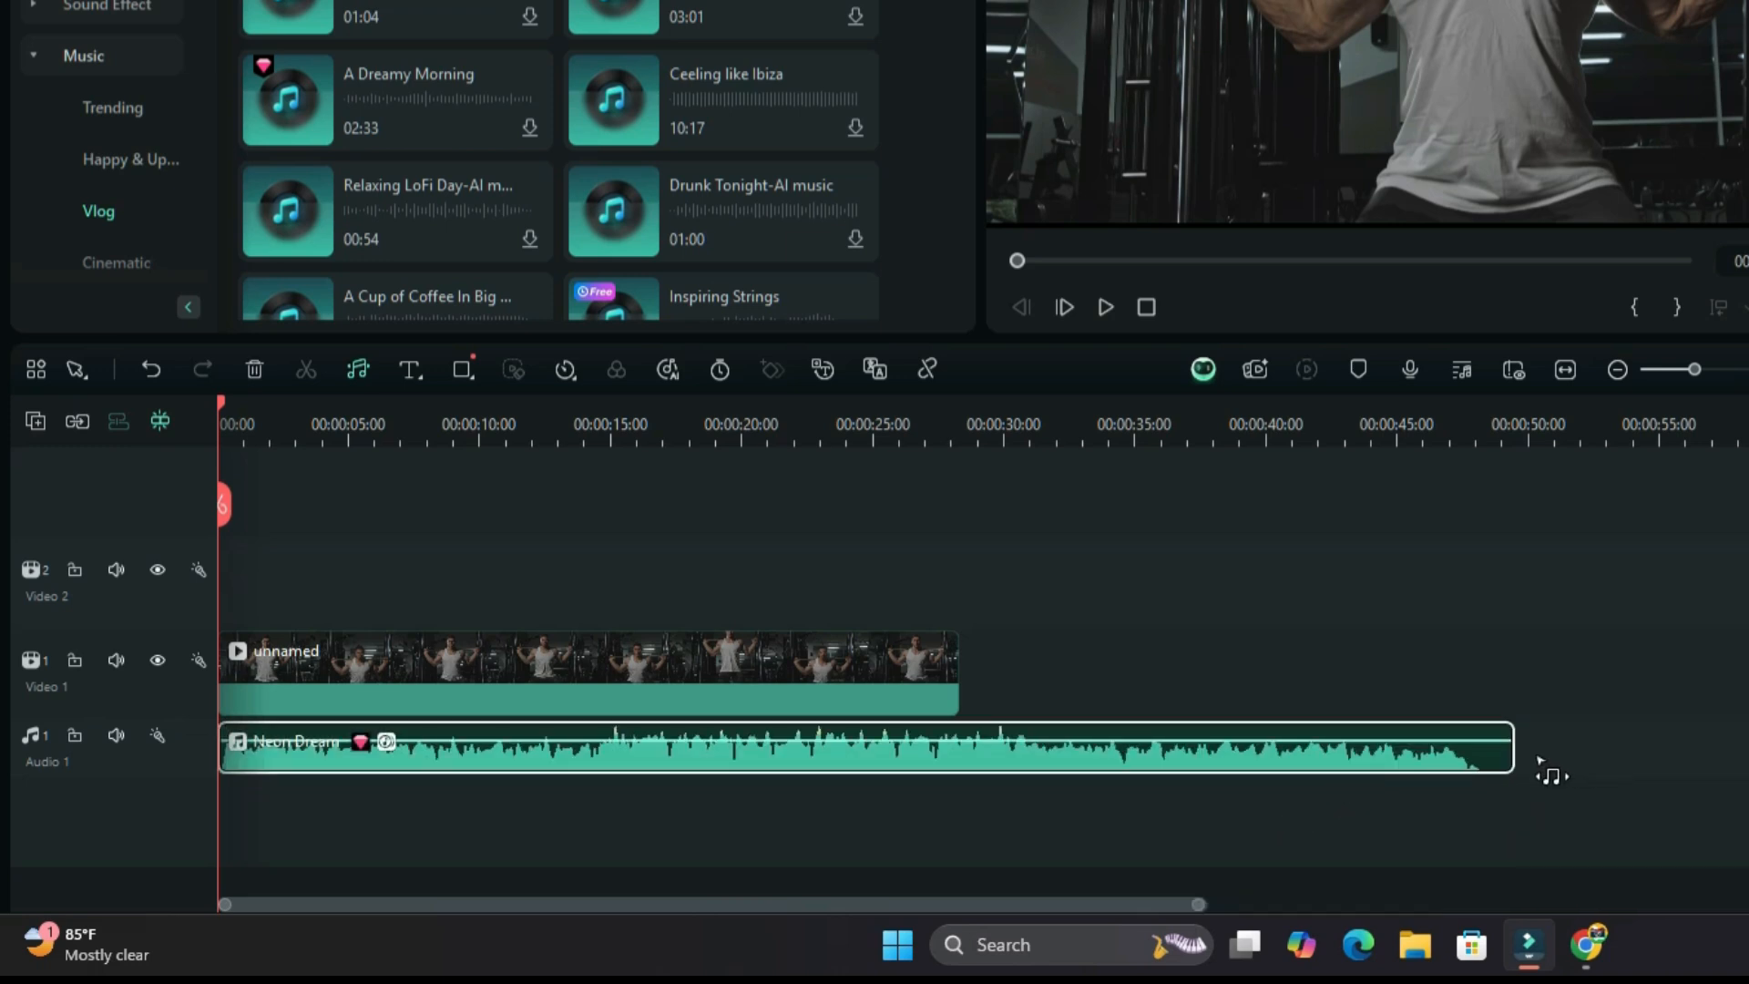
left_click_drag(1508, 751, 1024, 761)
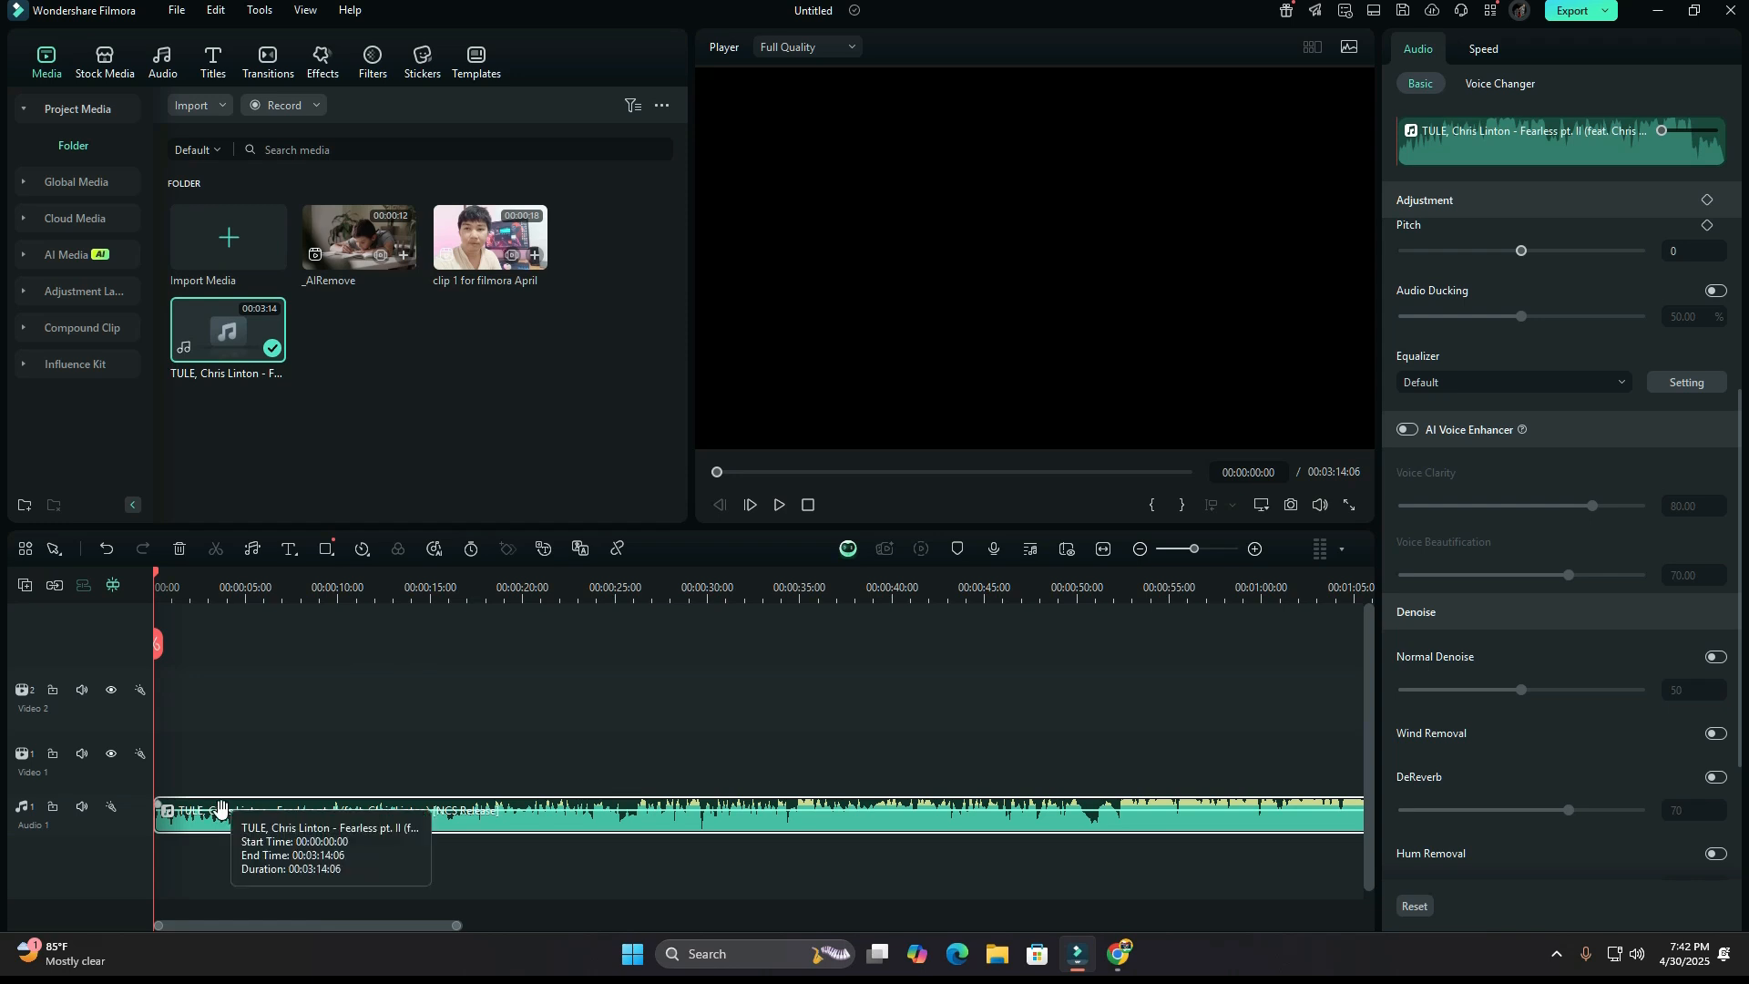
Split the vocals and the background music of Fearless pt. II onto separate tracks with AI Vocal Remover.
right_click(212, 828)
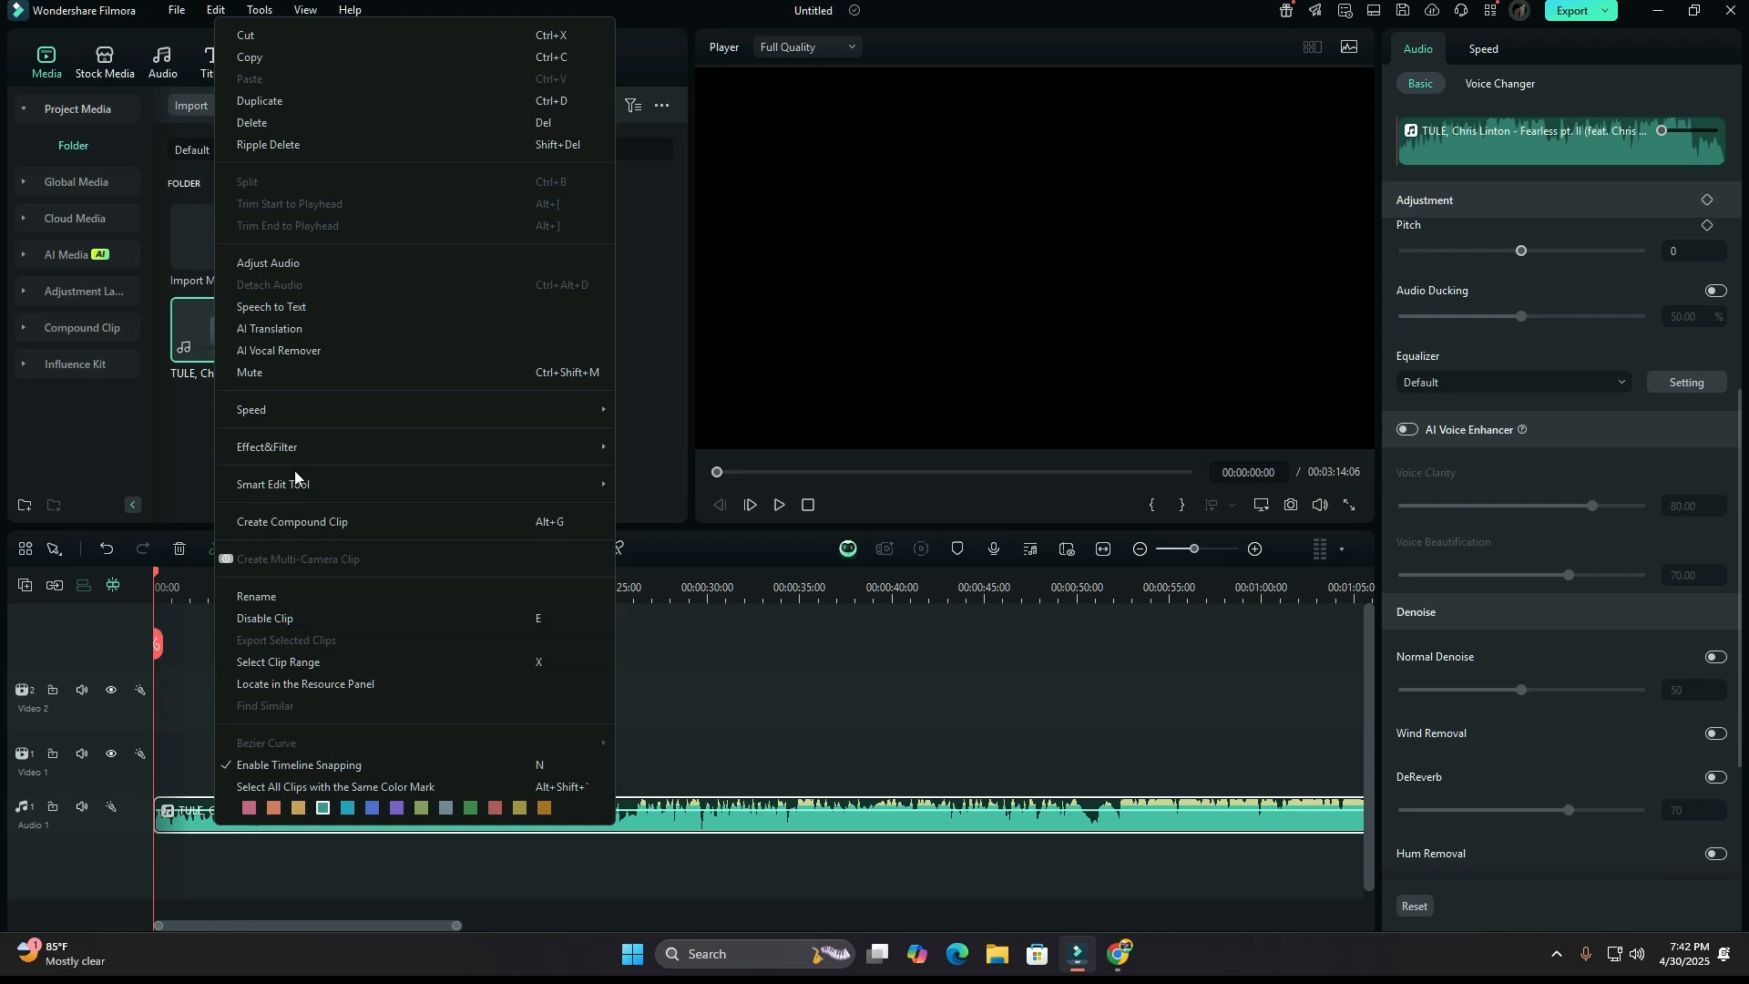
left_click(279, 351)
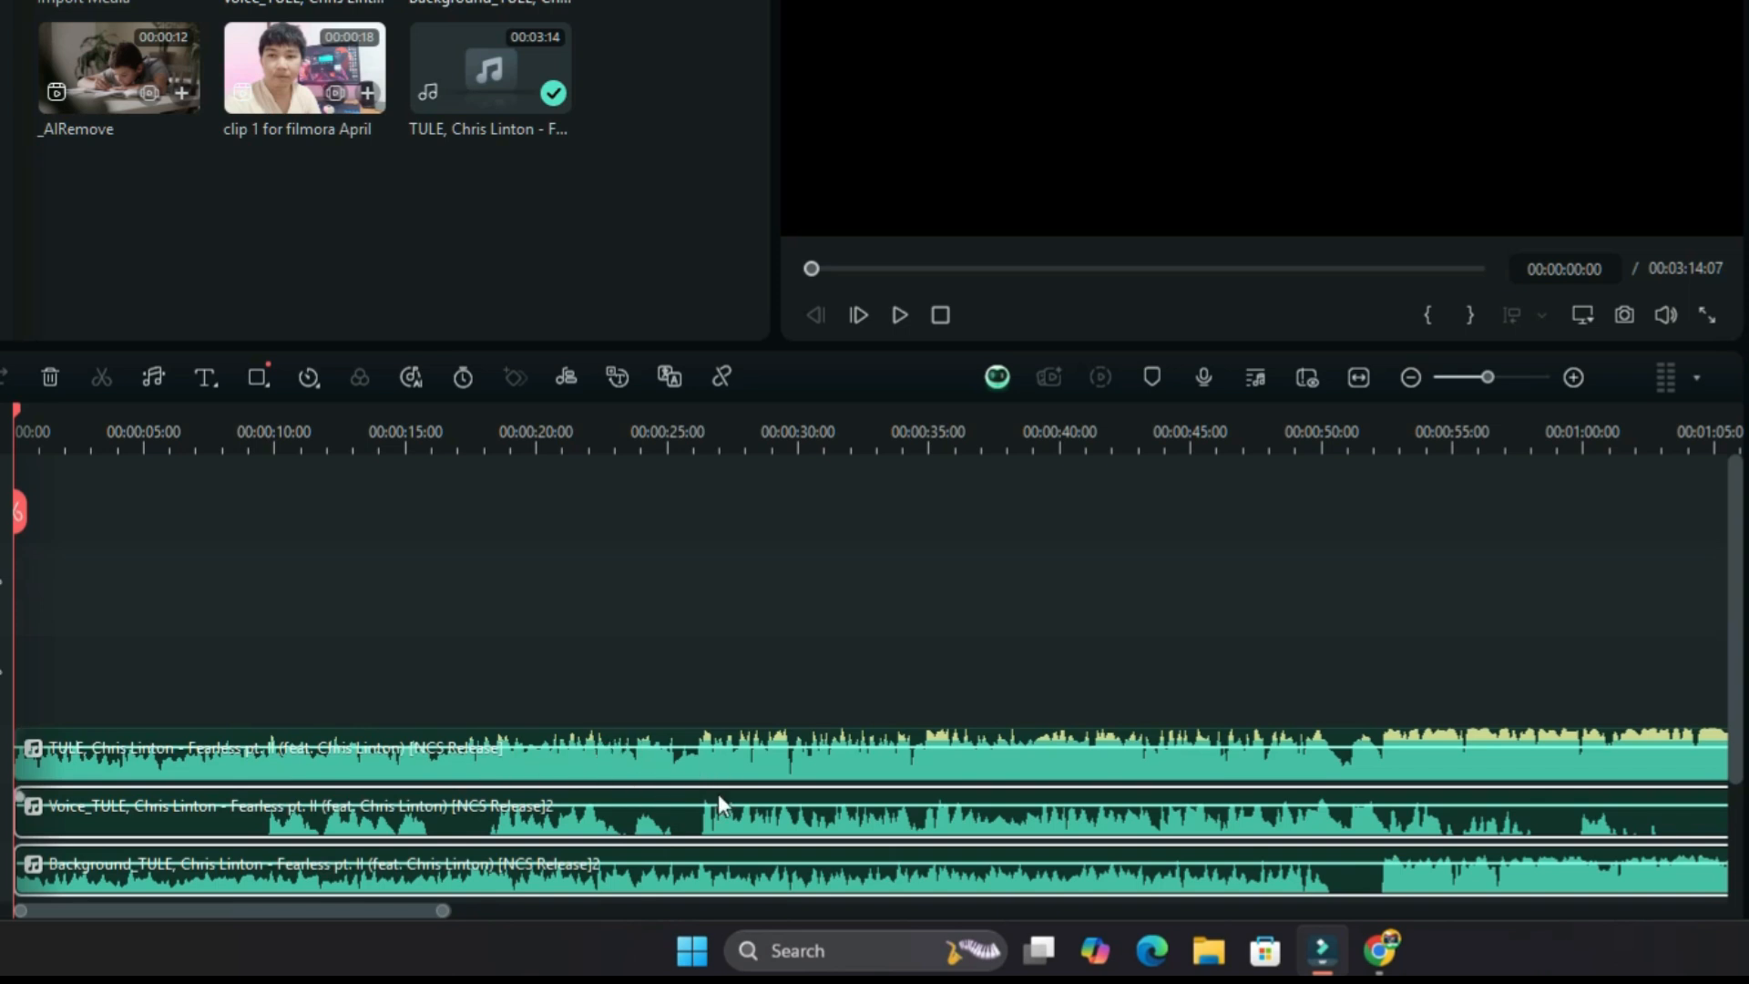
Place the extracted voice clip behind the original song and the extracted background clip behind the voice clip on a lower track.
left_click(1457, 435)
left_click_drag(1391, 435, 929, 508)
left_click_drag(285, 822, 1015, 767)
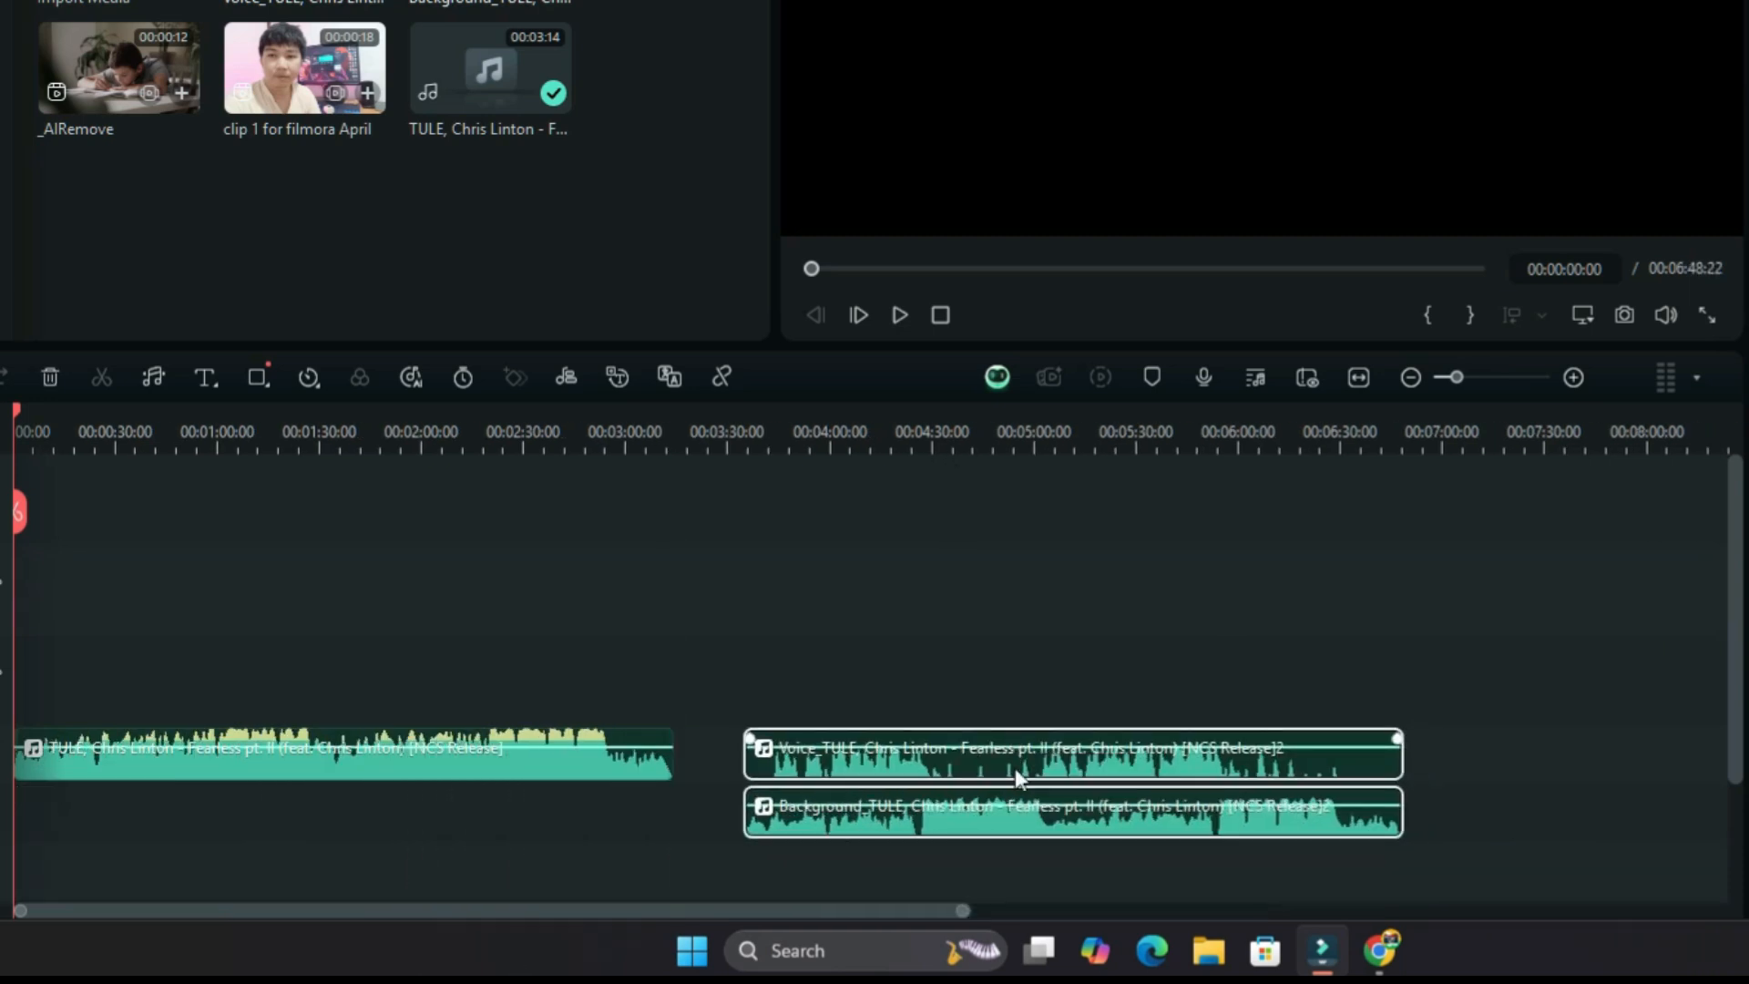
left_click_drag(873, 820, 1532, 849)
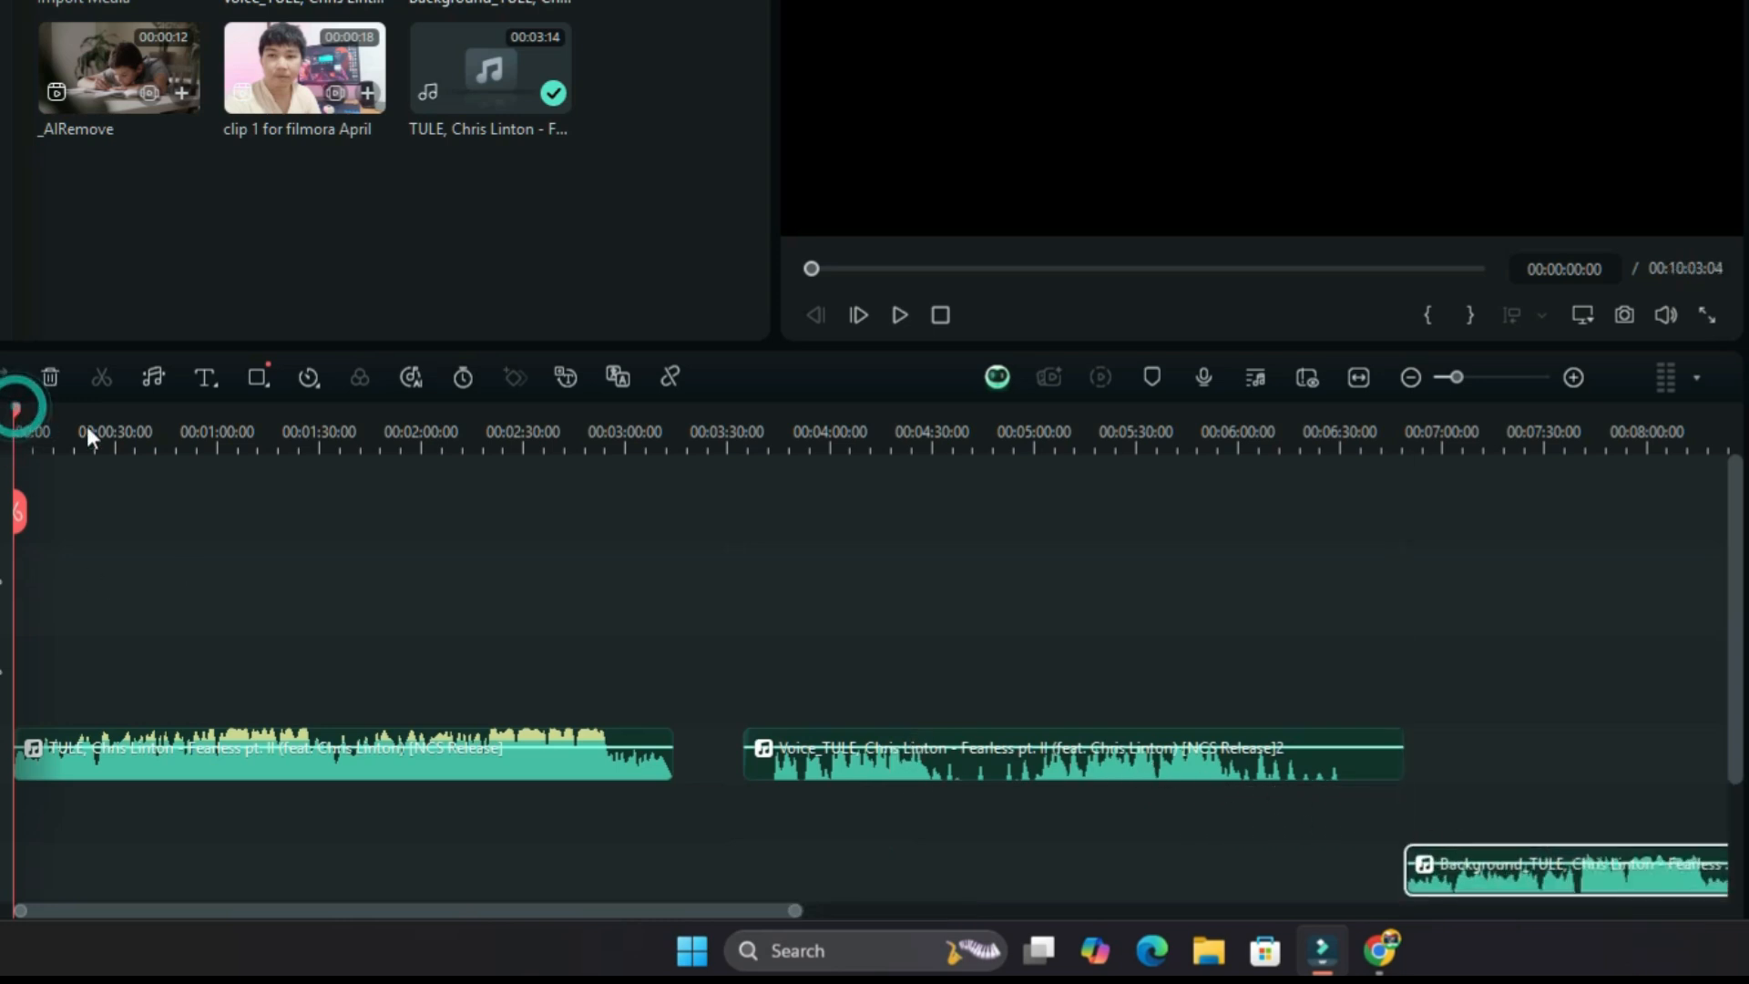
Play a few seconds of the extracted voice clip from 00:04:00:00.
left_click_drag(16, 410, 599, 415)
left_click_drag(756, 615, 827, 632)
left_click(909, 756)
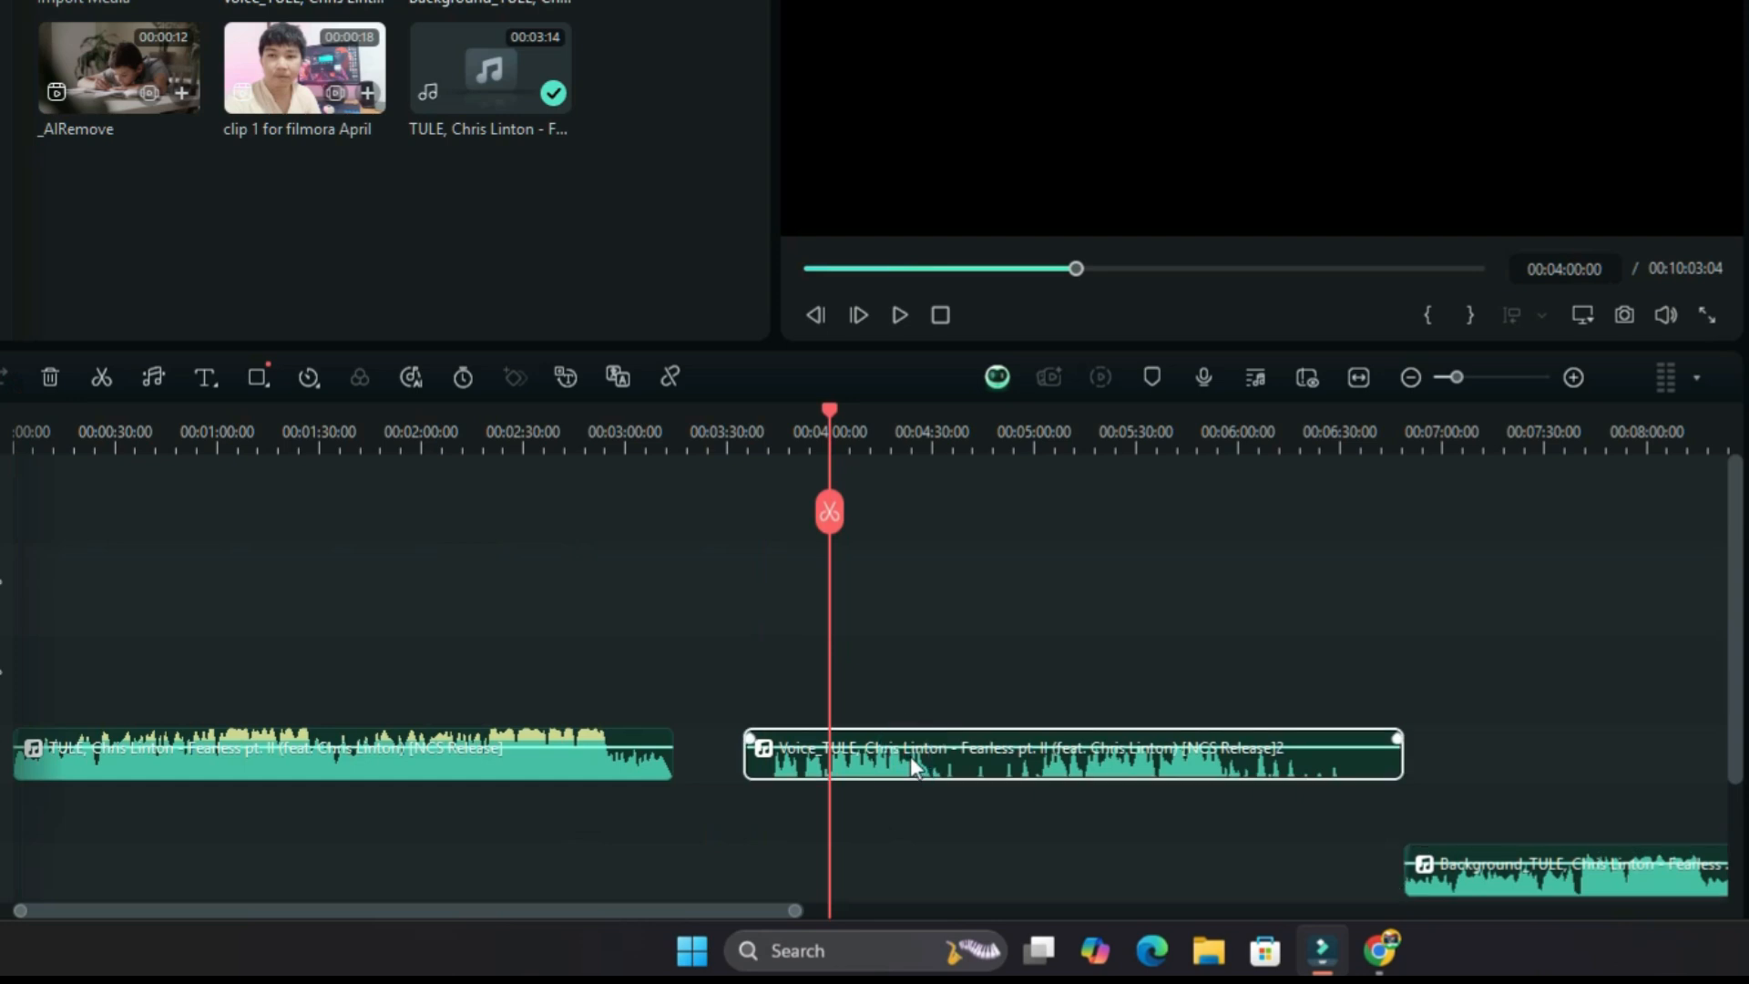
left_click(897, 314)
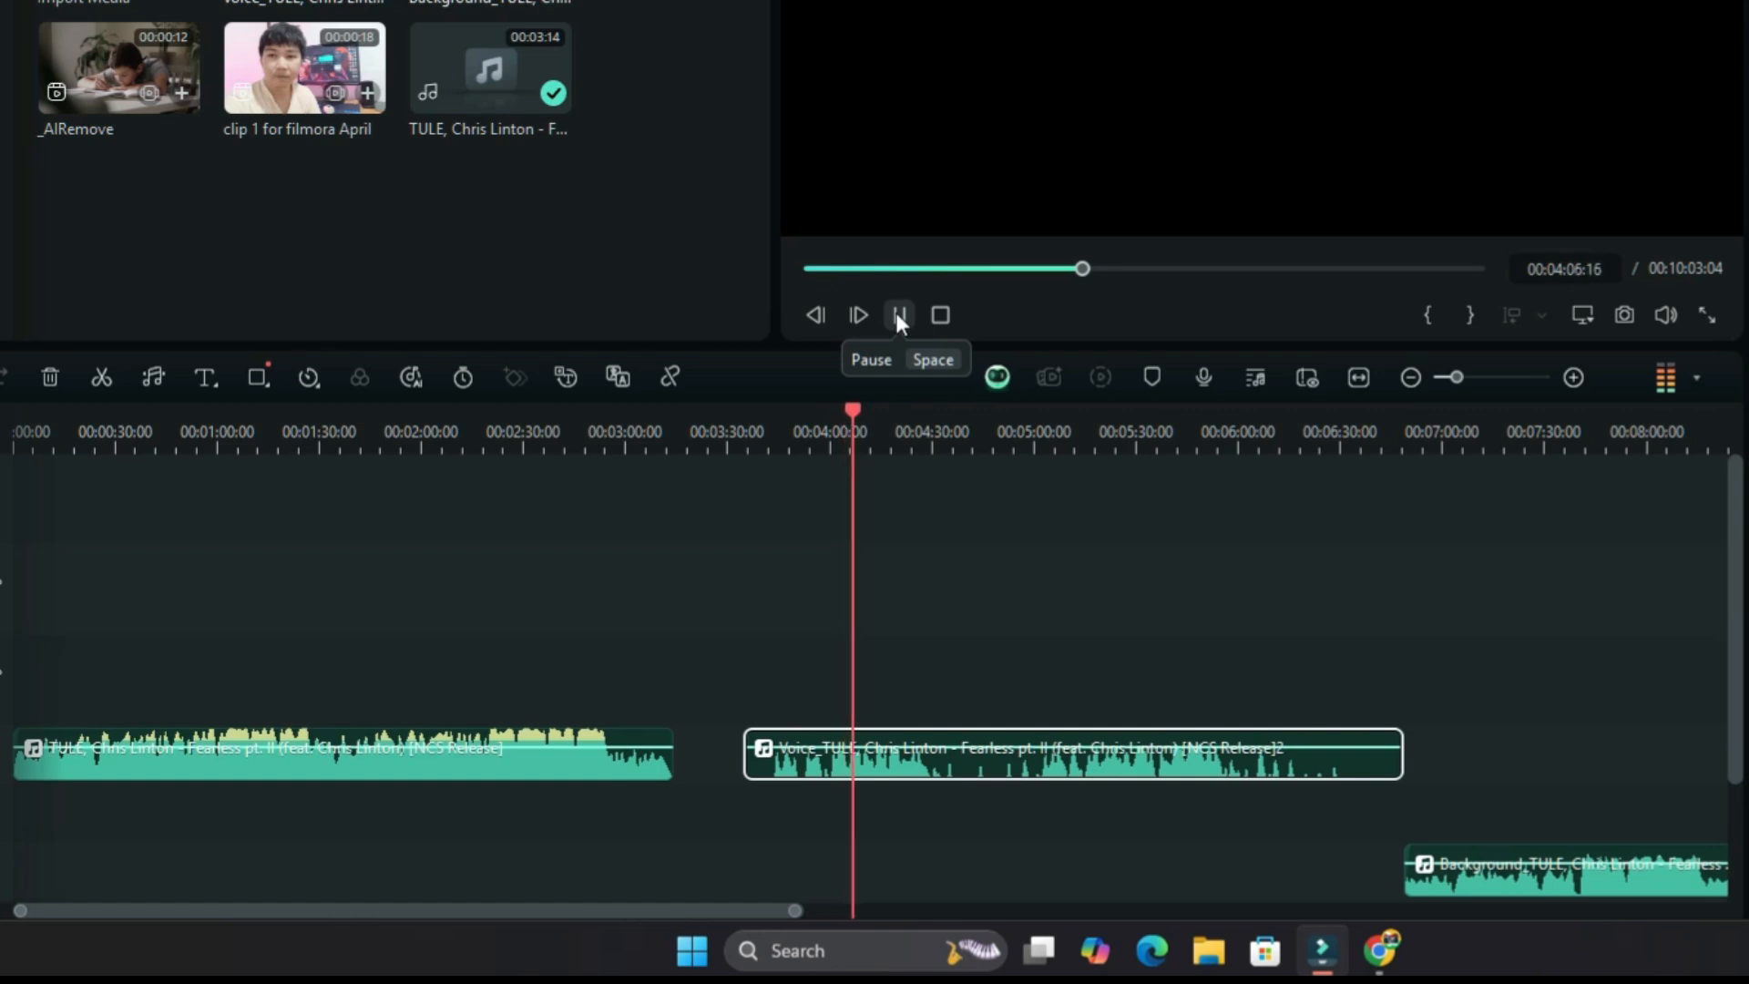
left_click(899, 315)
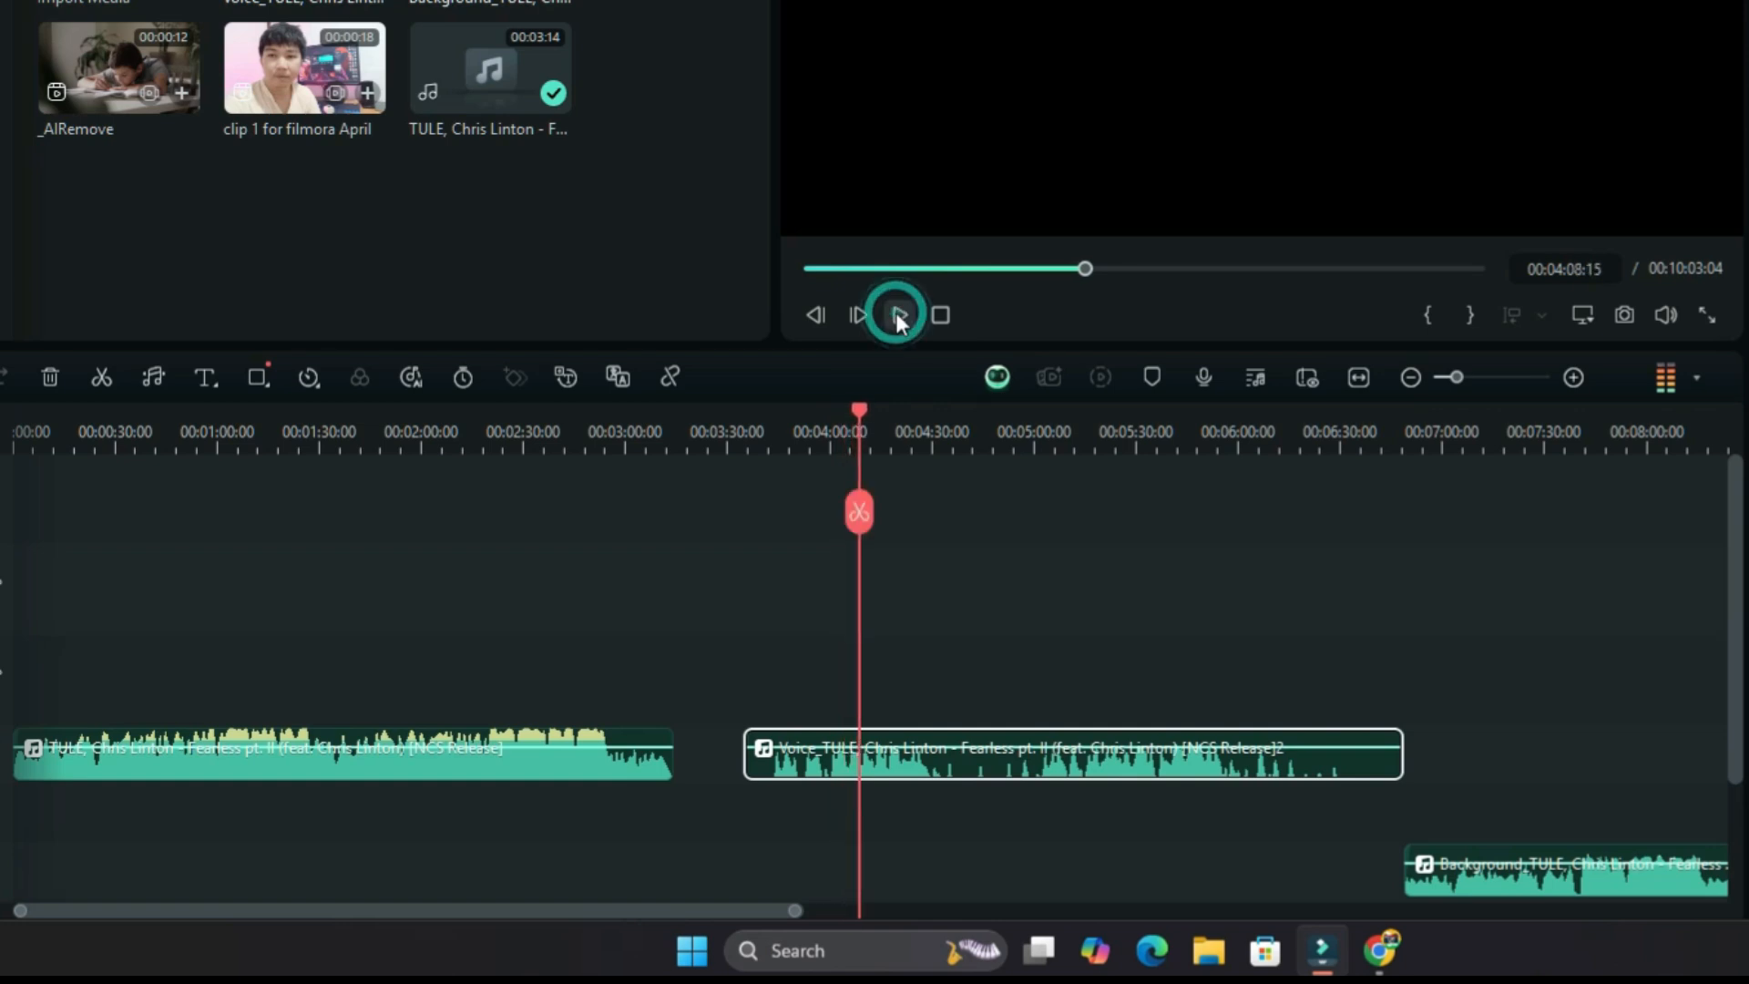
Play a few seconds of the extracted background clip from 00:07:26:14.
left_click_drag(707, 909, 823, 915)
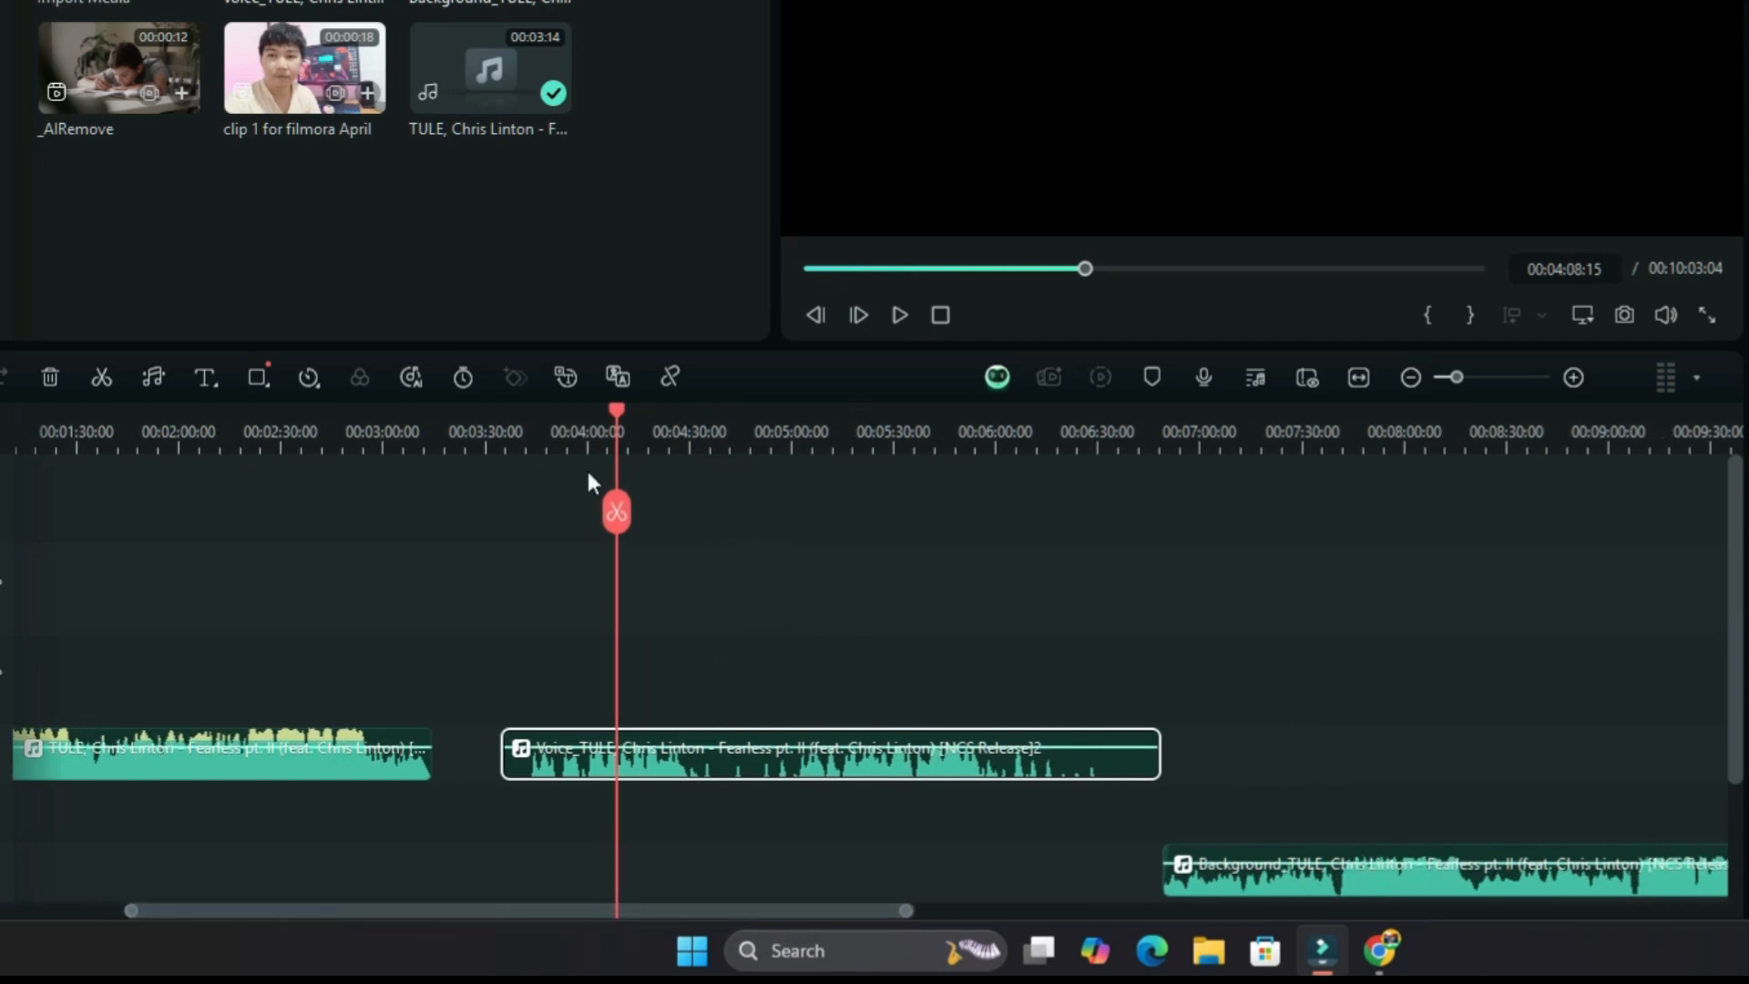
left_click_drag(618, 417, 1294, 598)
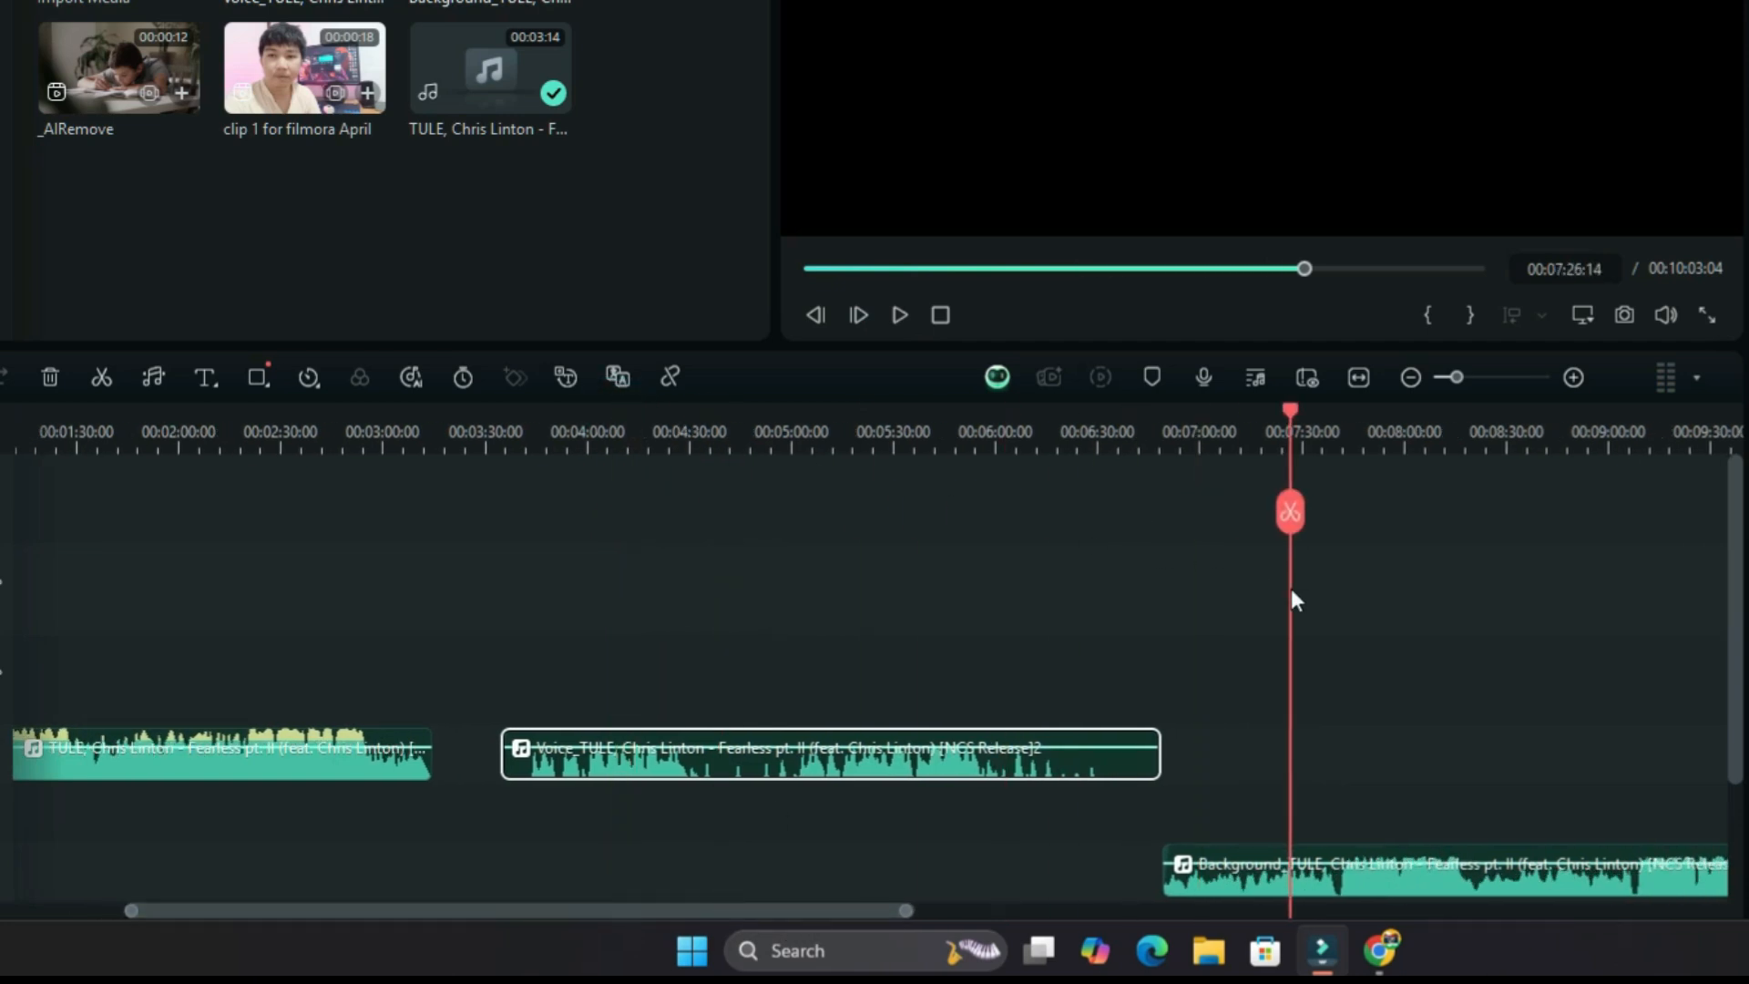
left_click(1381, 888)
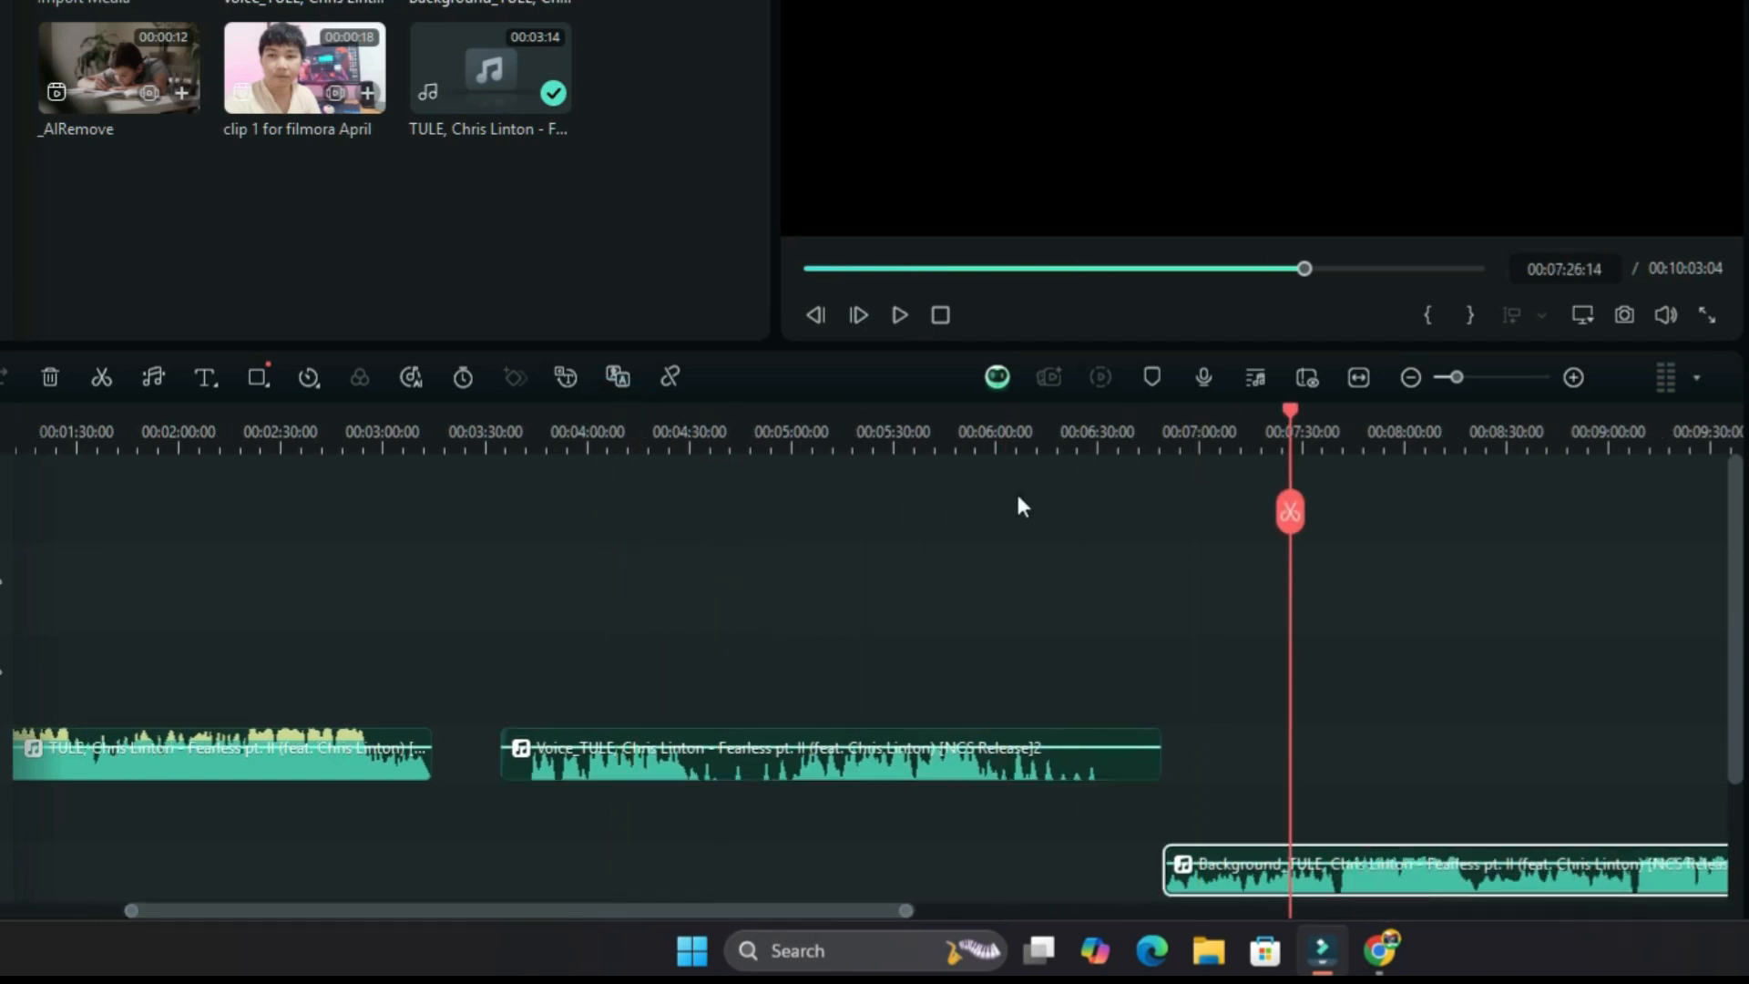
left_click(889, 315)
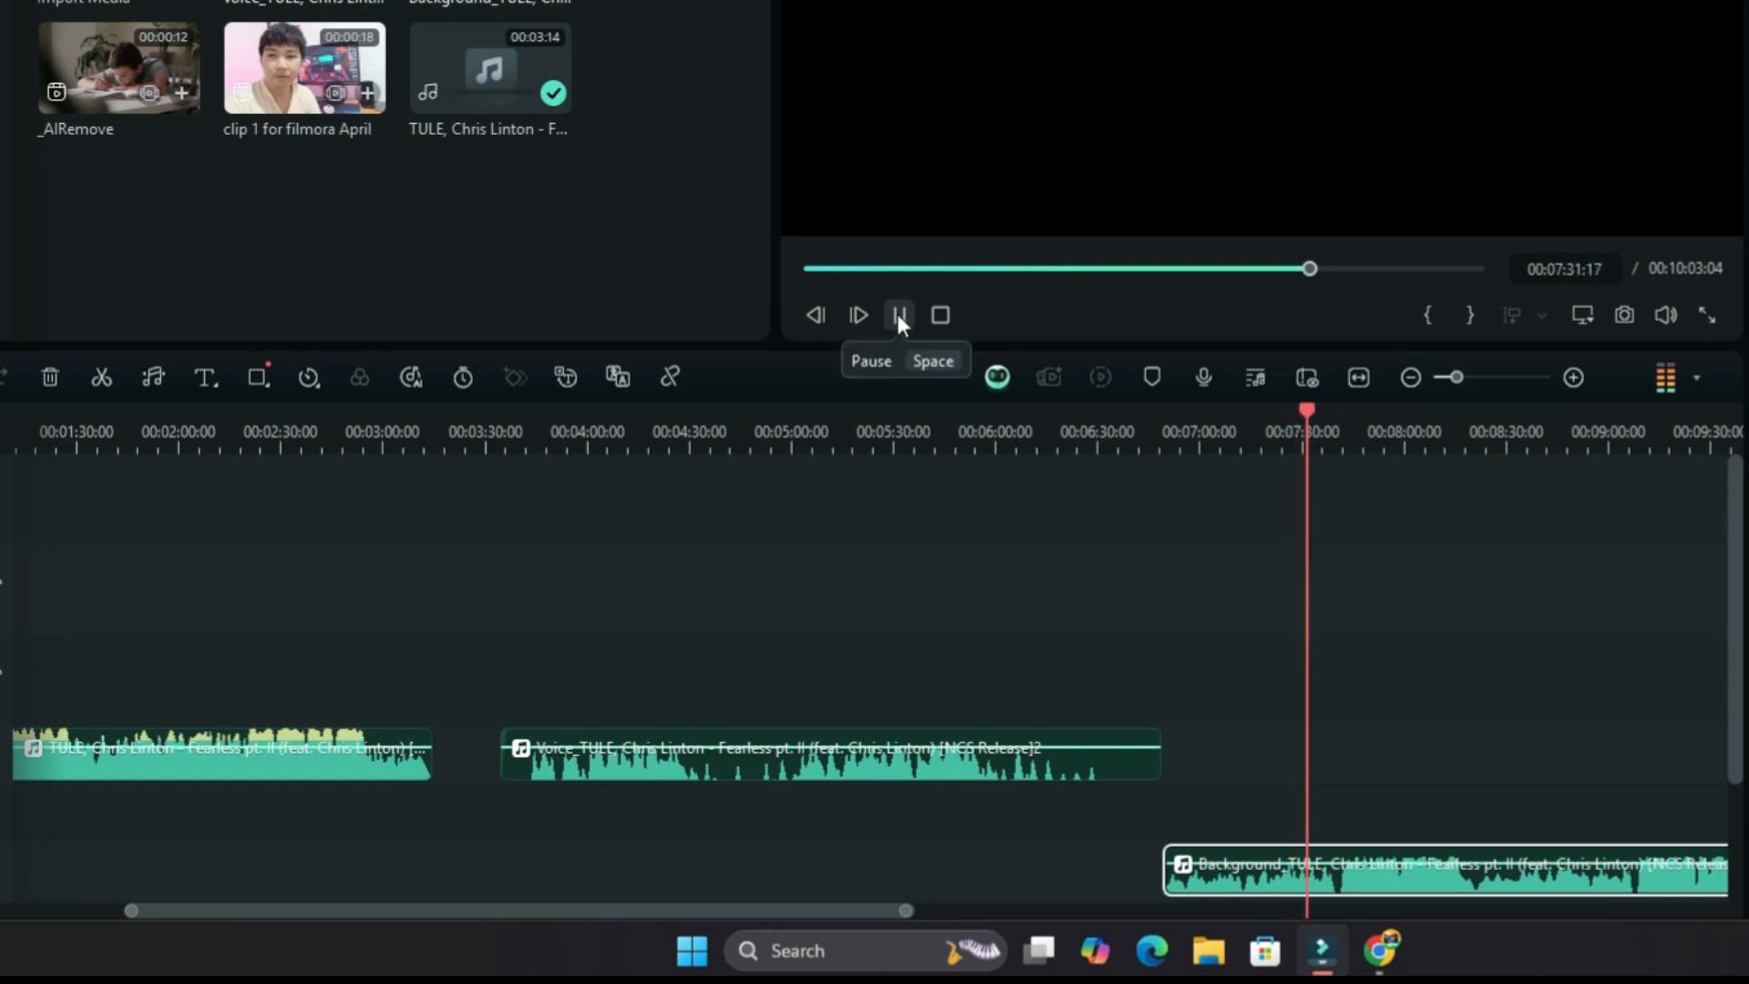
left_click(898, 315)
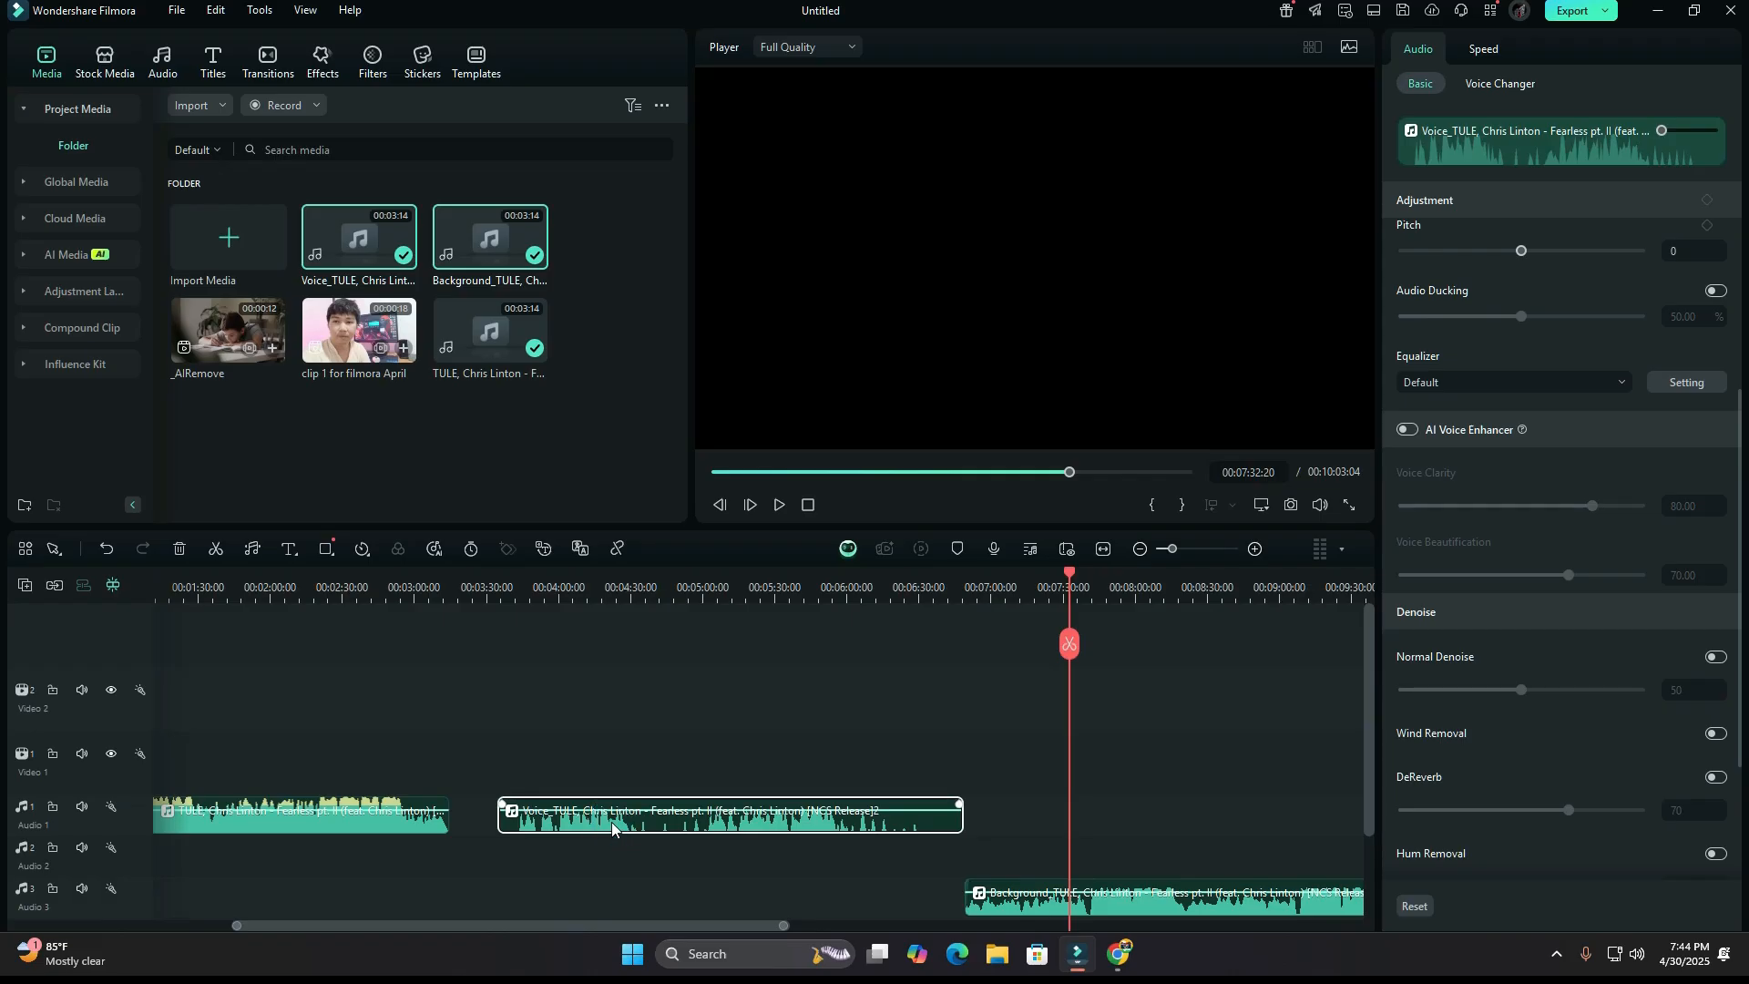
Ripple delete the original song together with its extracted voice and background clips from the timeline.
left_click(333, 770)
right_click(274, 758)
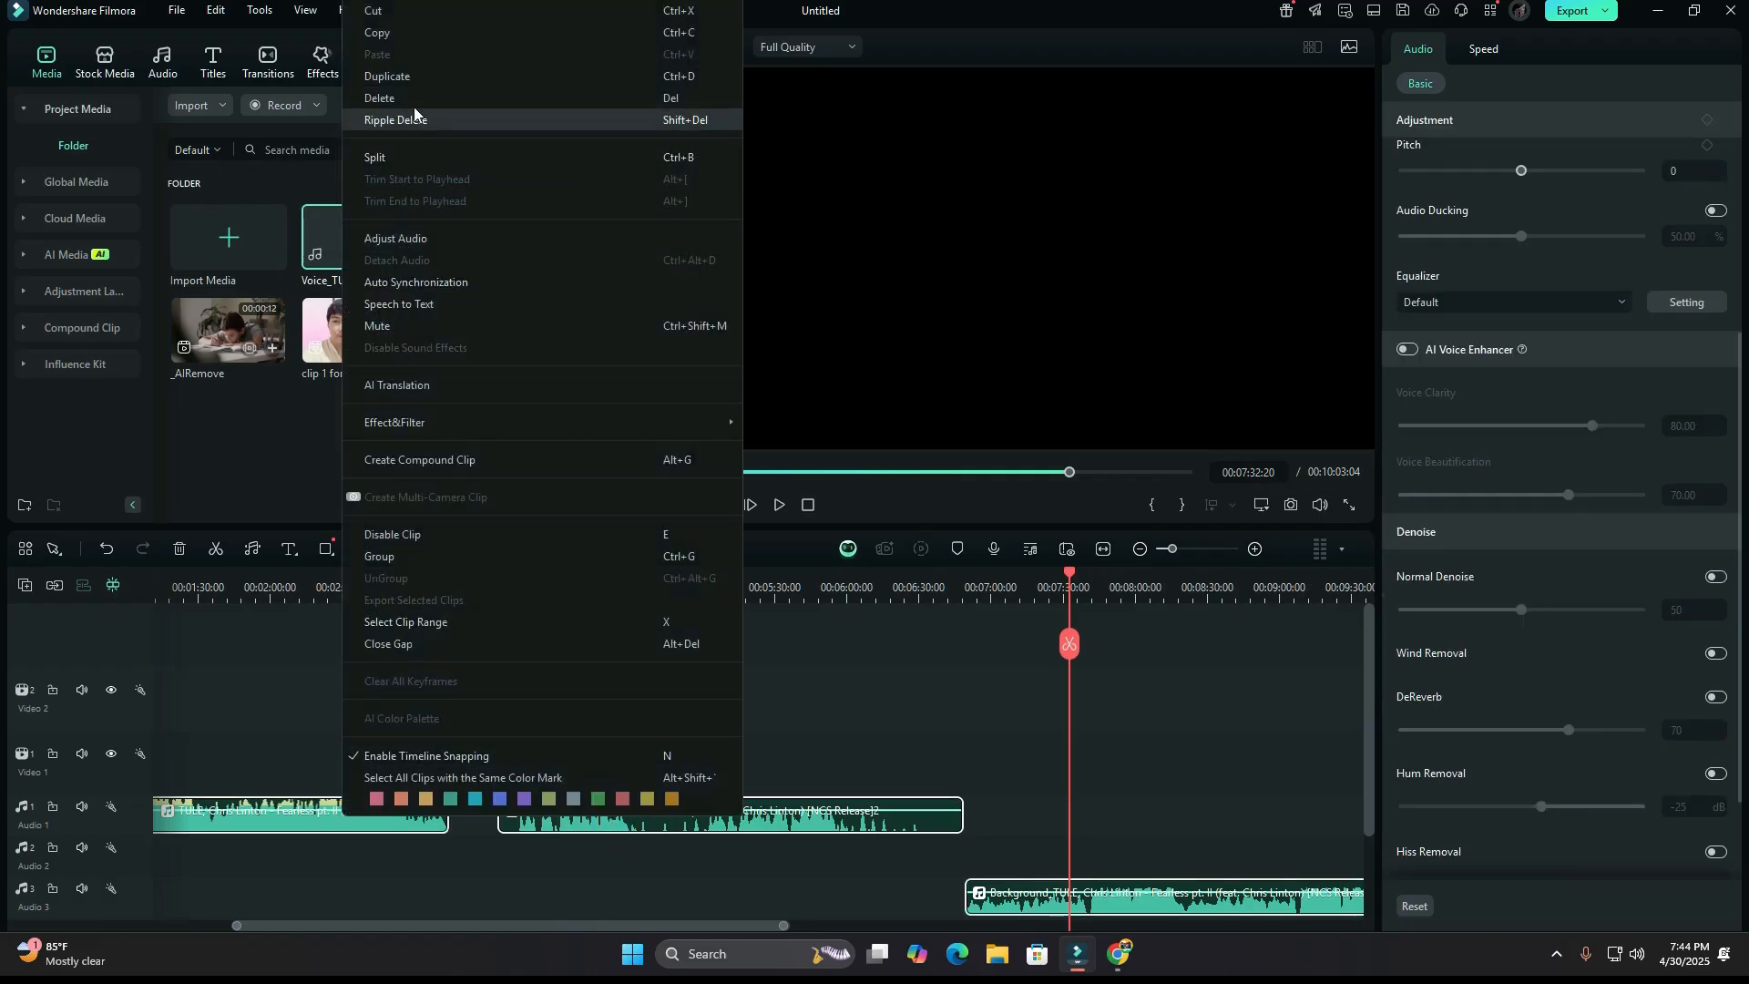
left_click(414, 118)
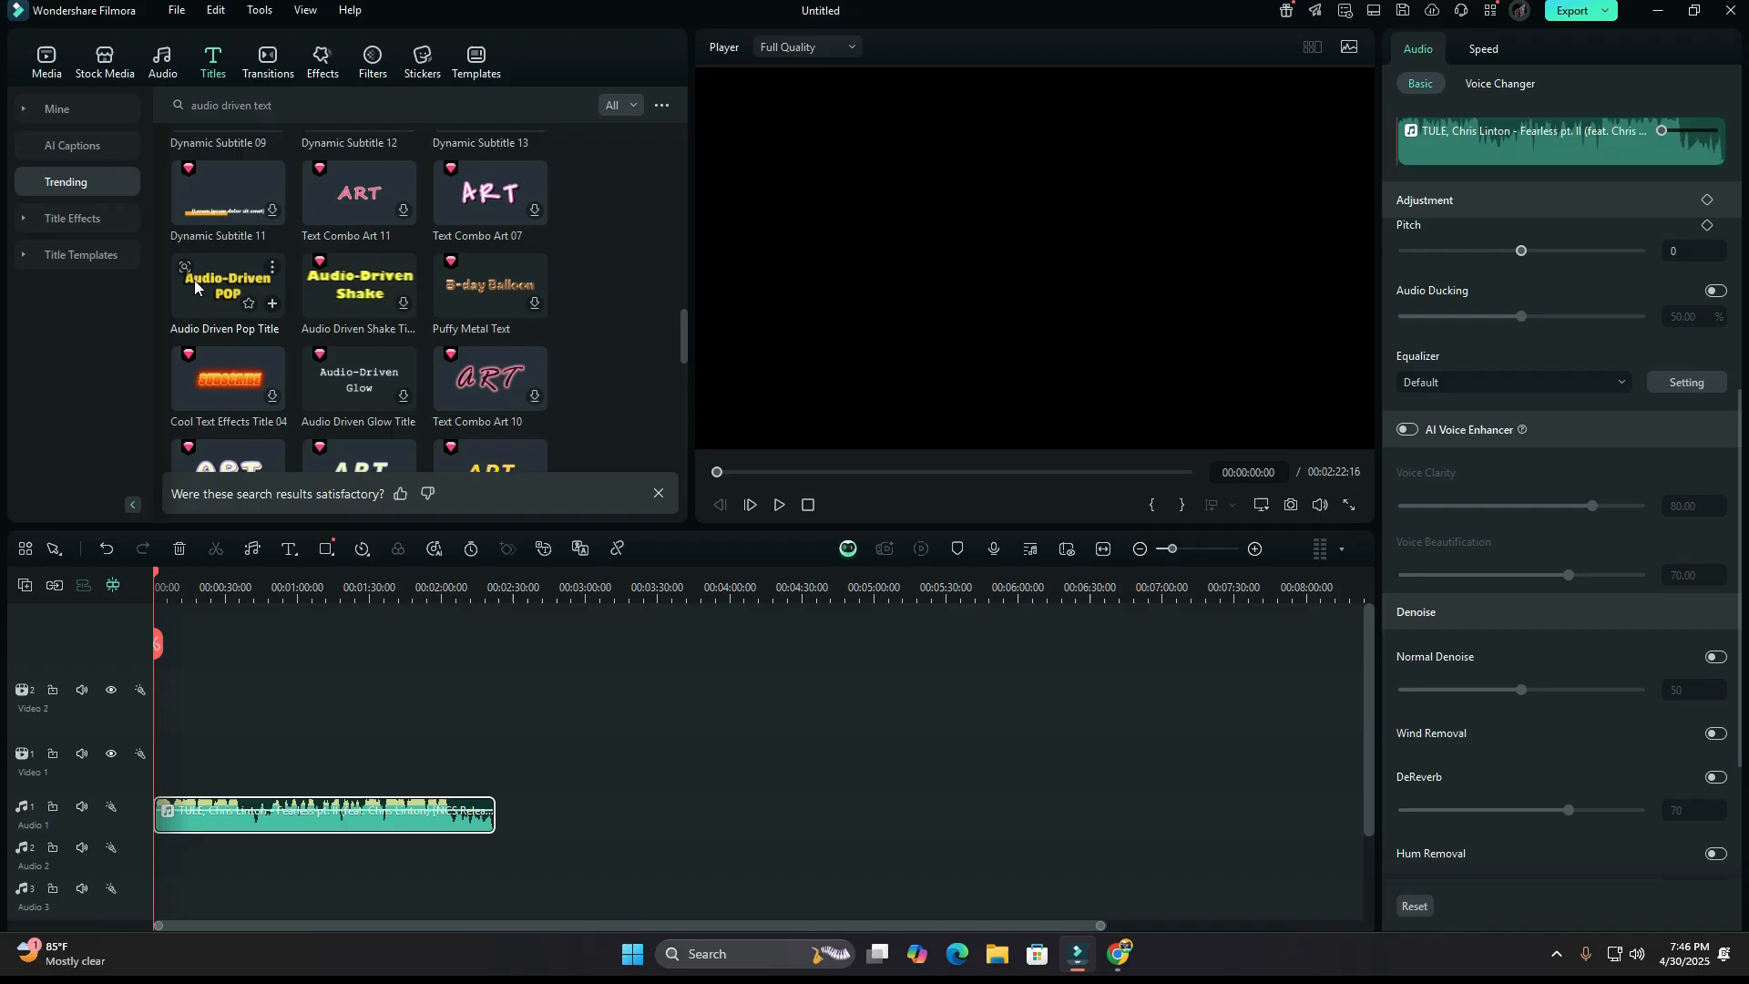
Add the Audio Driven Pop Title above the music at the start of the timeline and dismiss the rhythm tip.
left_click_drag(355, 518, 401, 983)
left_click_drag(219, 598, 157, 757)
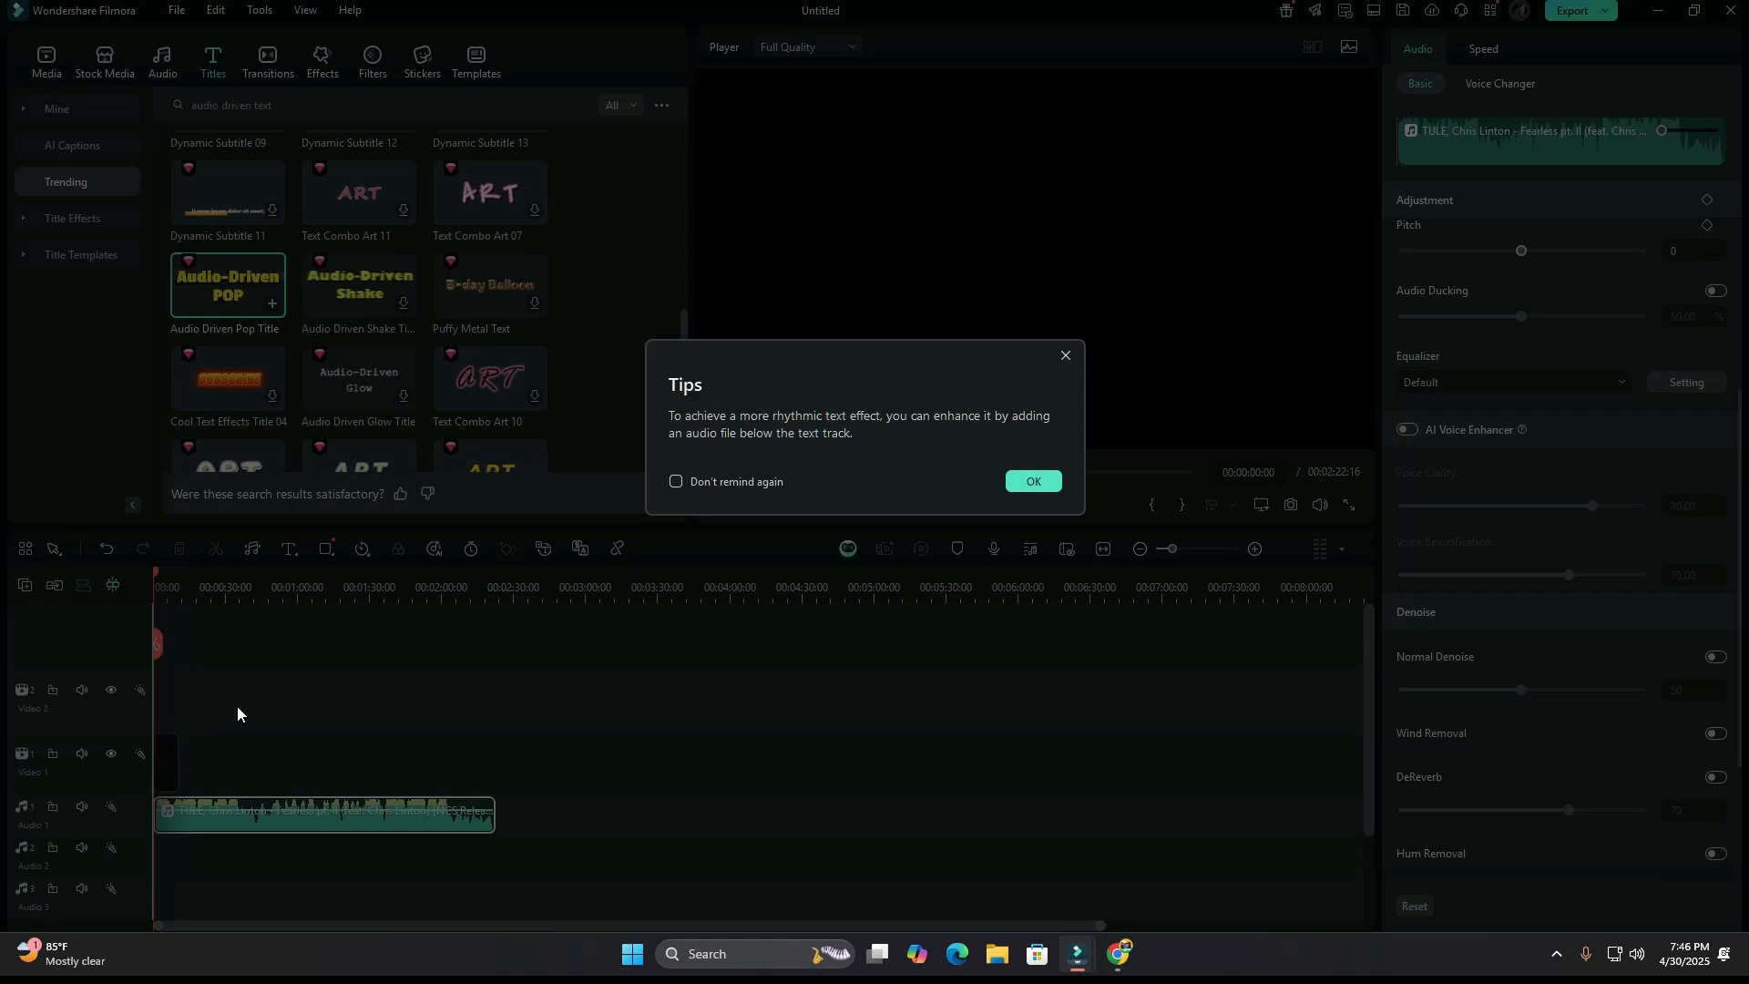
left_click(1034, 480)
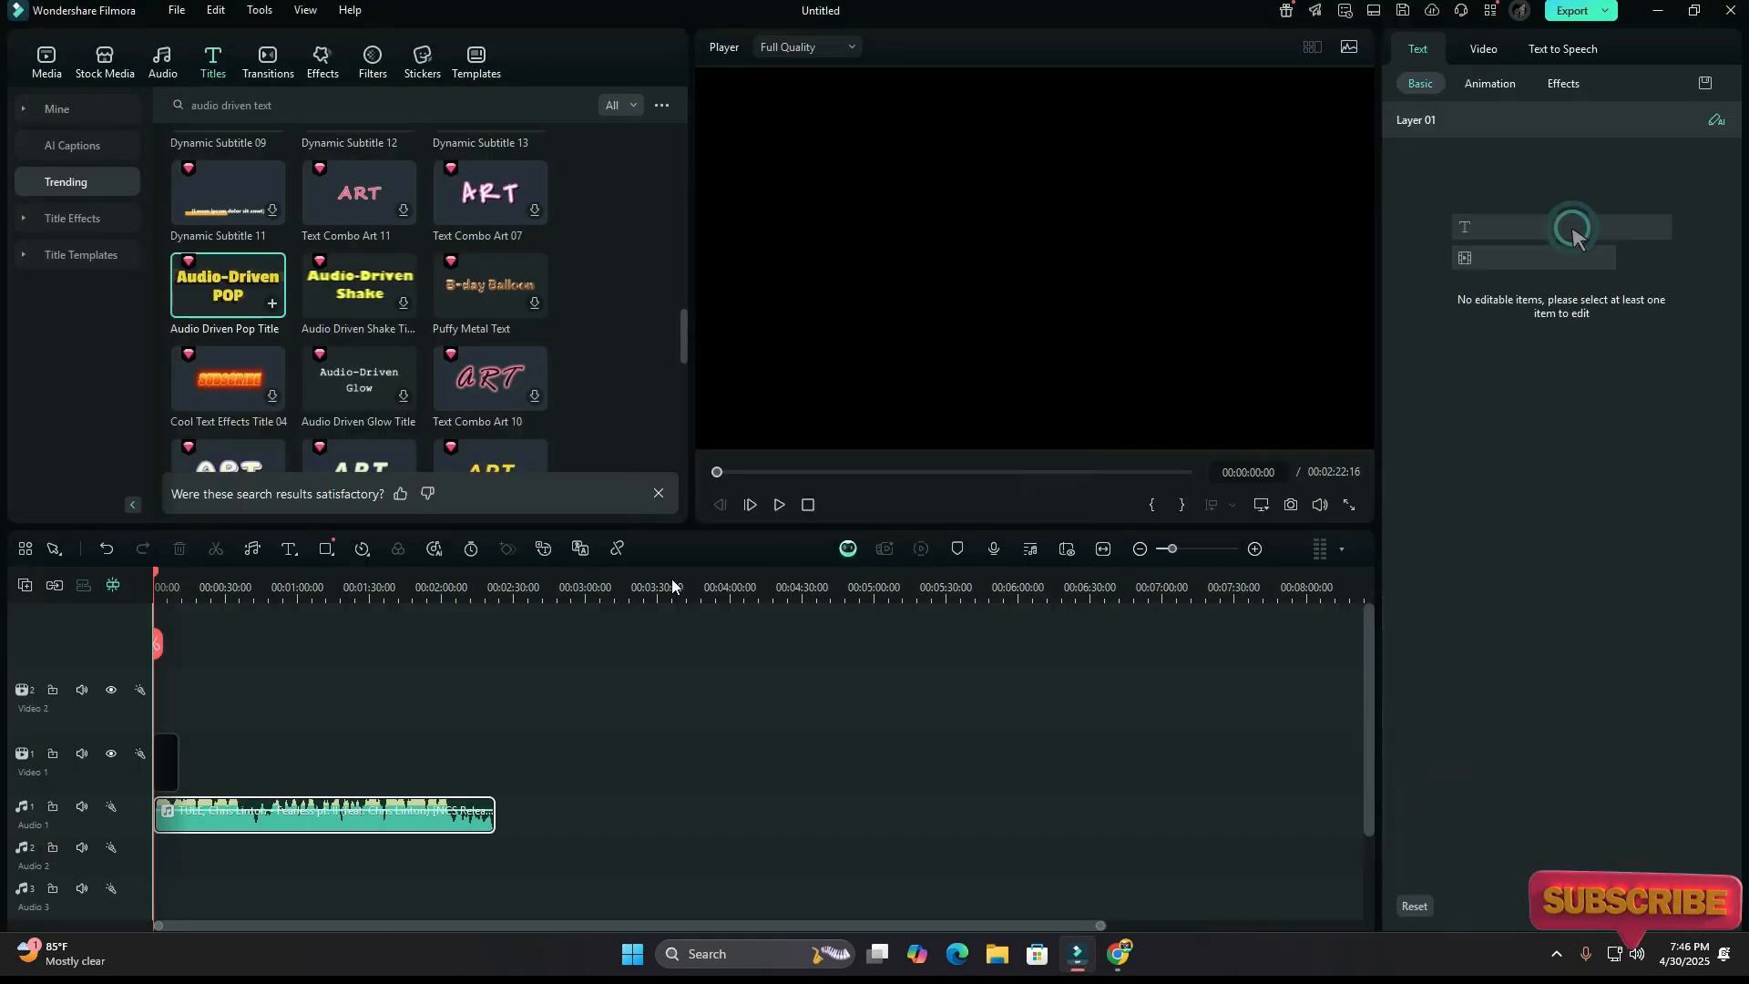
Replace the title's text with "fearless" and apply an orange text preset with a red glow.
left_click(1476, 186)
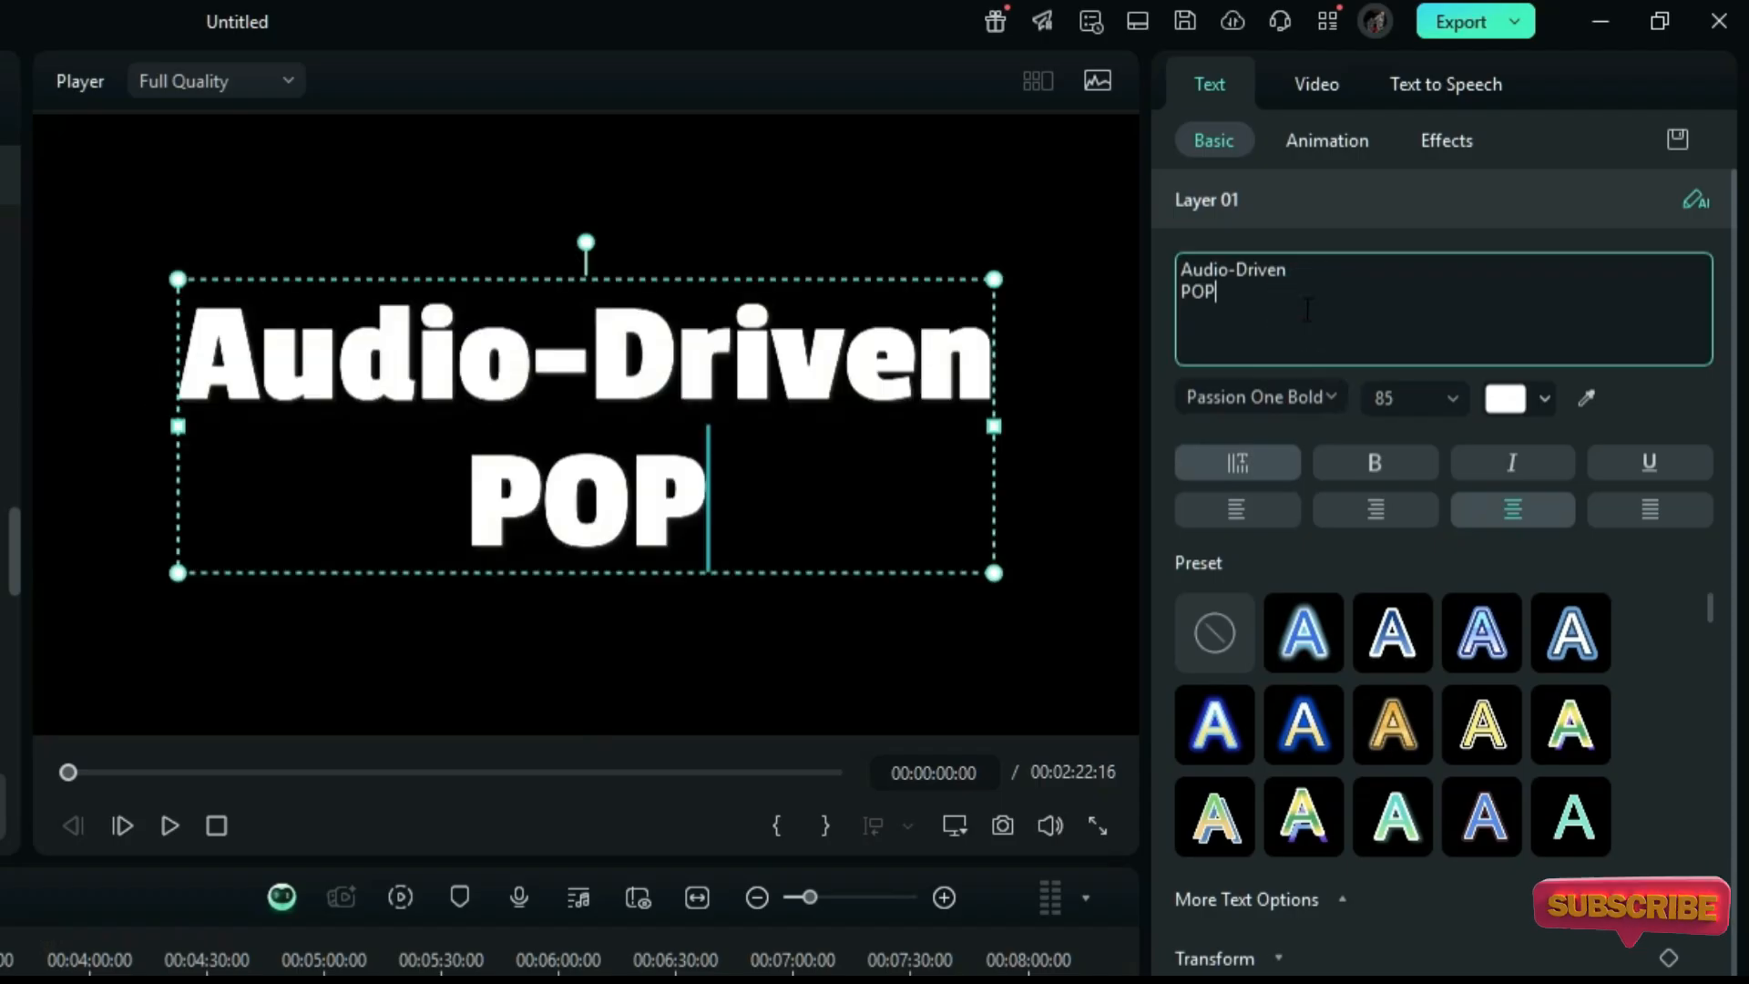
key("BackSpace")
key("BackSpace")
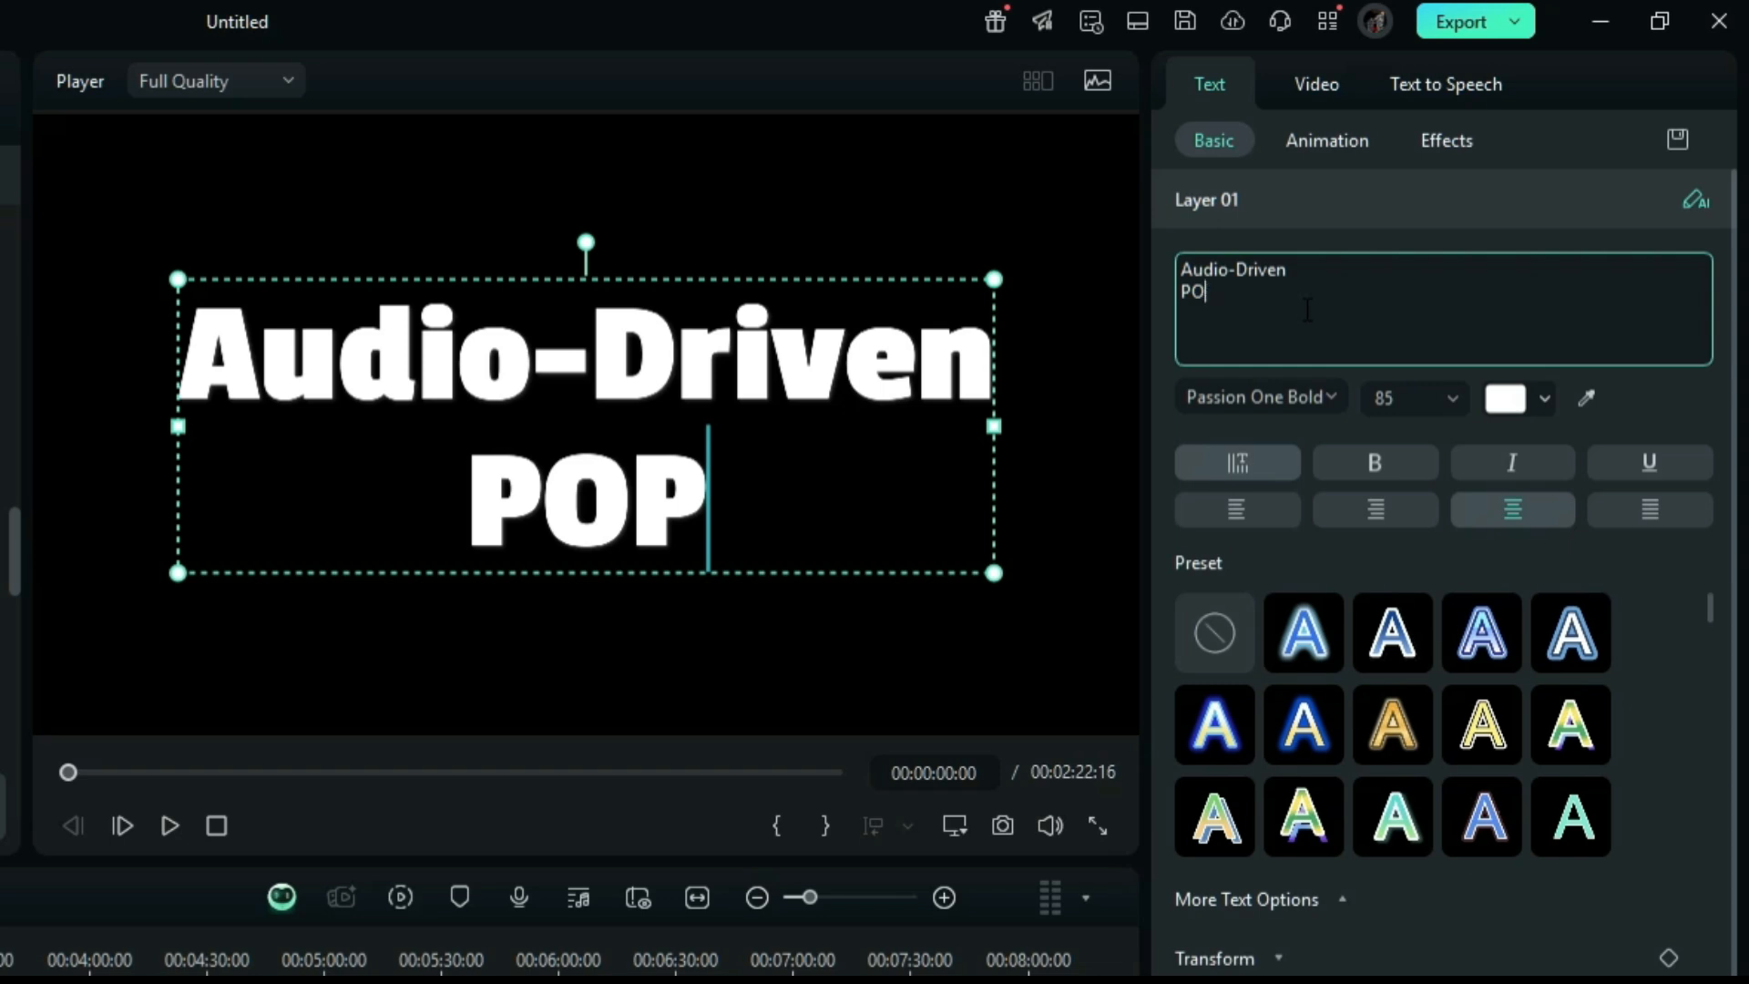
key("BackSpace")
key("BackSpace")
key("BackSpace")
key("BackSpace")
key("BackSpace")
key("BackSpace")
key("BackSpace")
key("BackSpace")
key("BackSpace")
key("BackSpace")
key("BackSpace")
key("BackSpace")
key("BackSpace")
key("BackSpace")
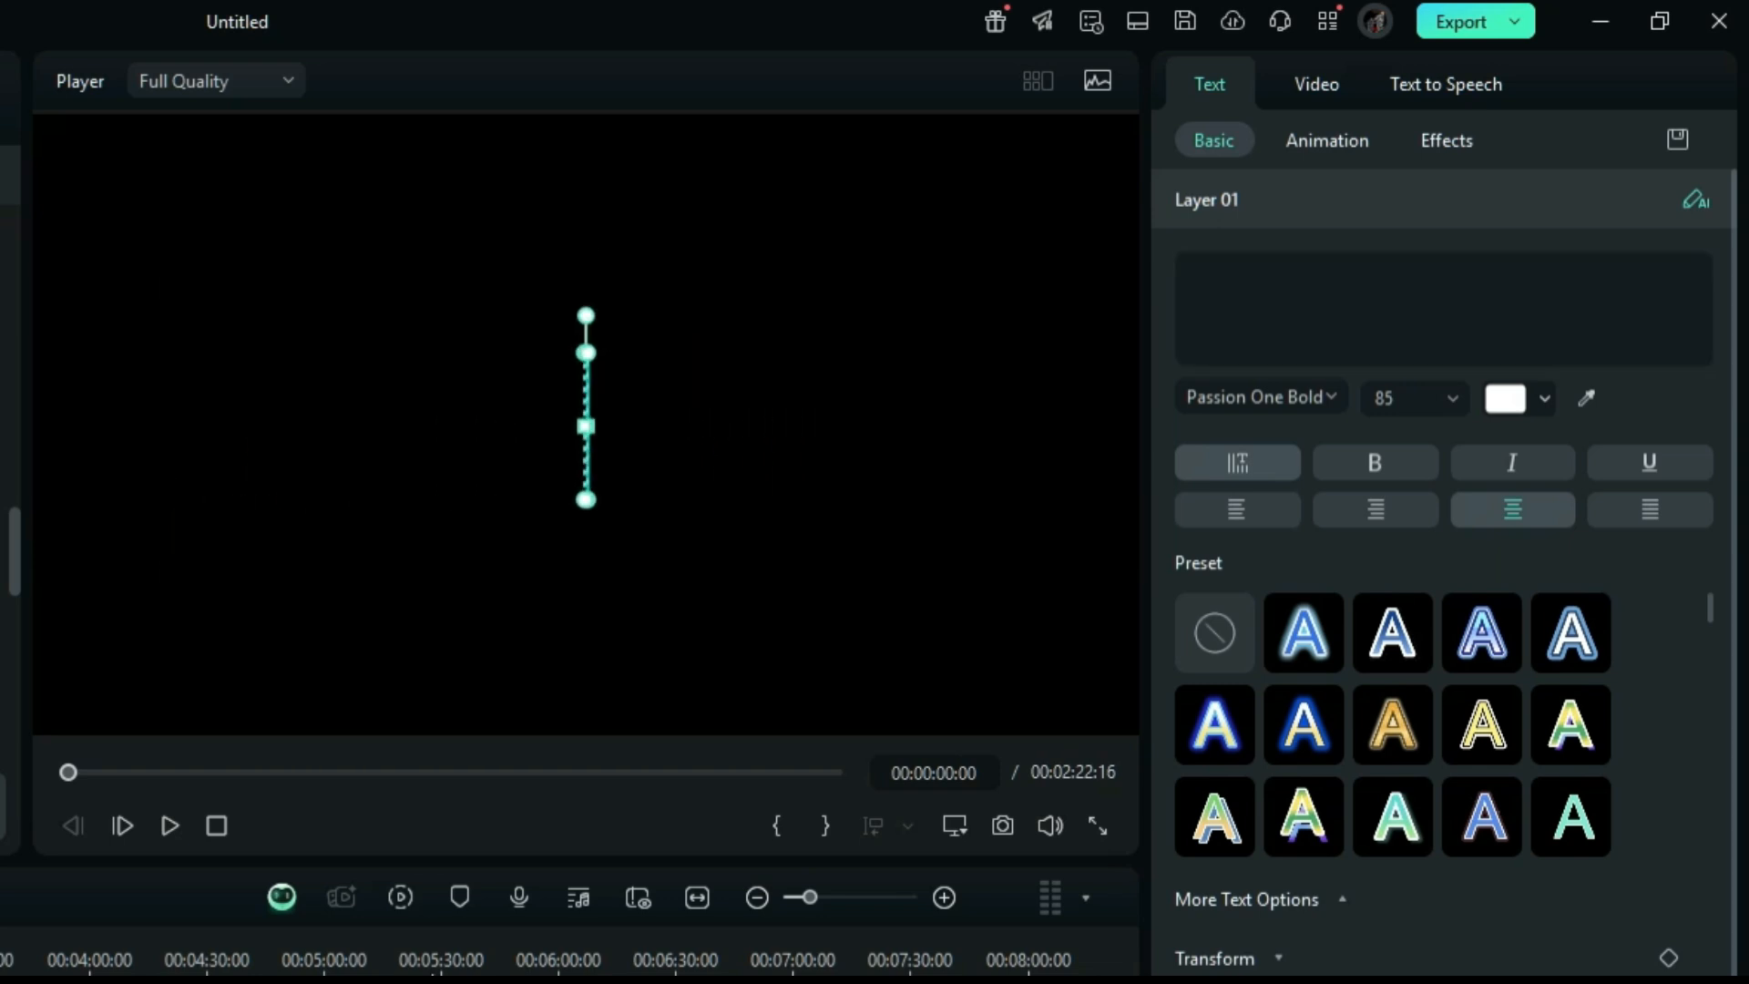
key("alt+Tab")
type("fe")
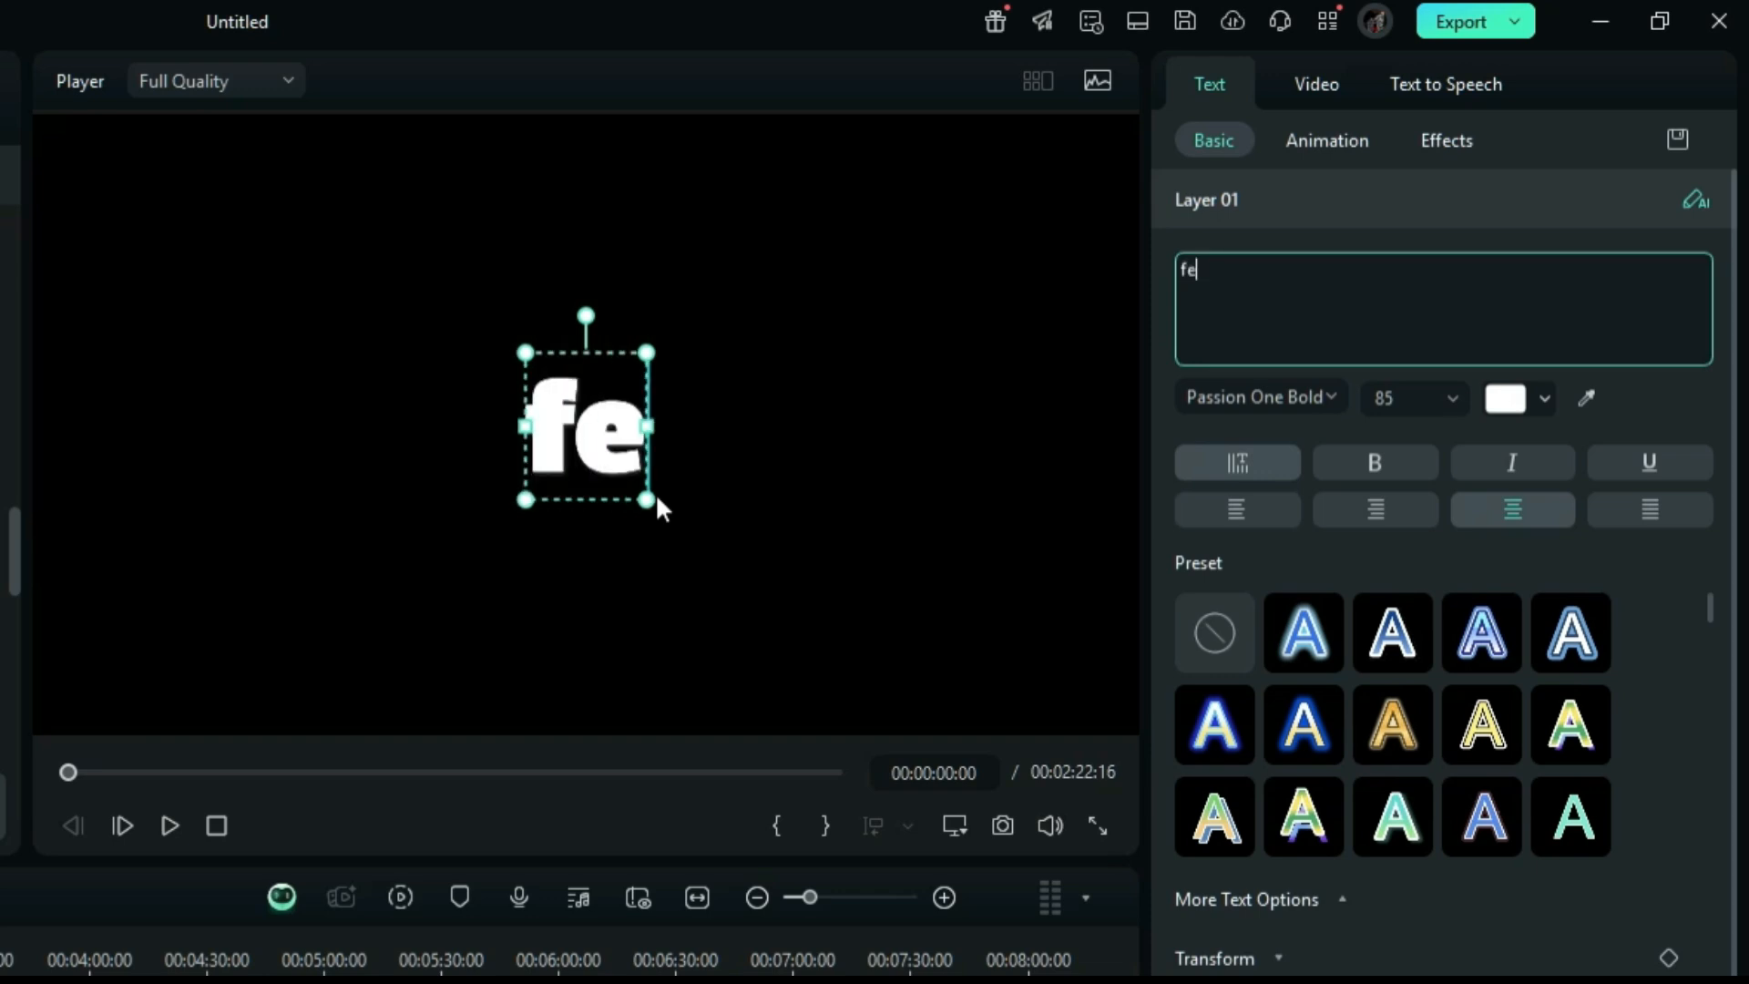
type("arless")
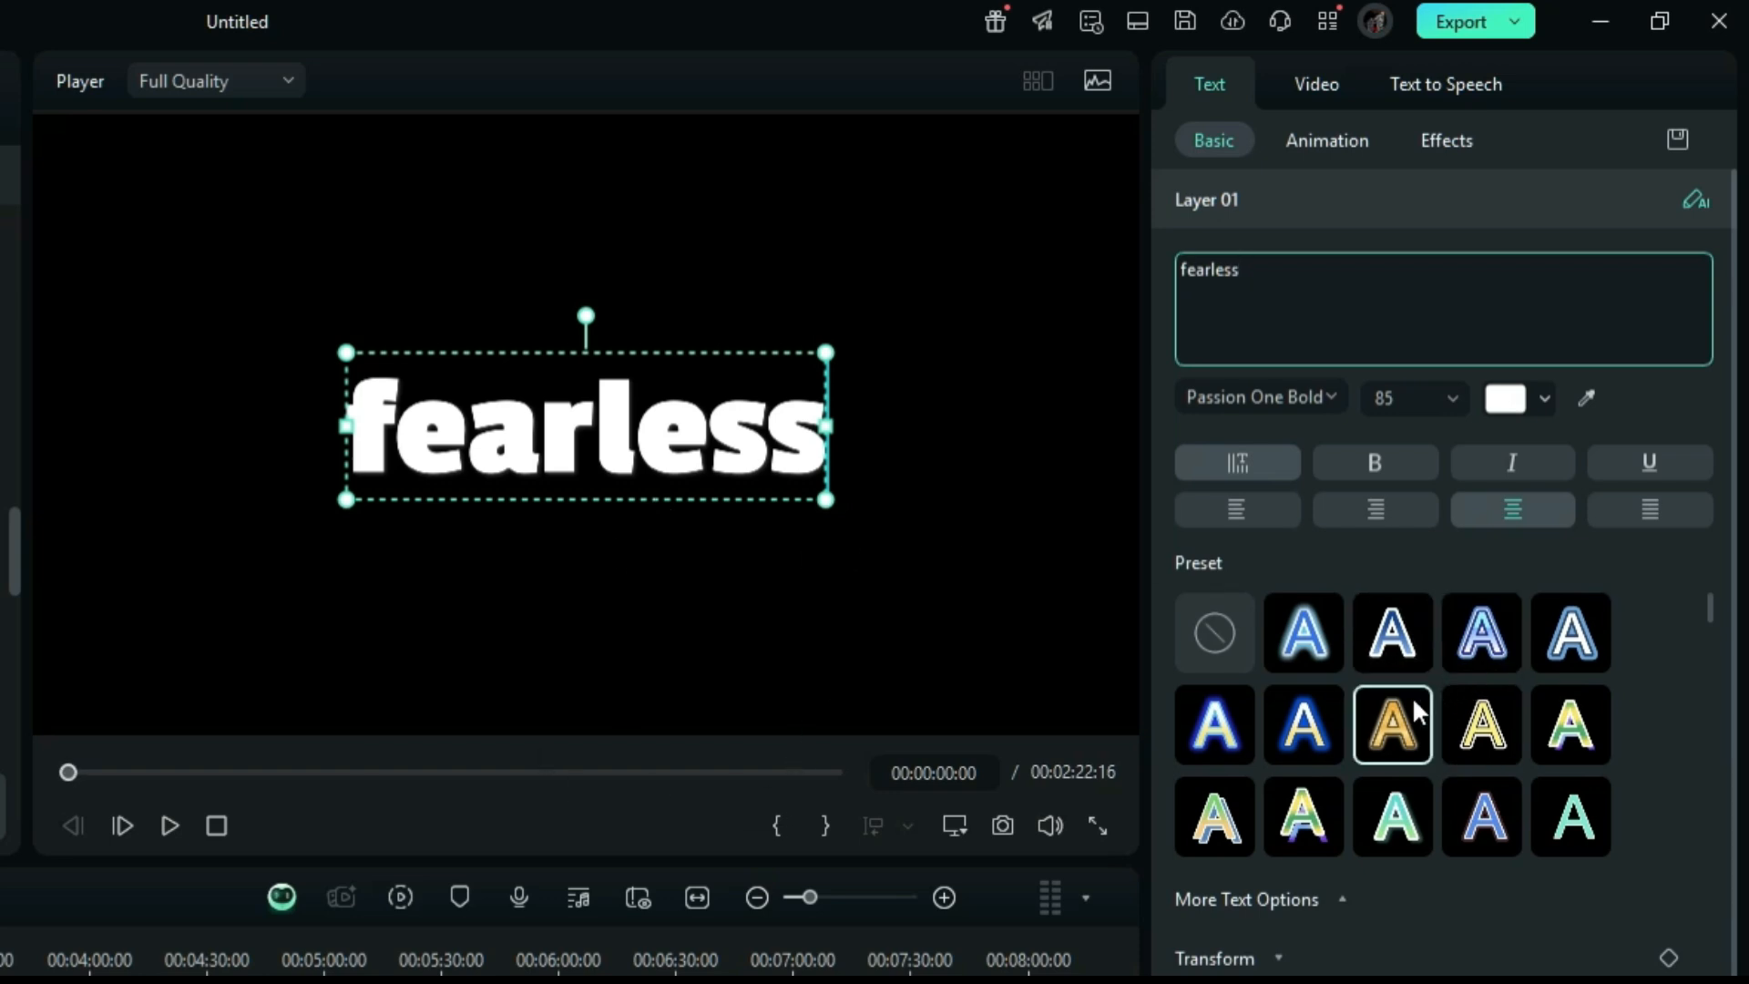
scroll(1448, 752, "down", 3)
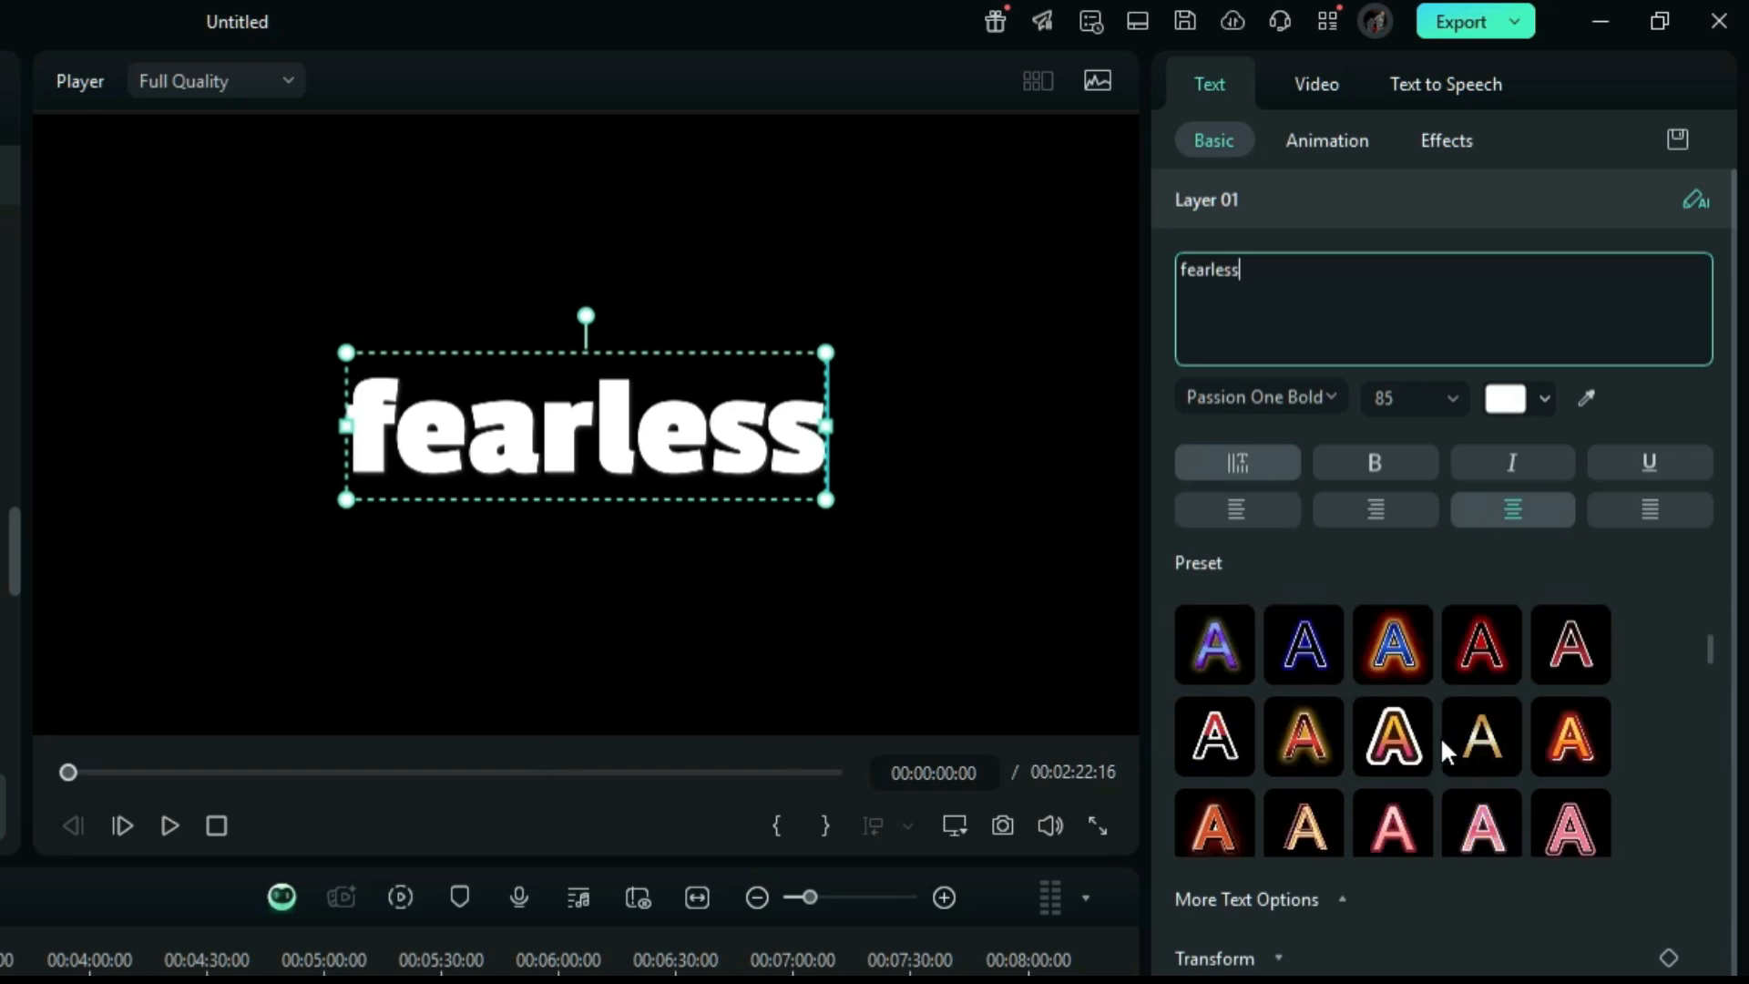
left_click(1214, 824)
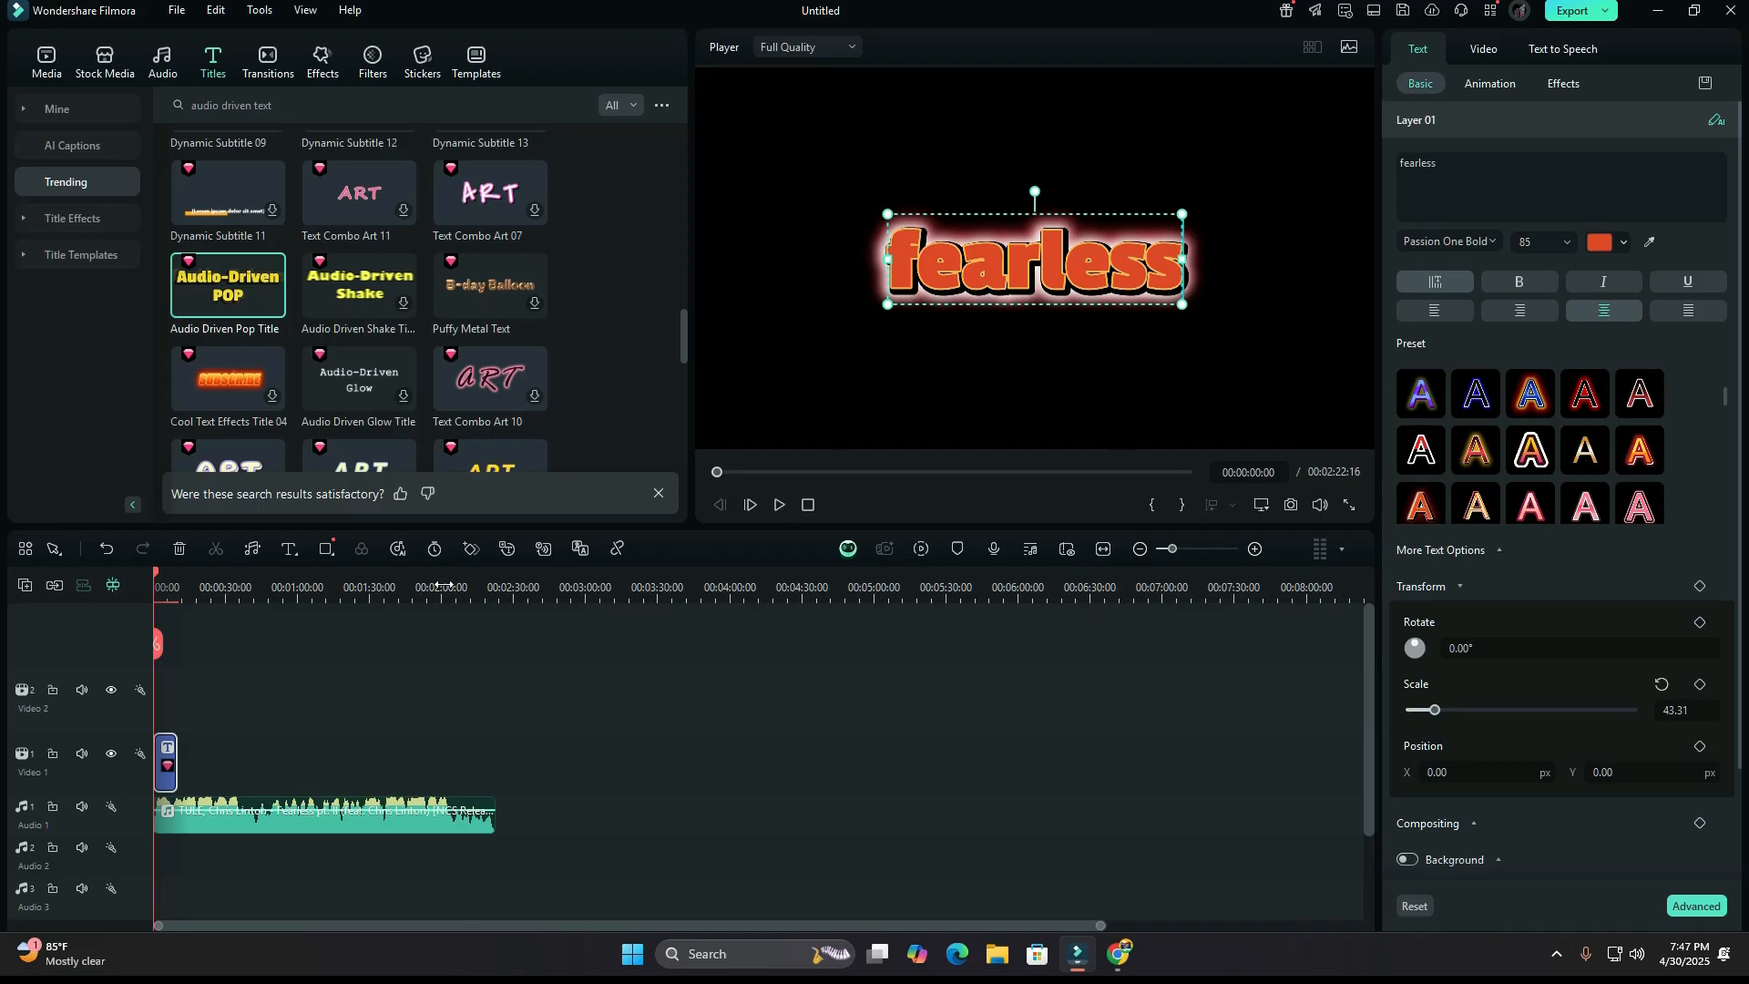
Paste a copy of the "fearless" title right after it at 00:00:10:06 and play both titles from the start.
right_click(167, 762)
left_click(224, 184)
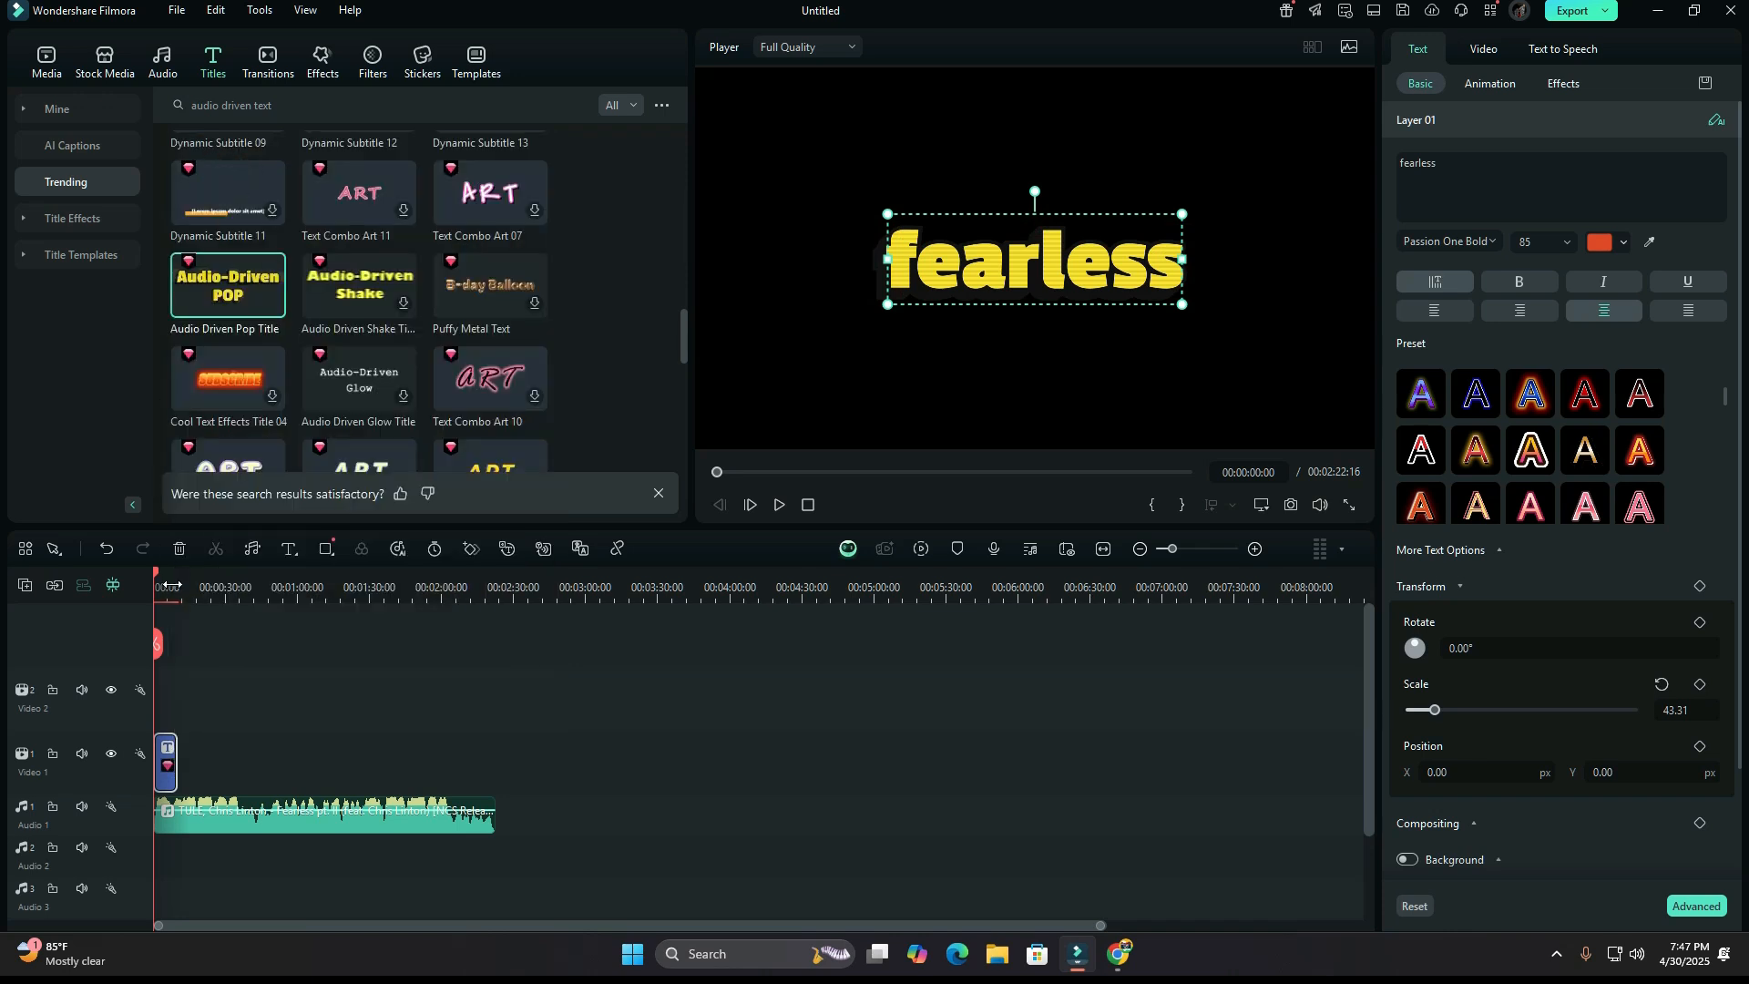
mouse_move(156, 581)
left_mouse_down()
mouse_move(195, 587)
mouse_move(178, 592)
left_mouse_up()
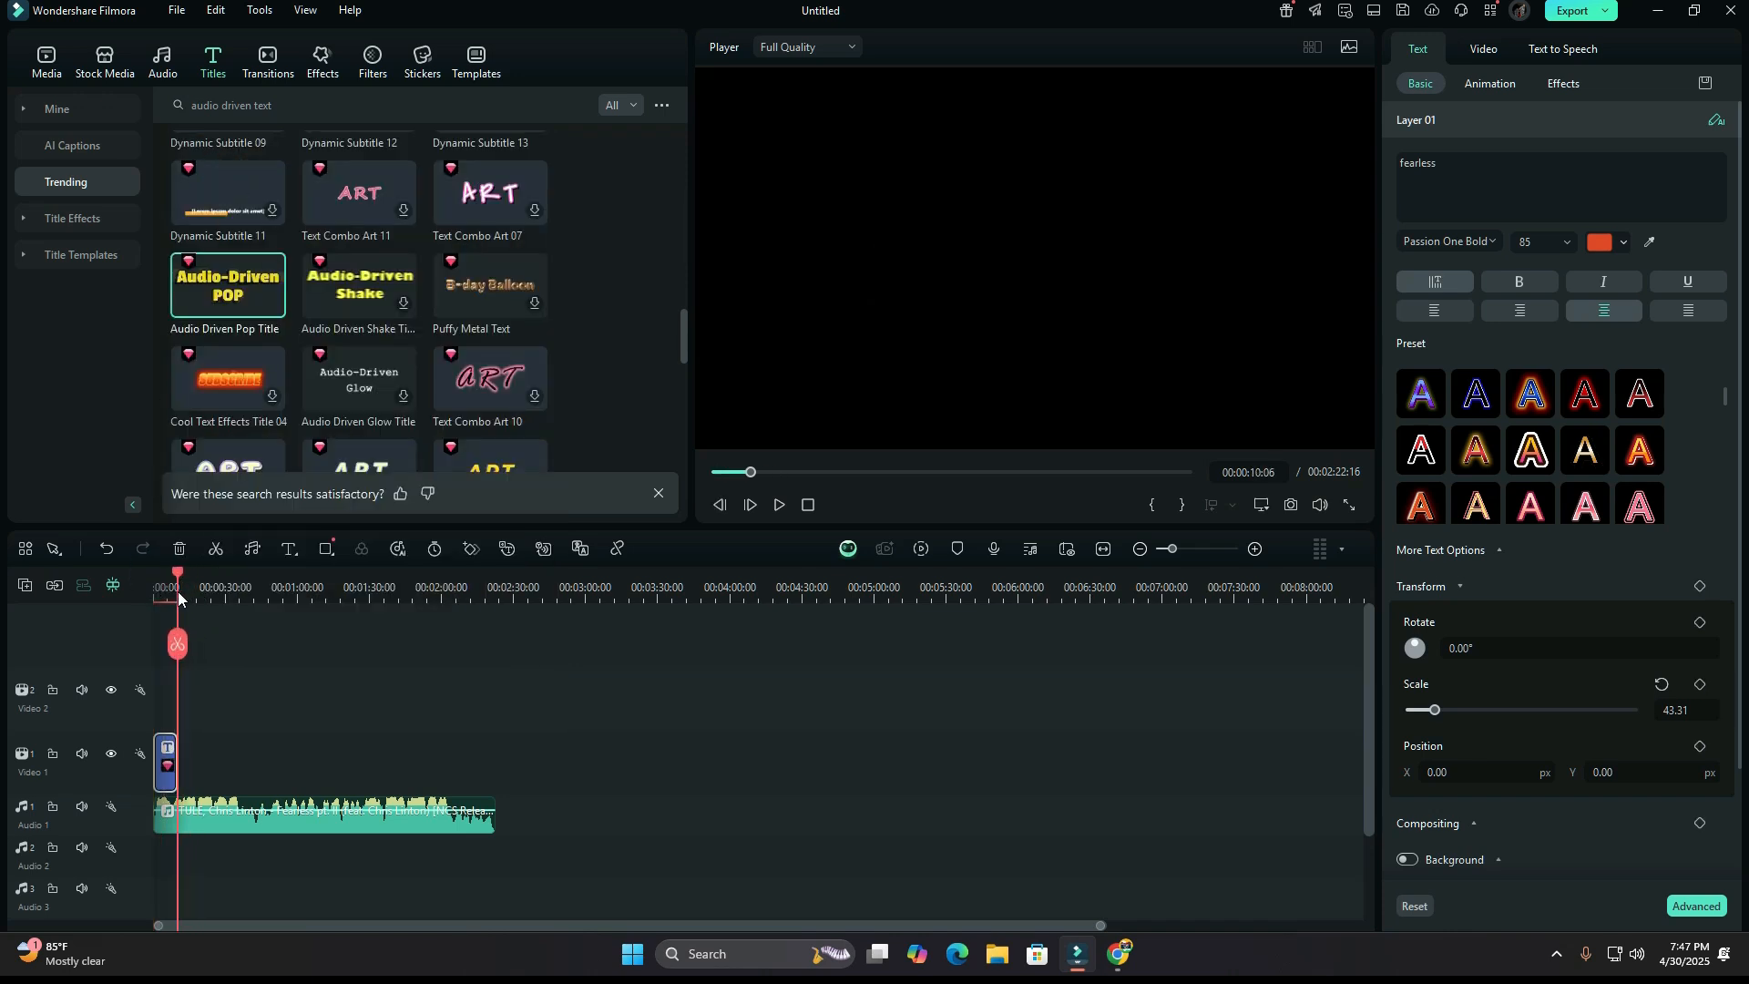
key("ctrl+v")
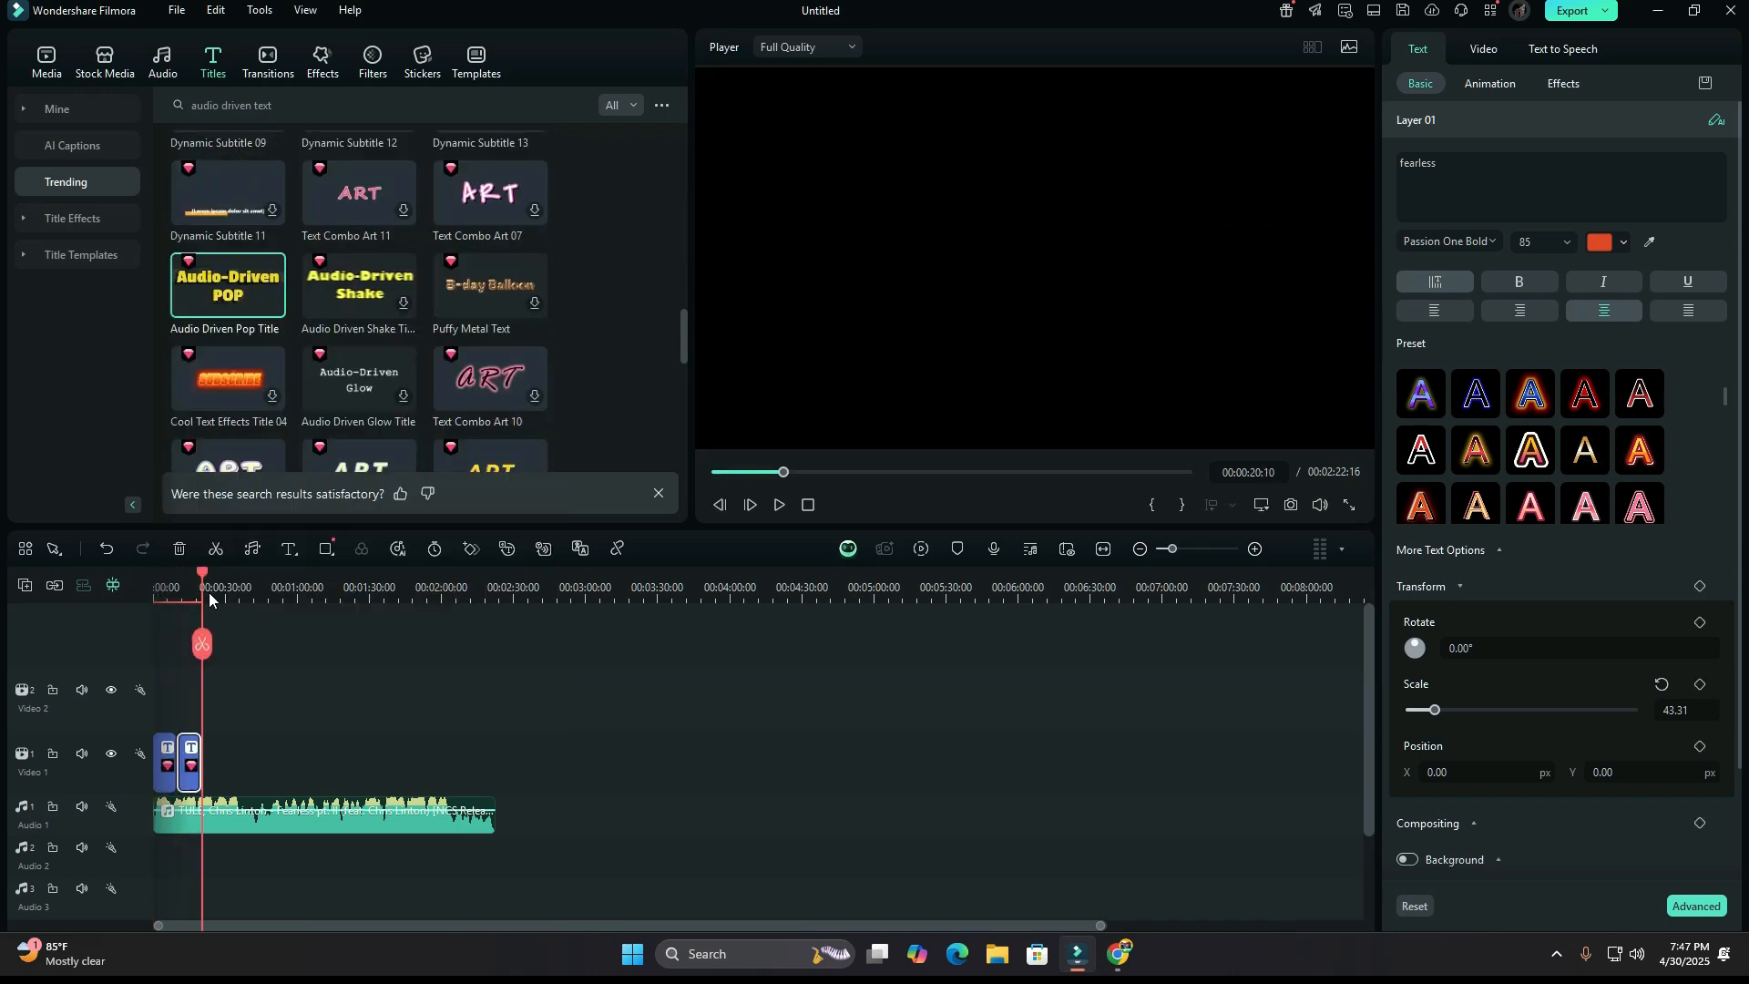
left_click_drag(205, 587, 155, 588)
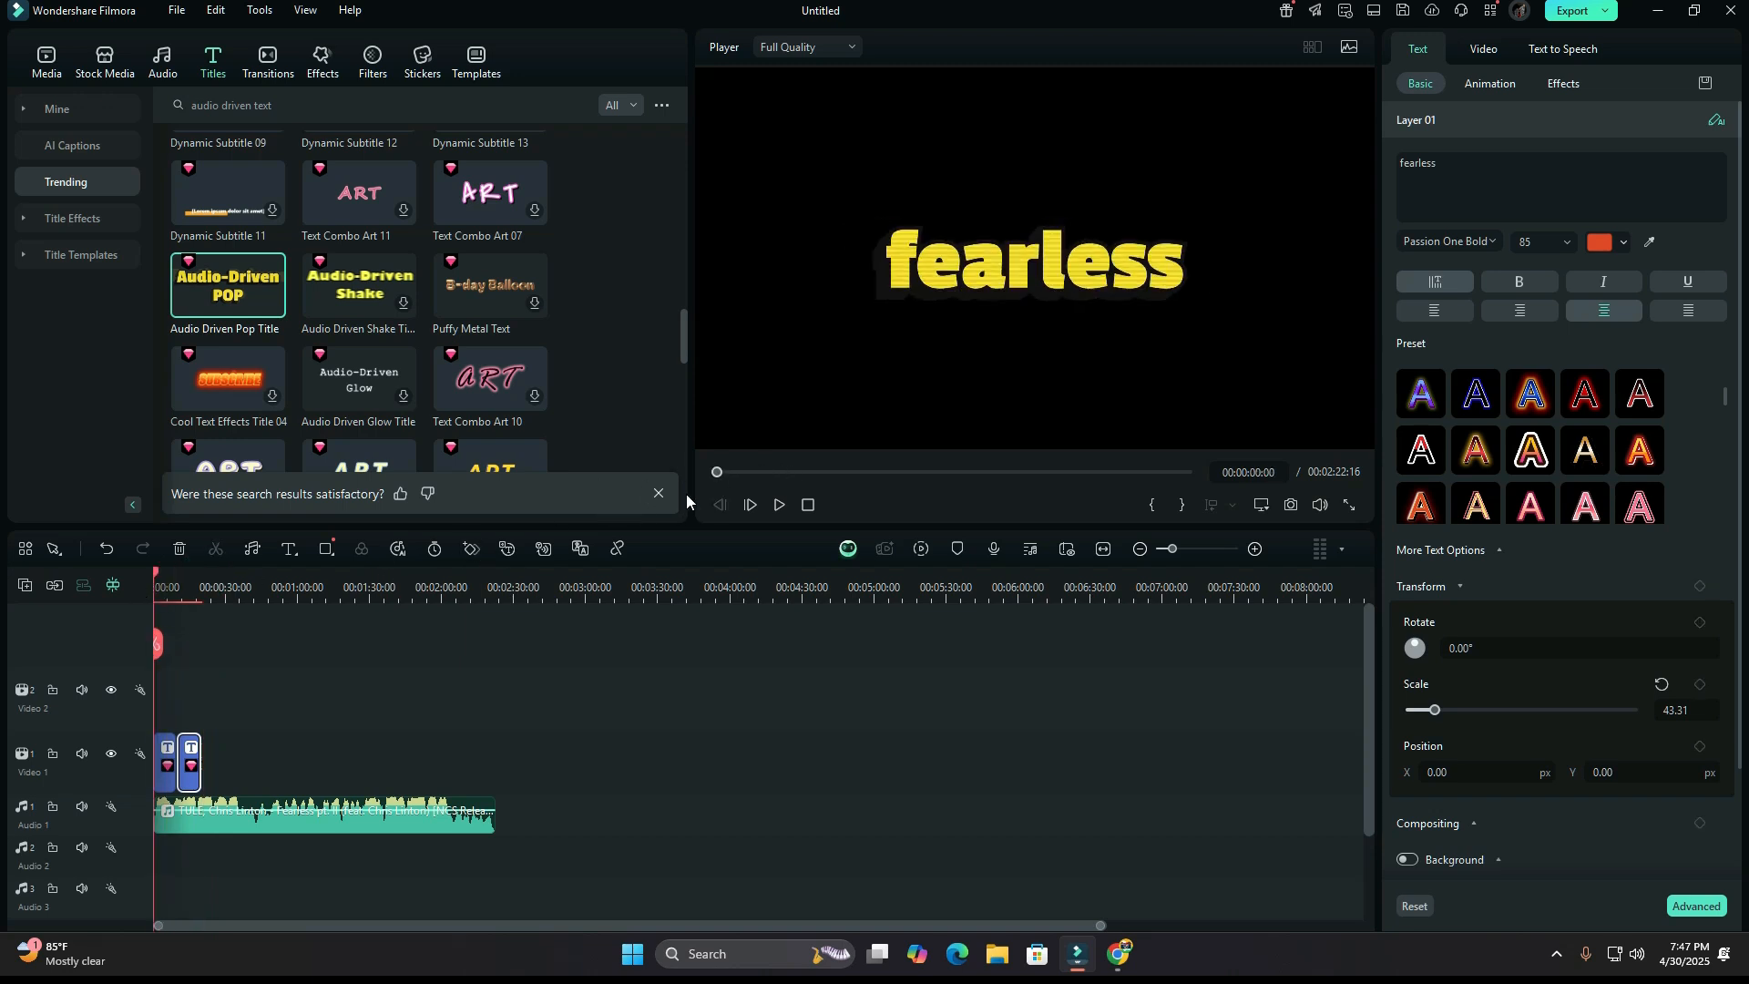
left_click(778, 505)
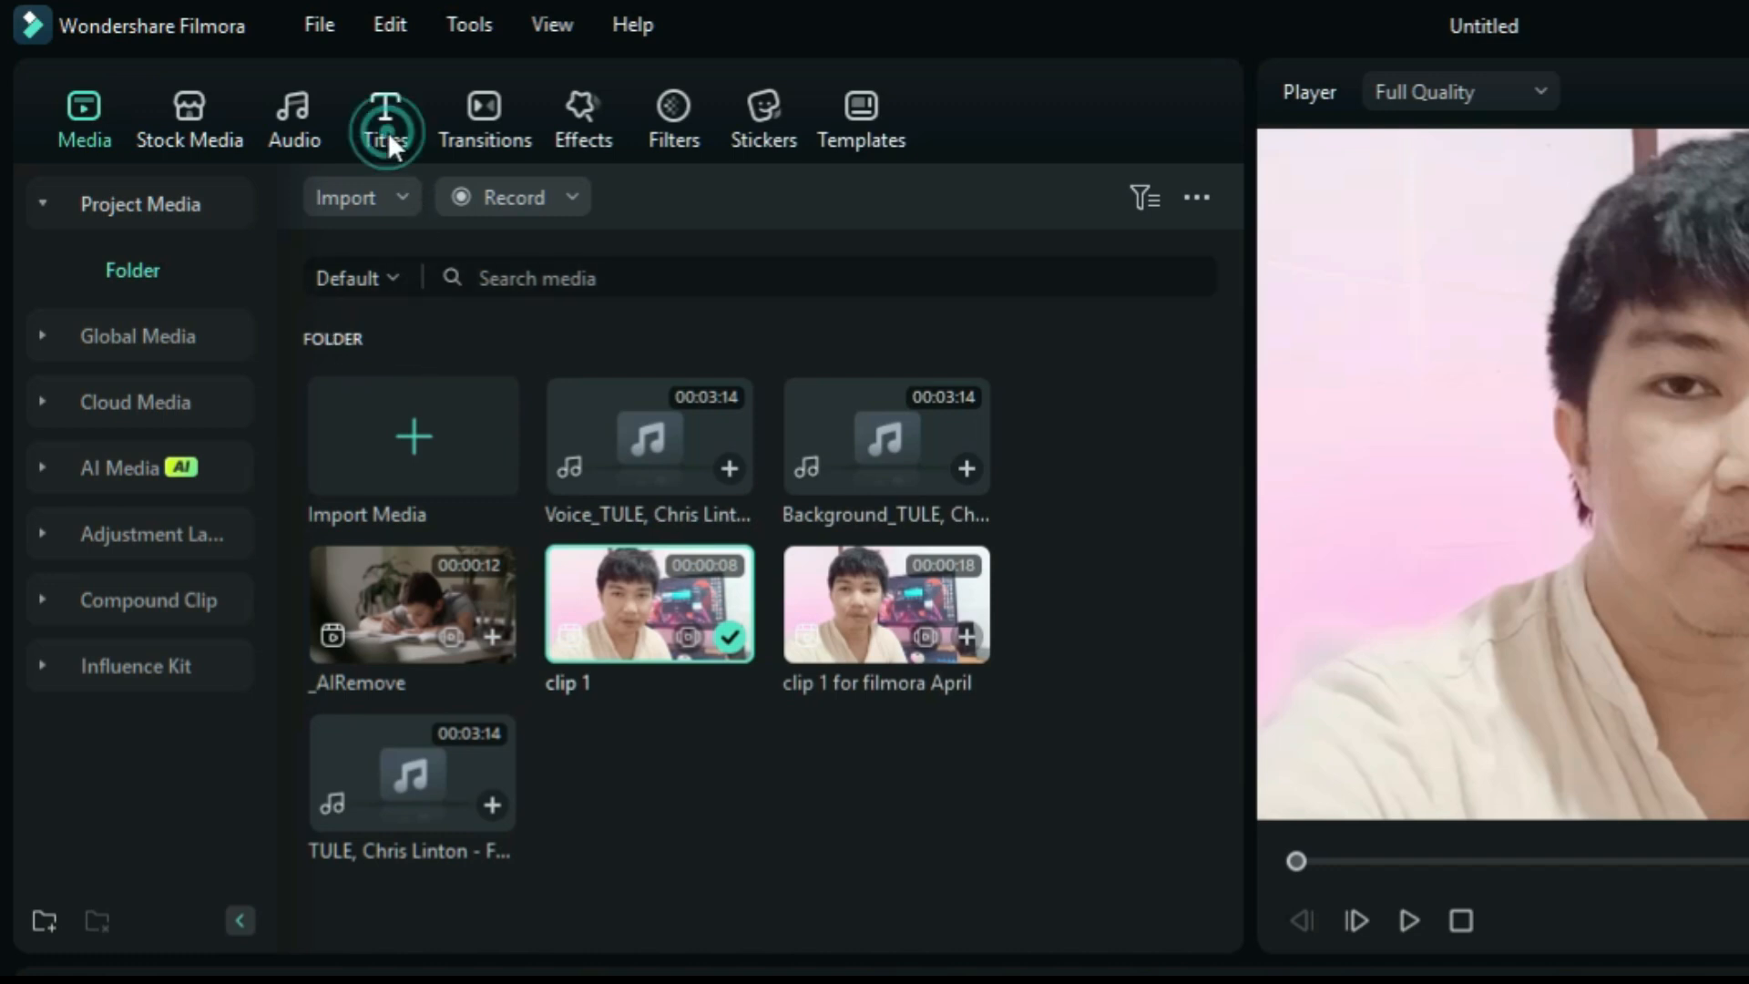
Generate auto-matched Dynamic Captions in English (US) without translation for the selected clip 1 and play the captioned clip.
left_click(386, 128)
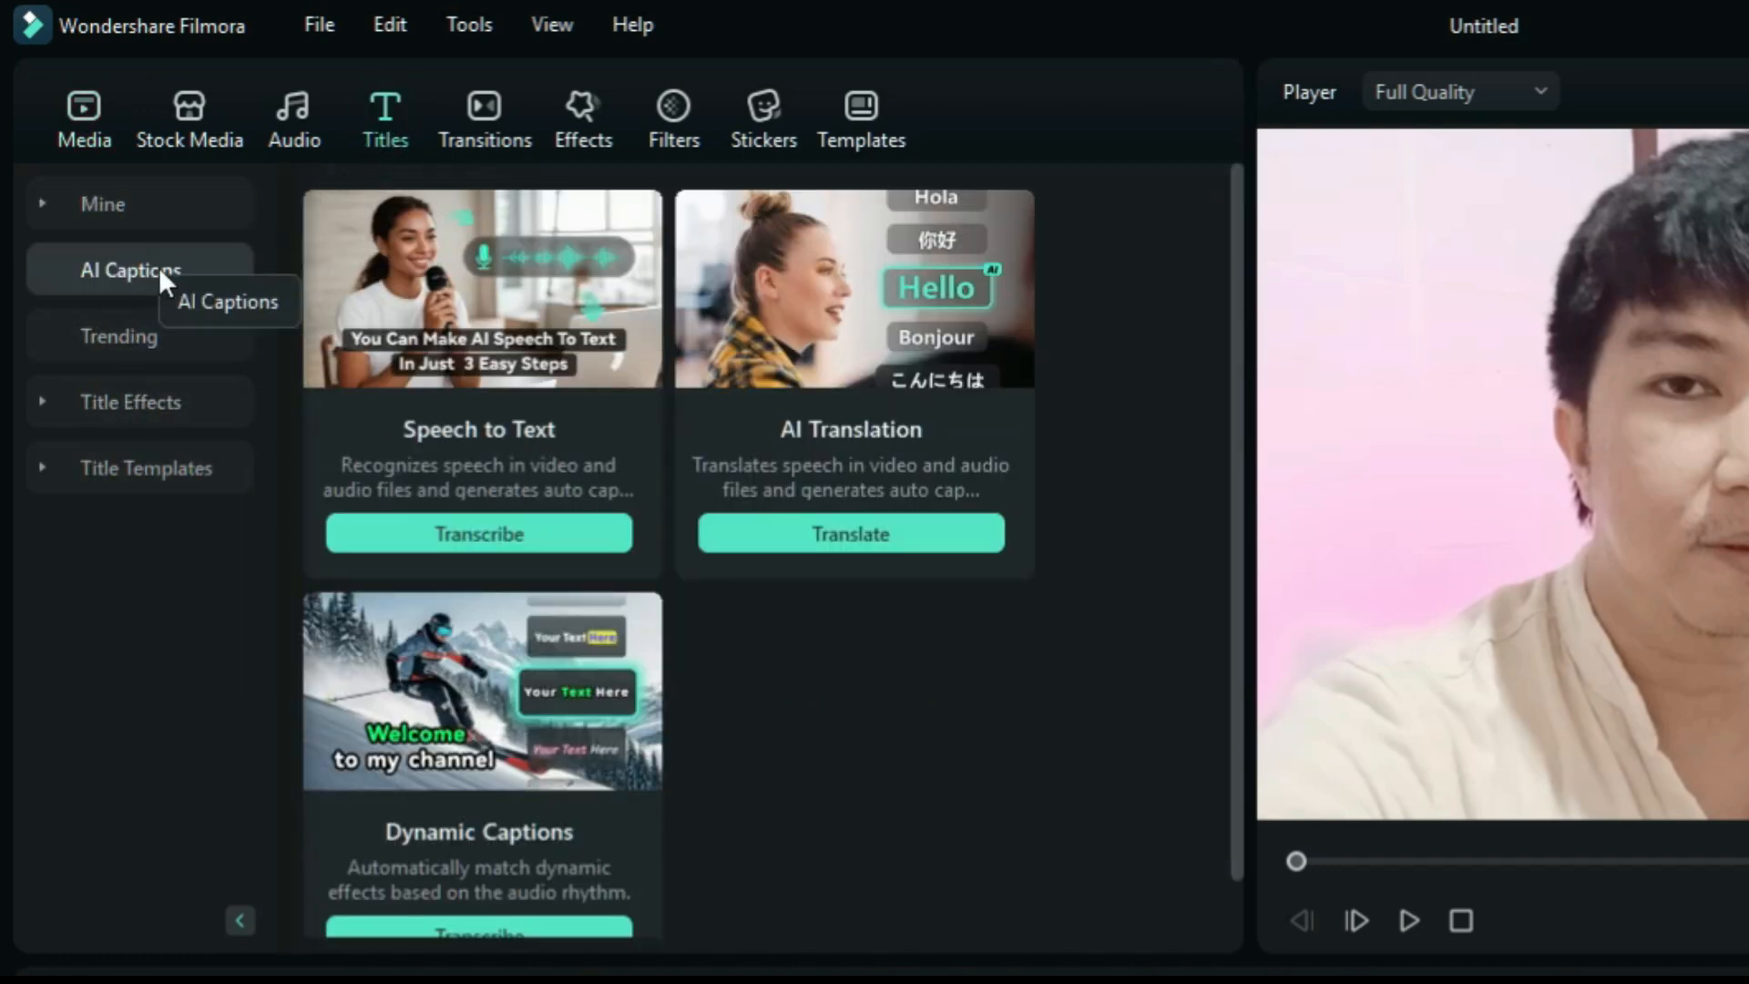
scroll(605, 784, "down", 1)
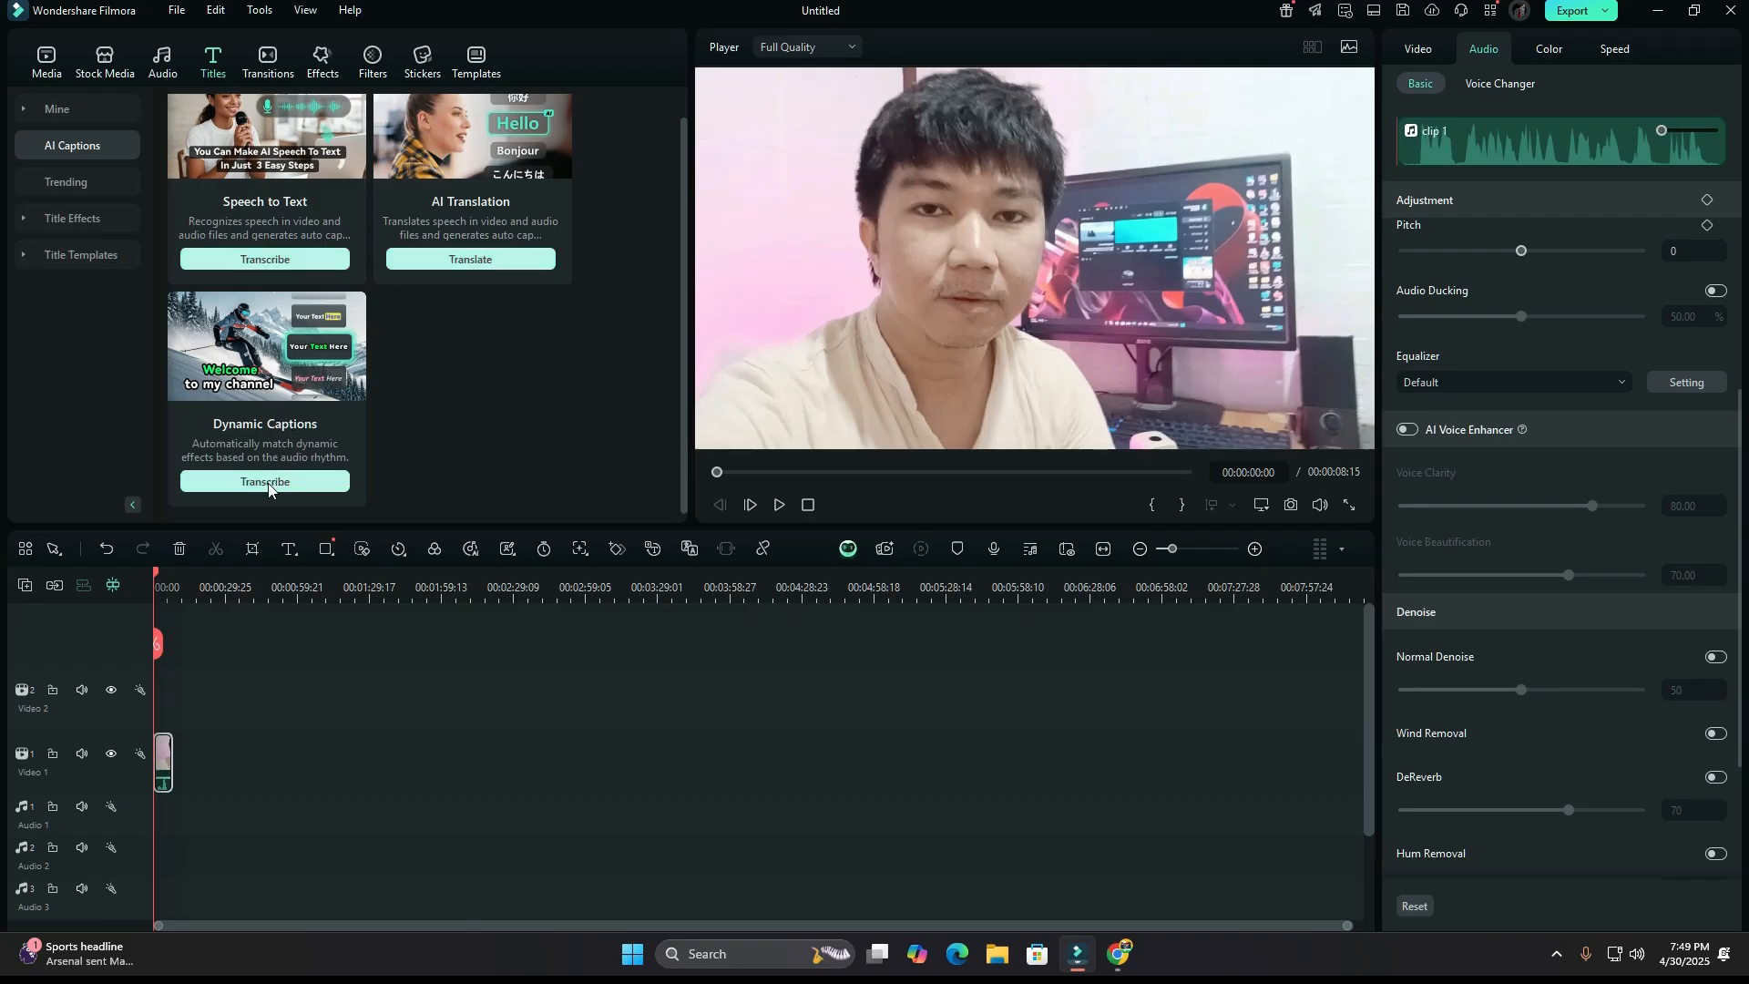
left_click(266, 483)
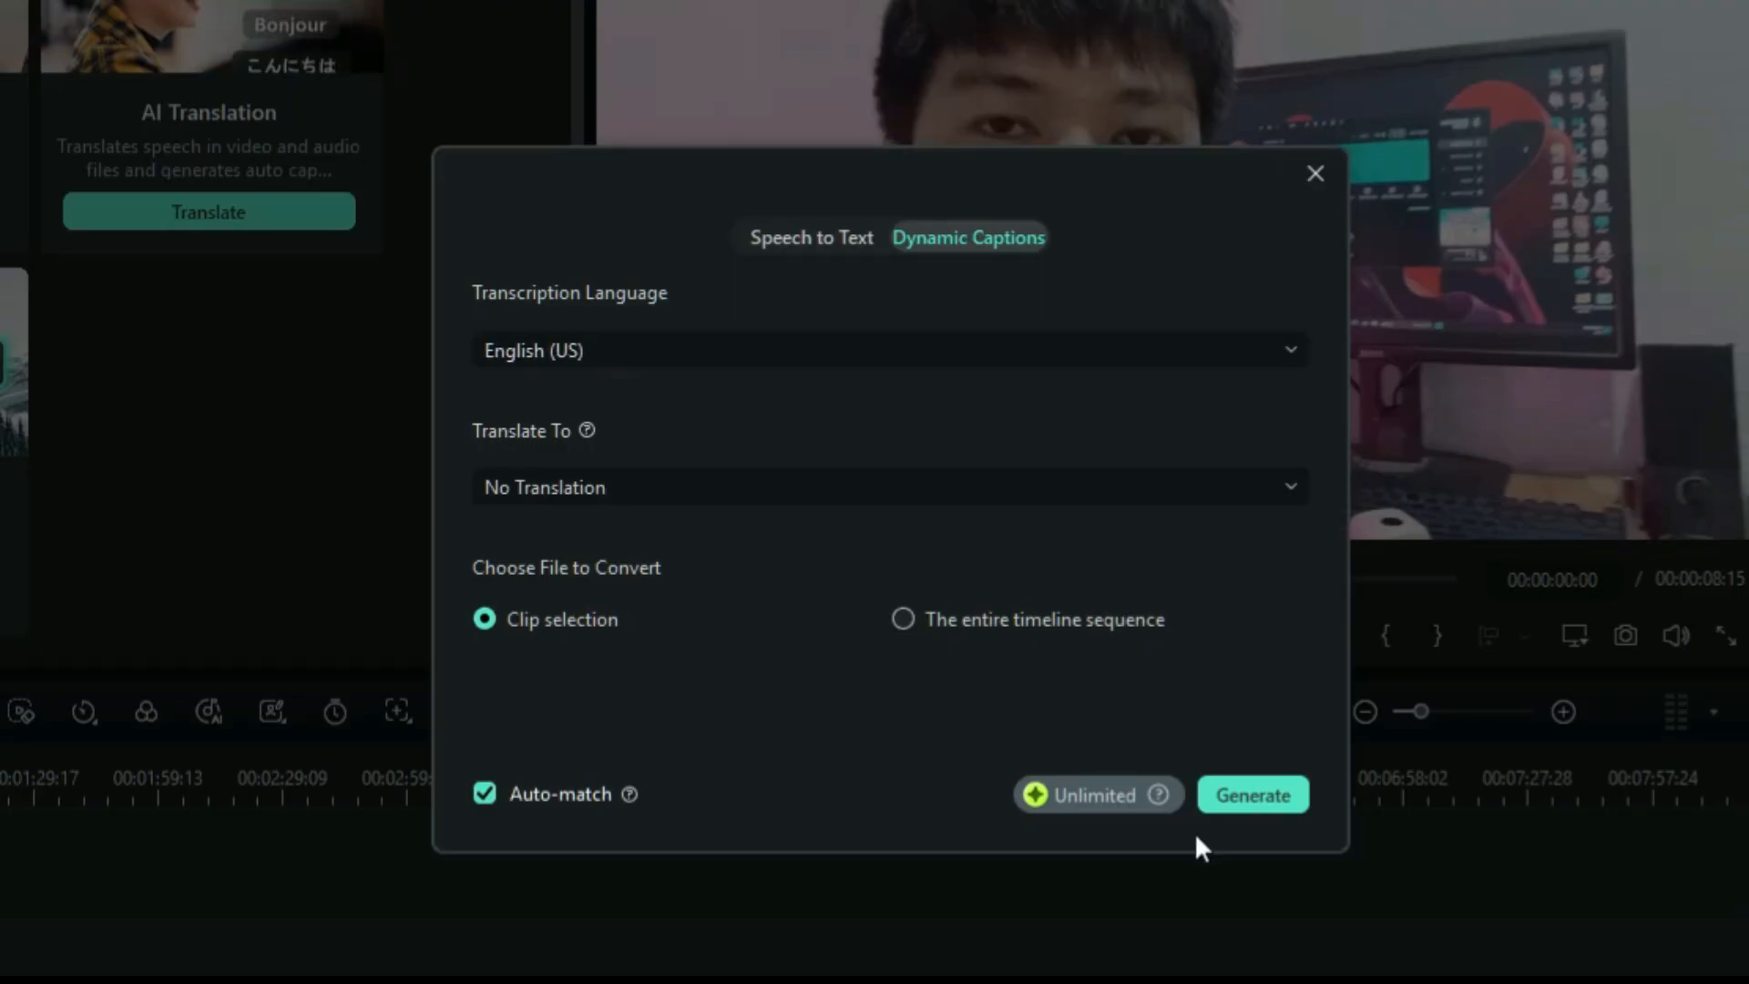
left_click(1264, 798)
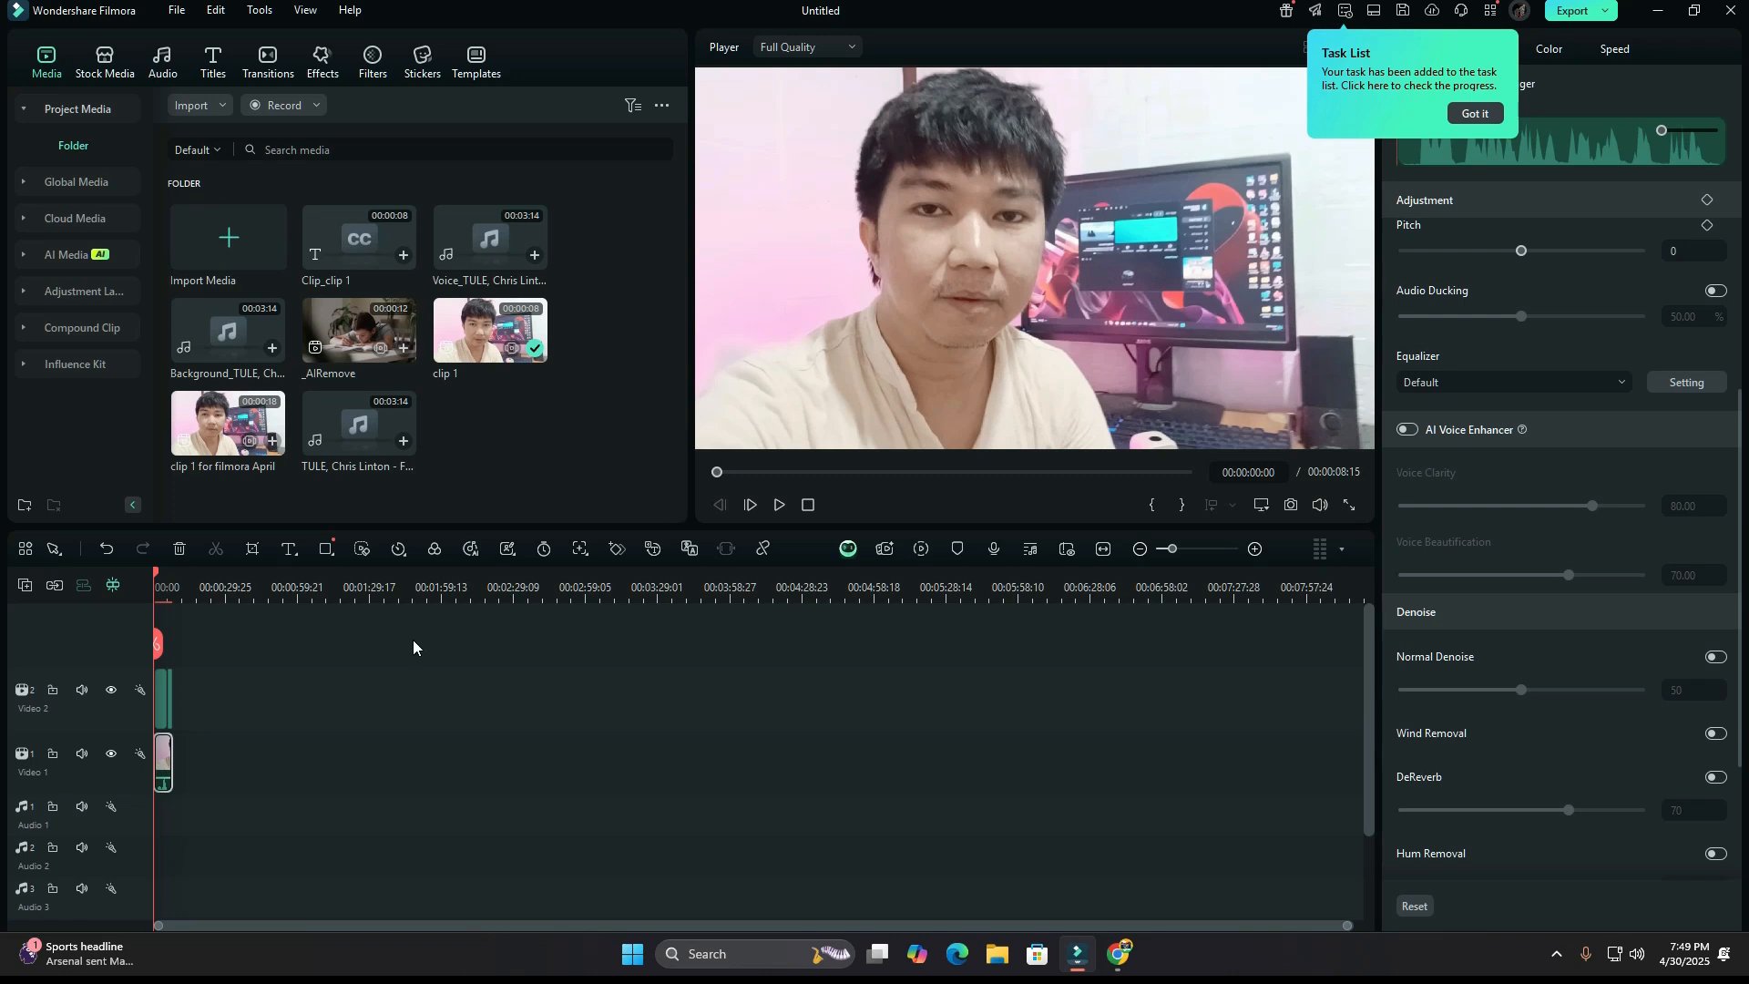
left_click(779, 505)
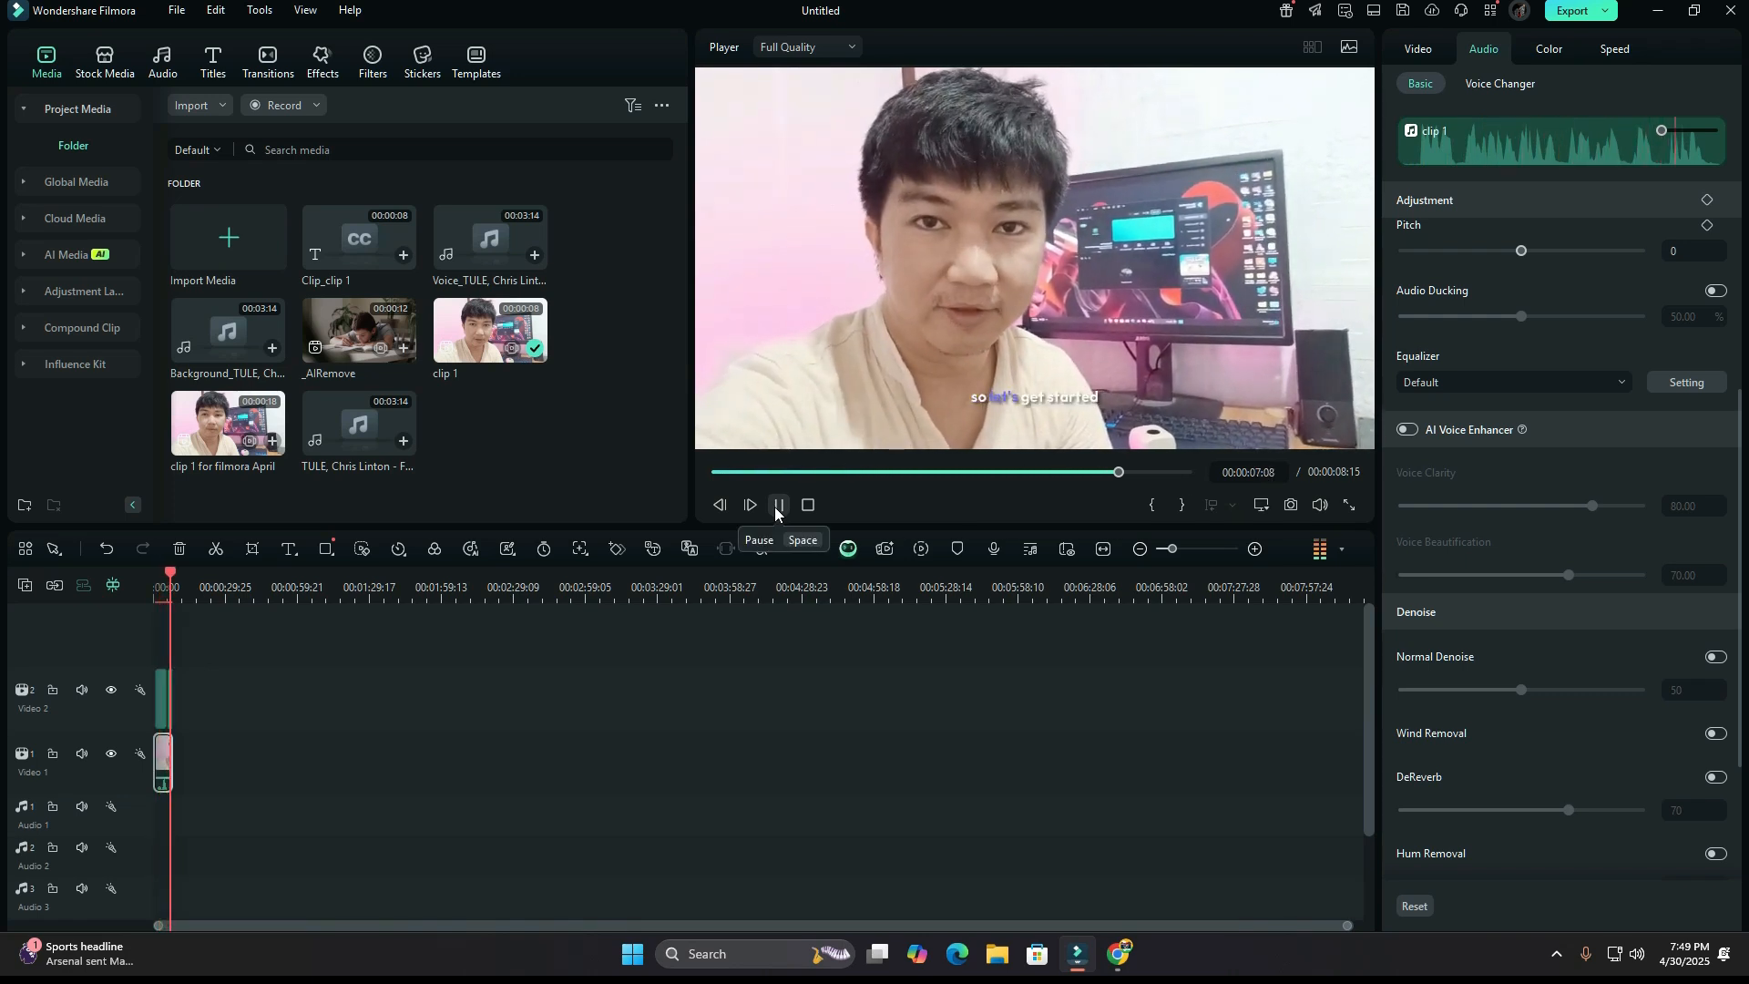
left_click(777, 504)
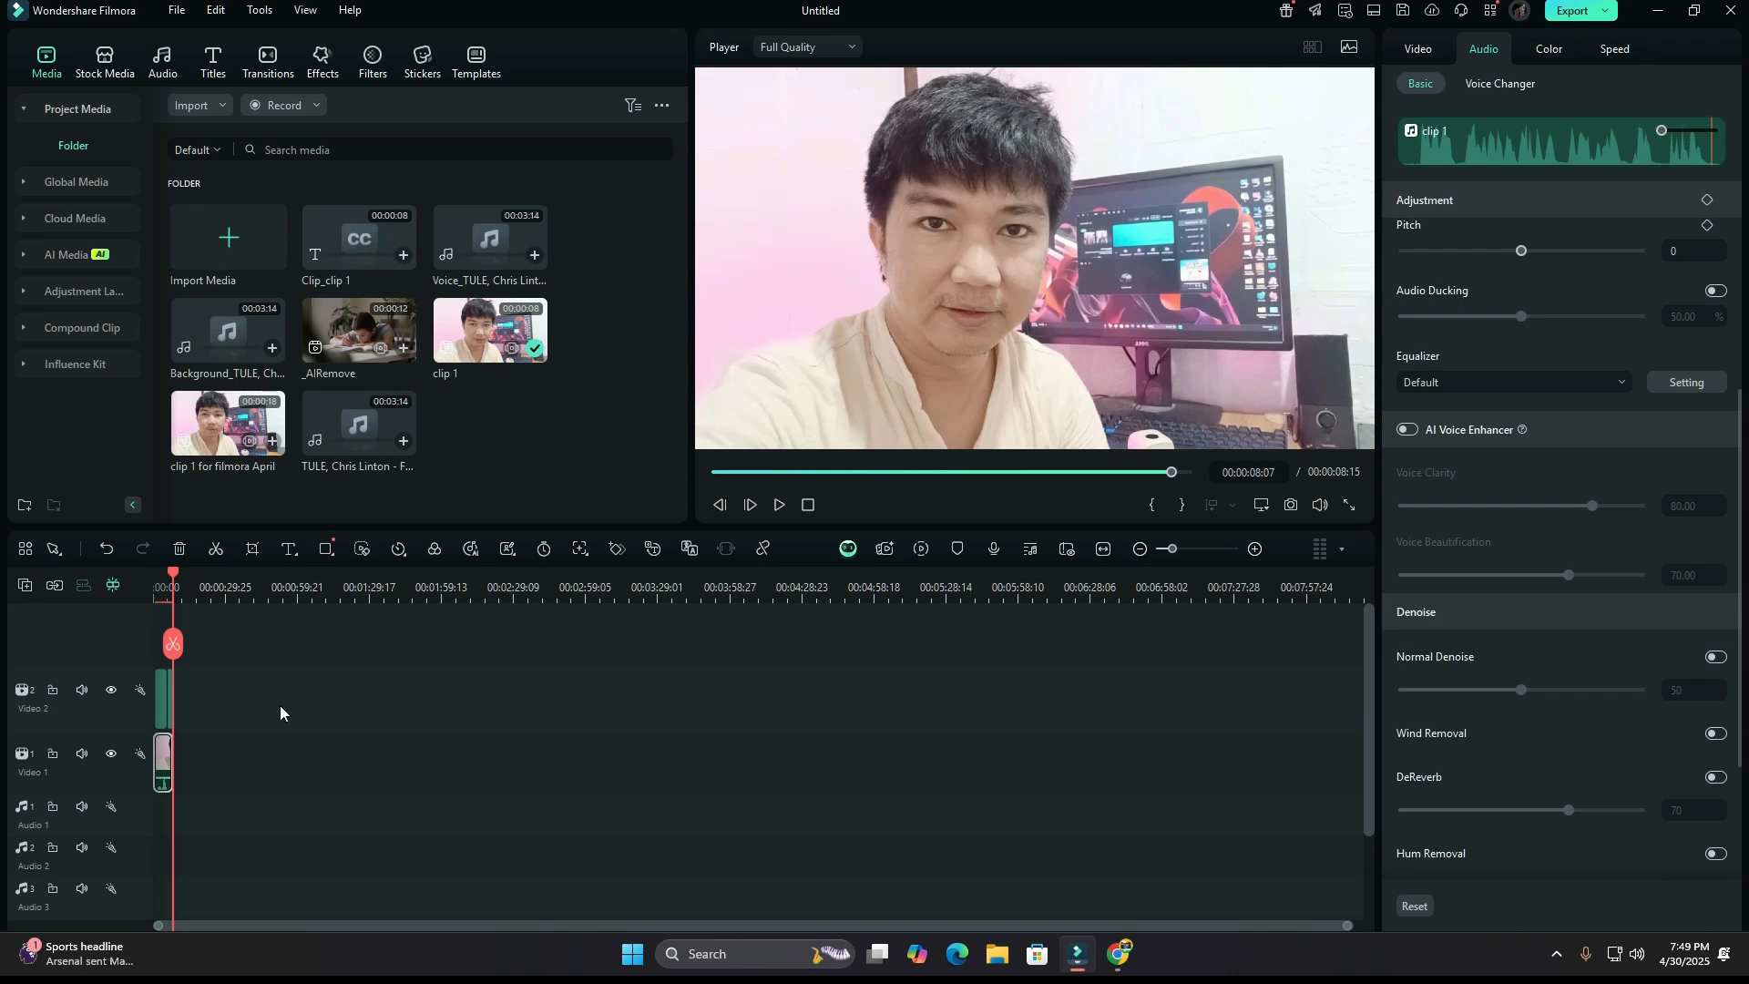
Apply the bold yellow italic "YOUR" template to the captions and play the clip from the start.
left_click(163, 713)
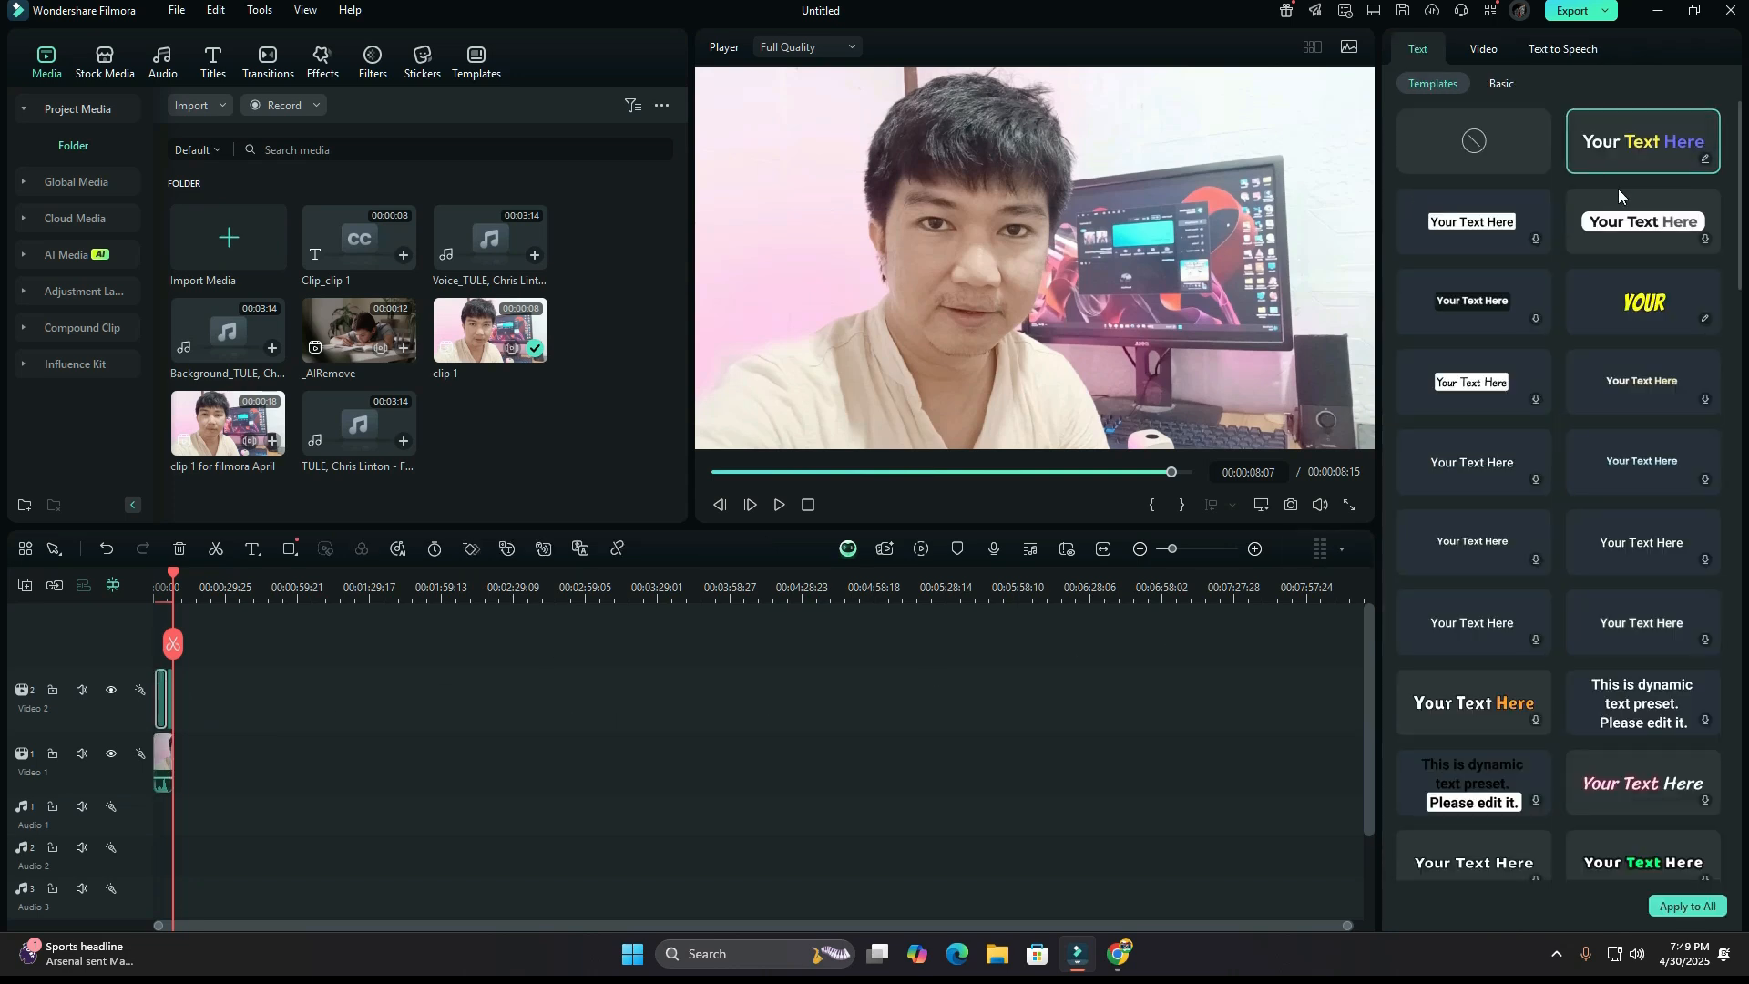
left_click(1644, 310)
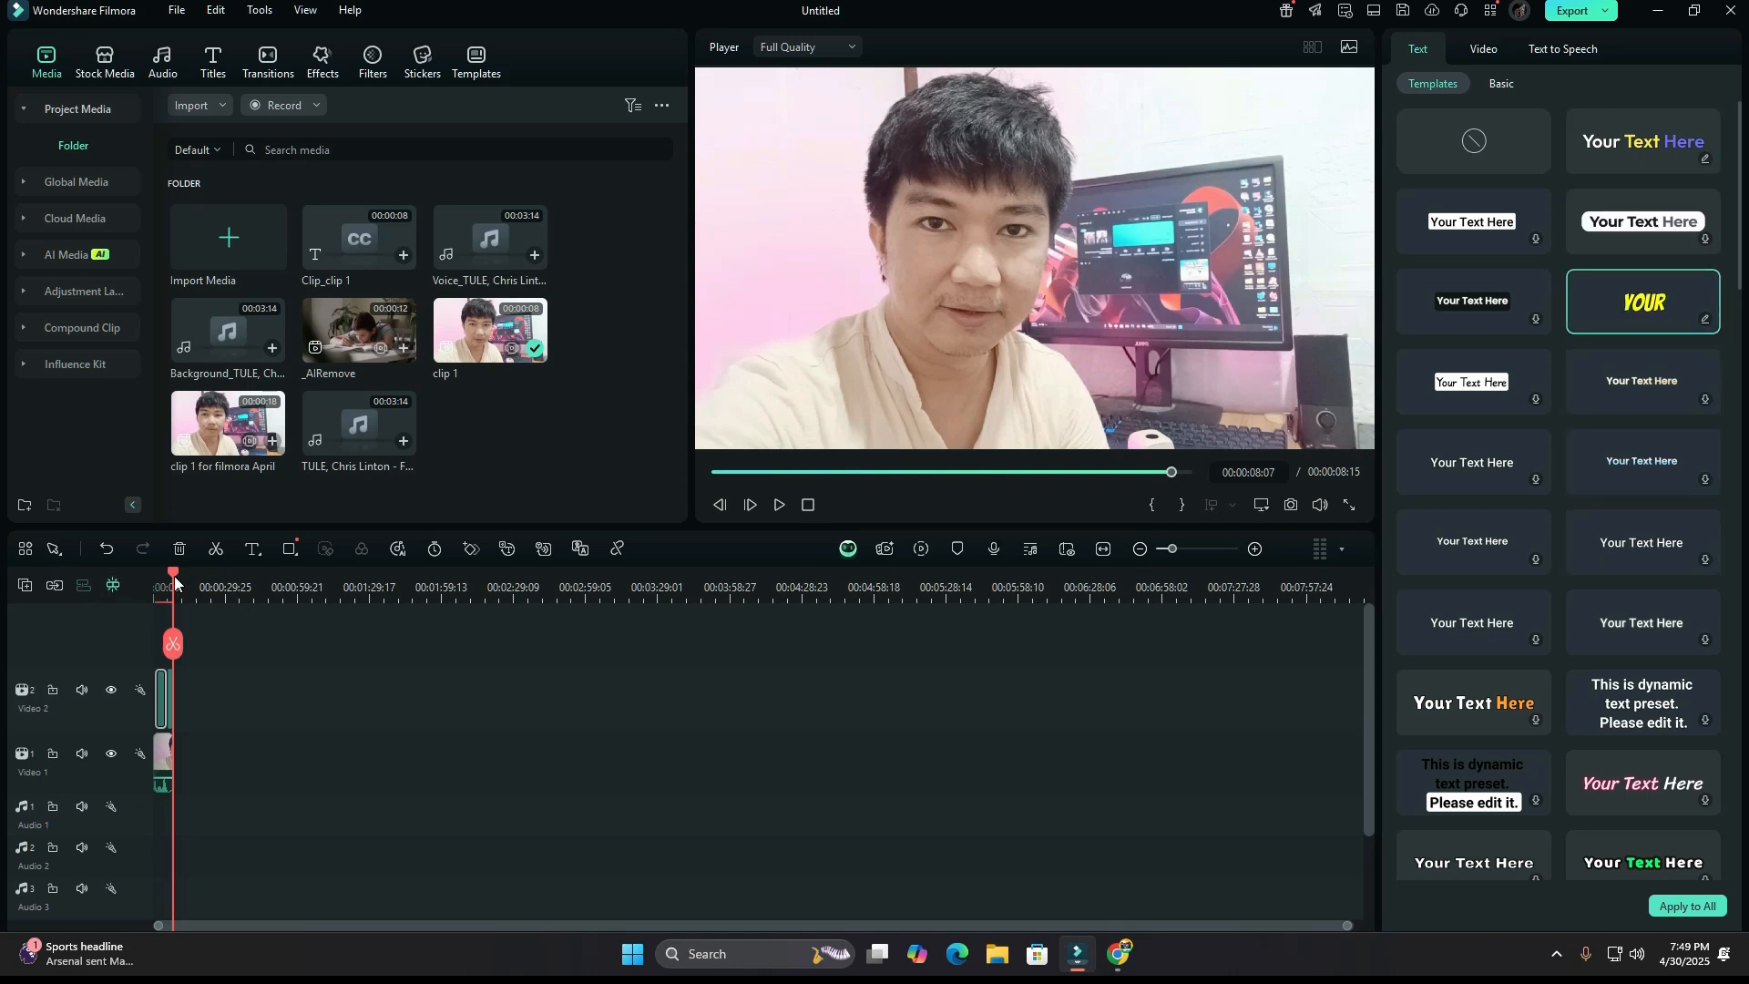
left_click_drag(173, 575, 150, 582)
left_click(781, 505)
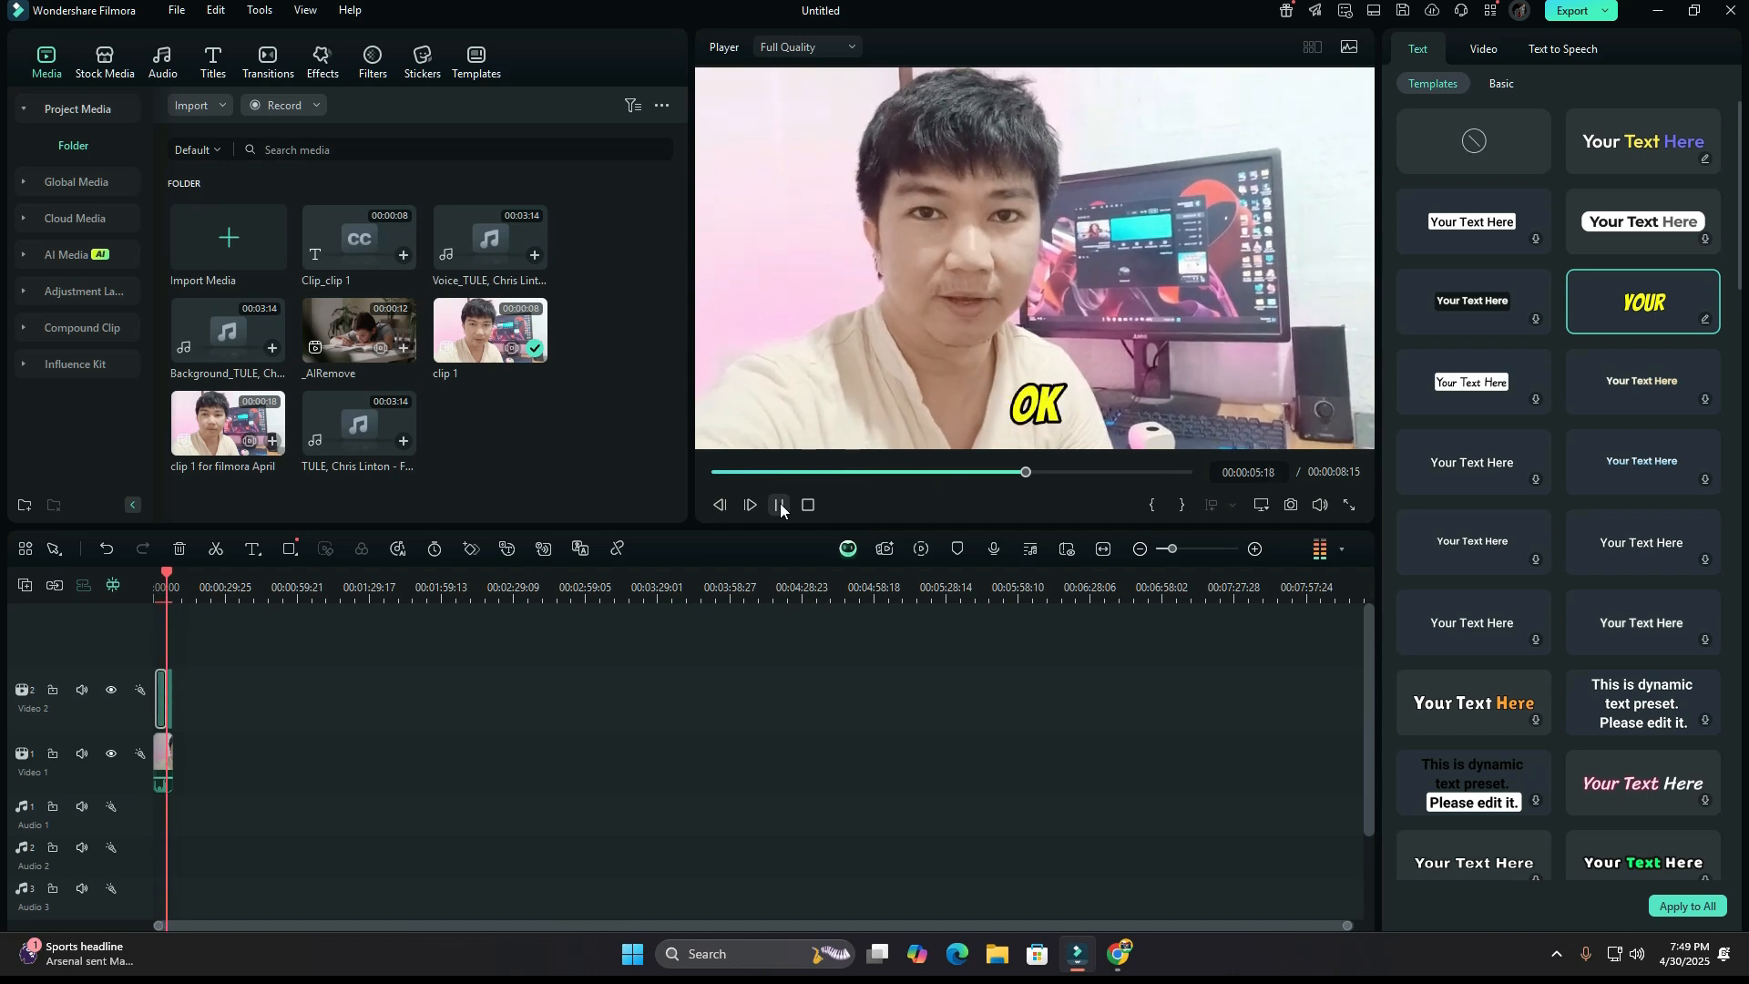
Apply the bold yellow italic "YOUR" template to the last caption, "so let's get started", and play the captioned clip from the start.
left_click(781, 505)
left_click(162, 577)
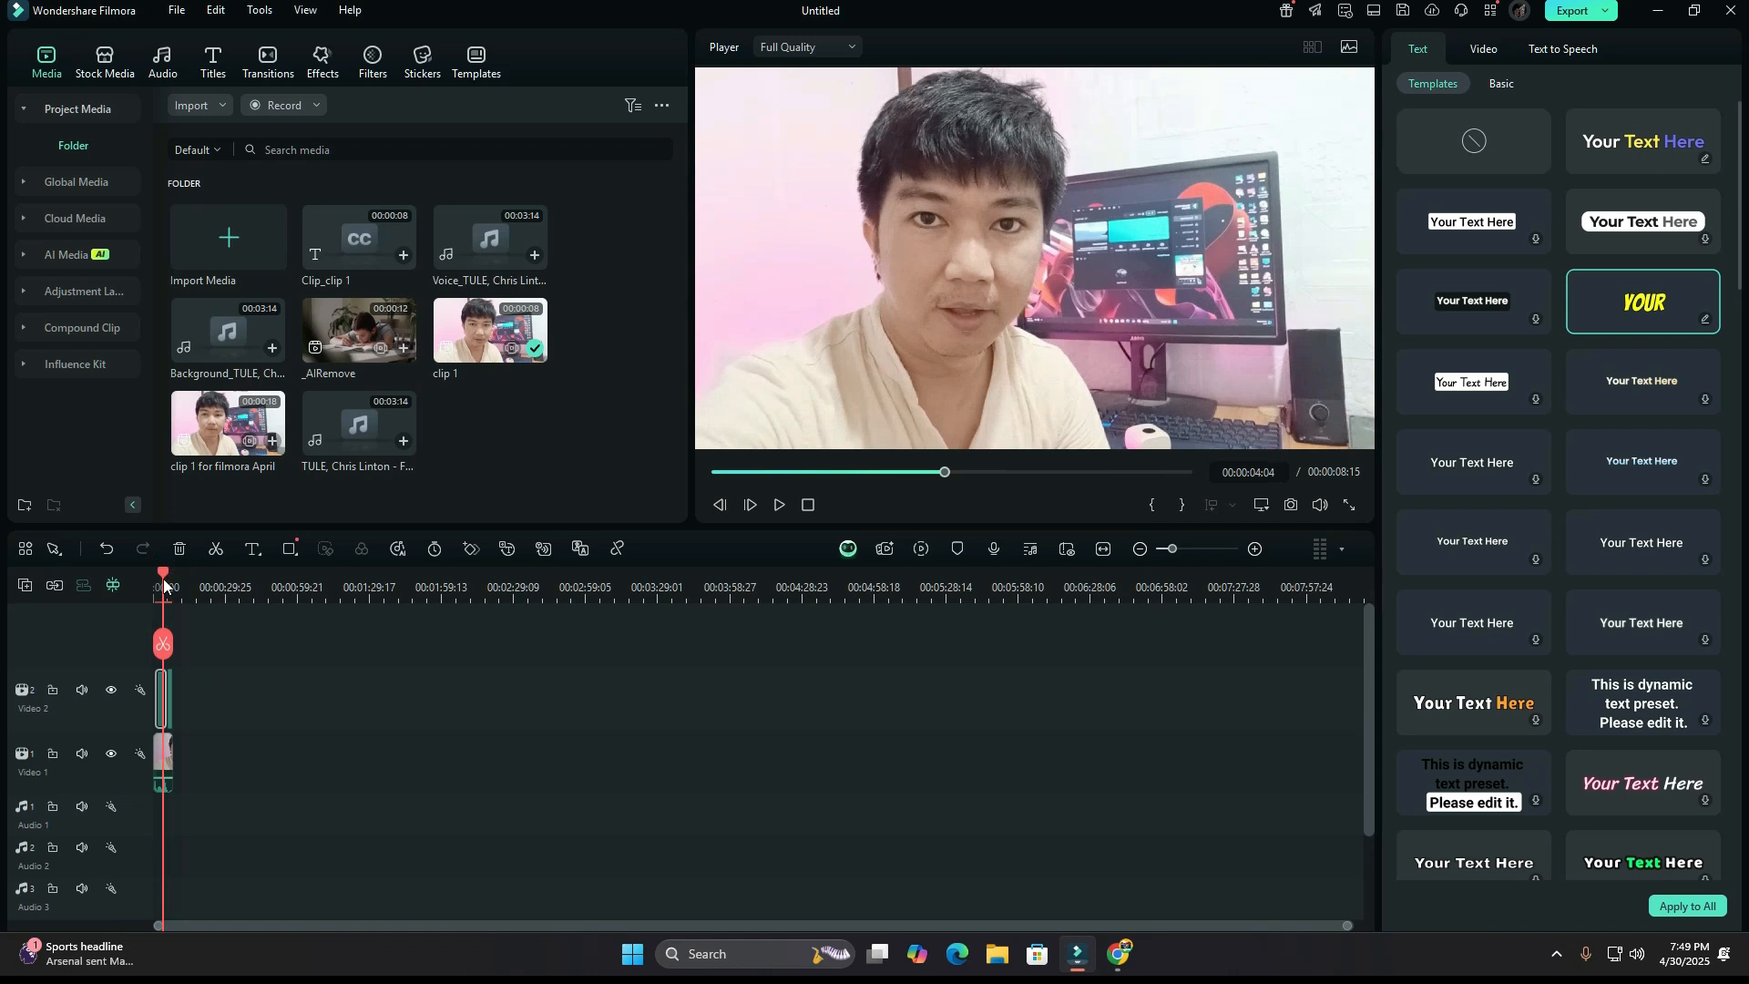
left_click(167, 692)
left_click(167, 694)
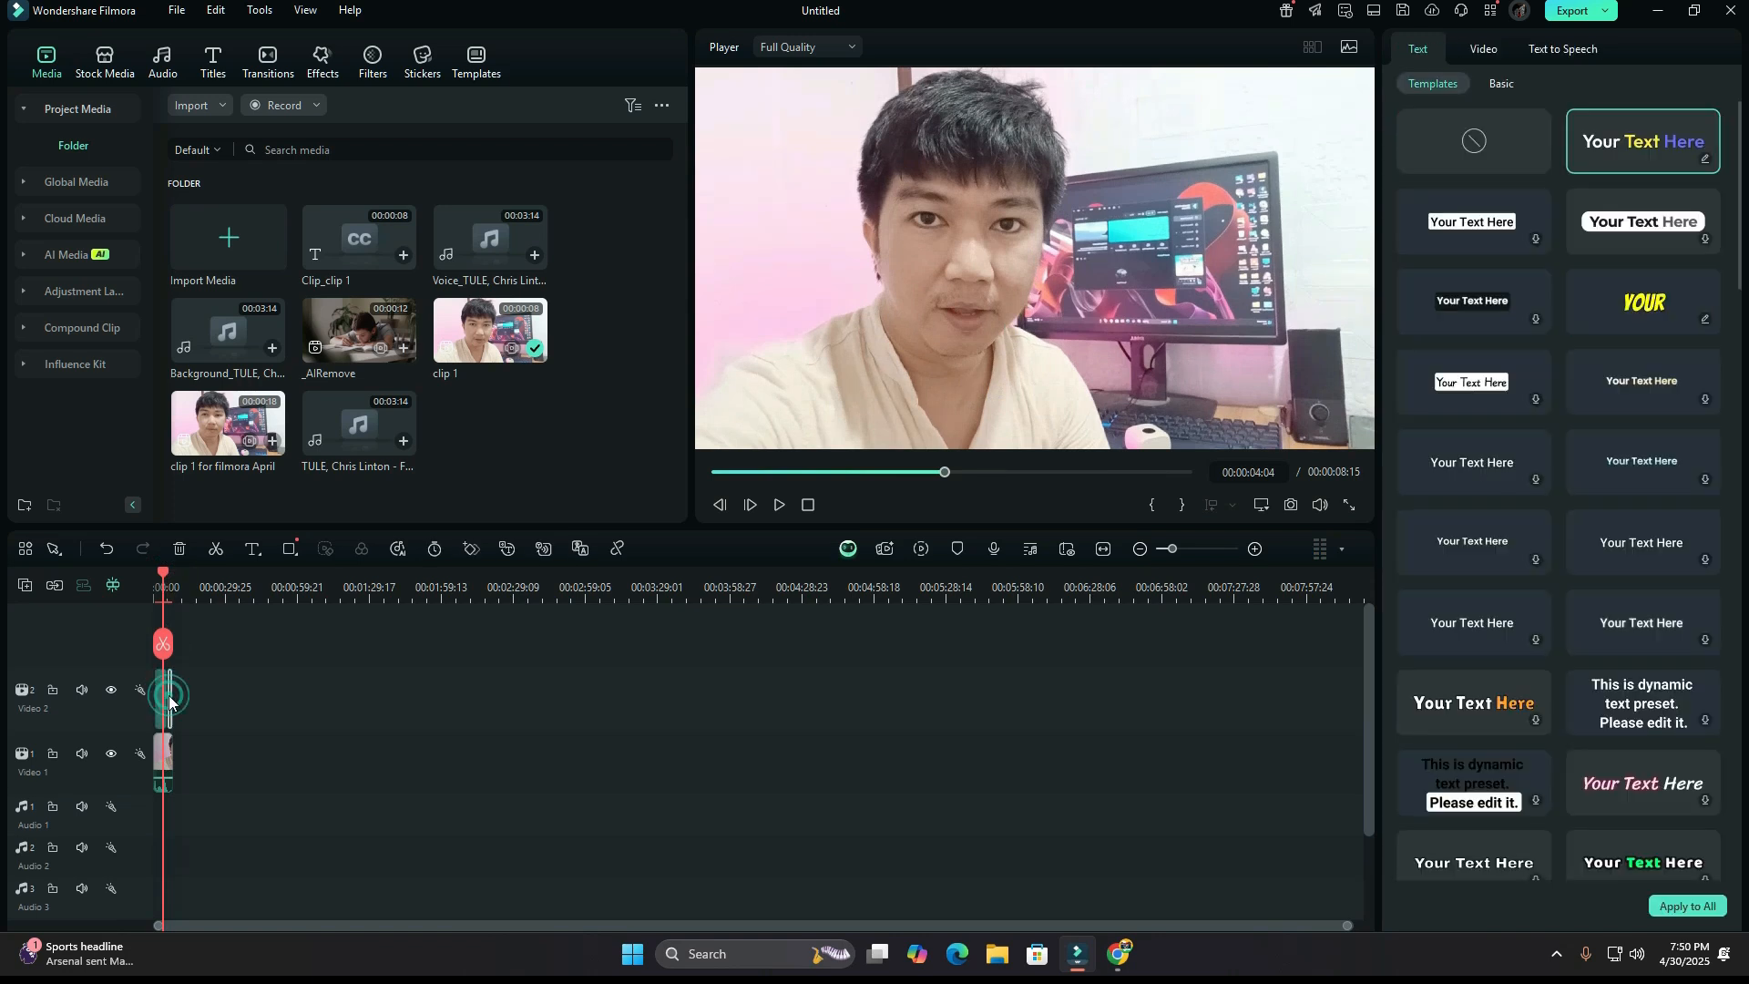
left_click(1643, 301)
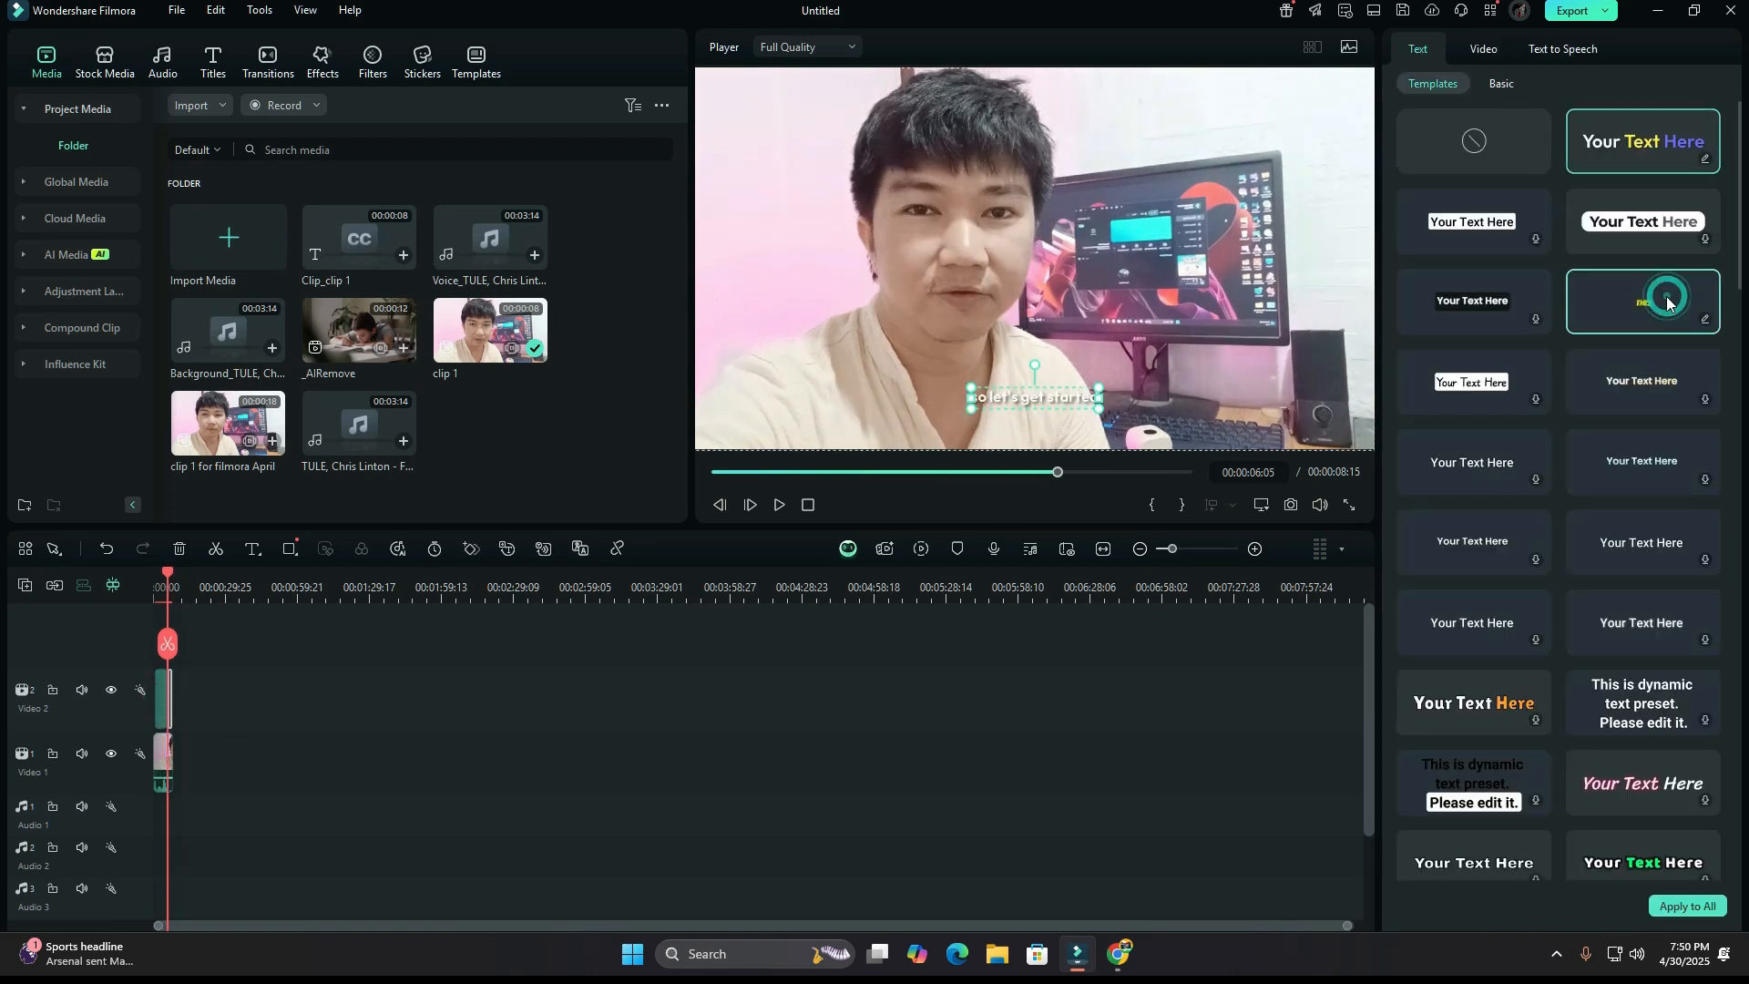
left_click_drag(167, 579, 142, 581)
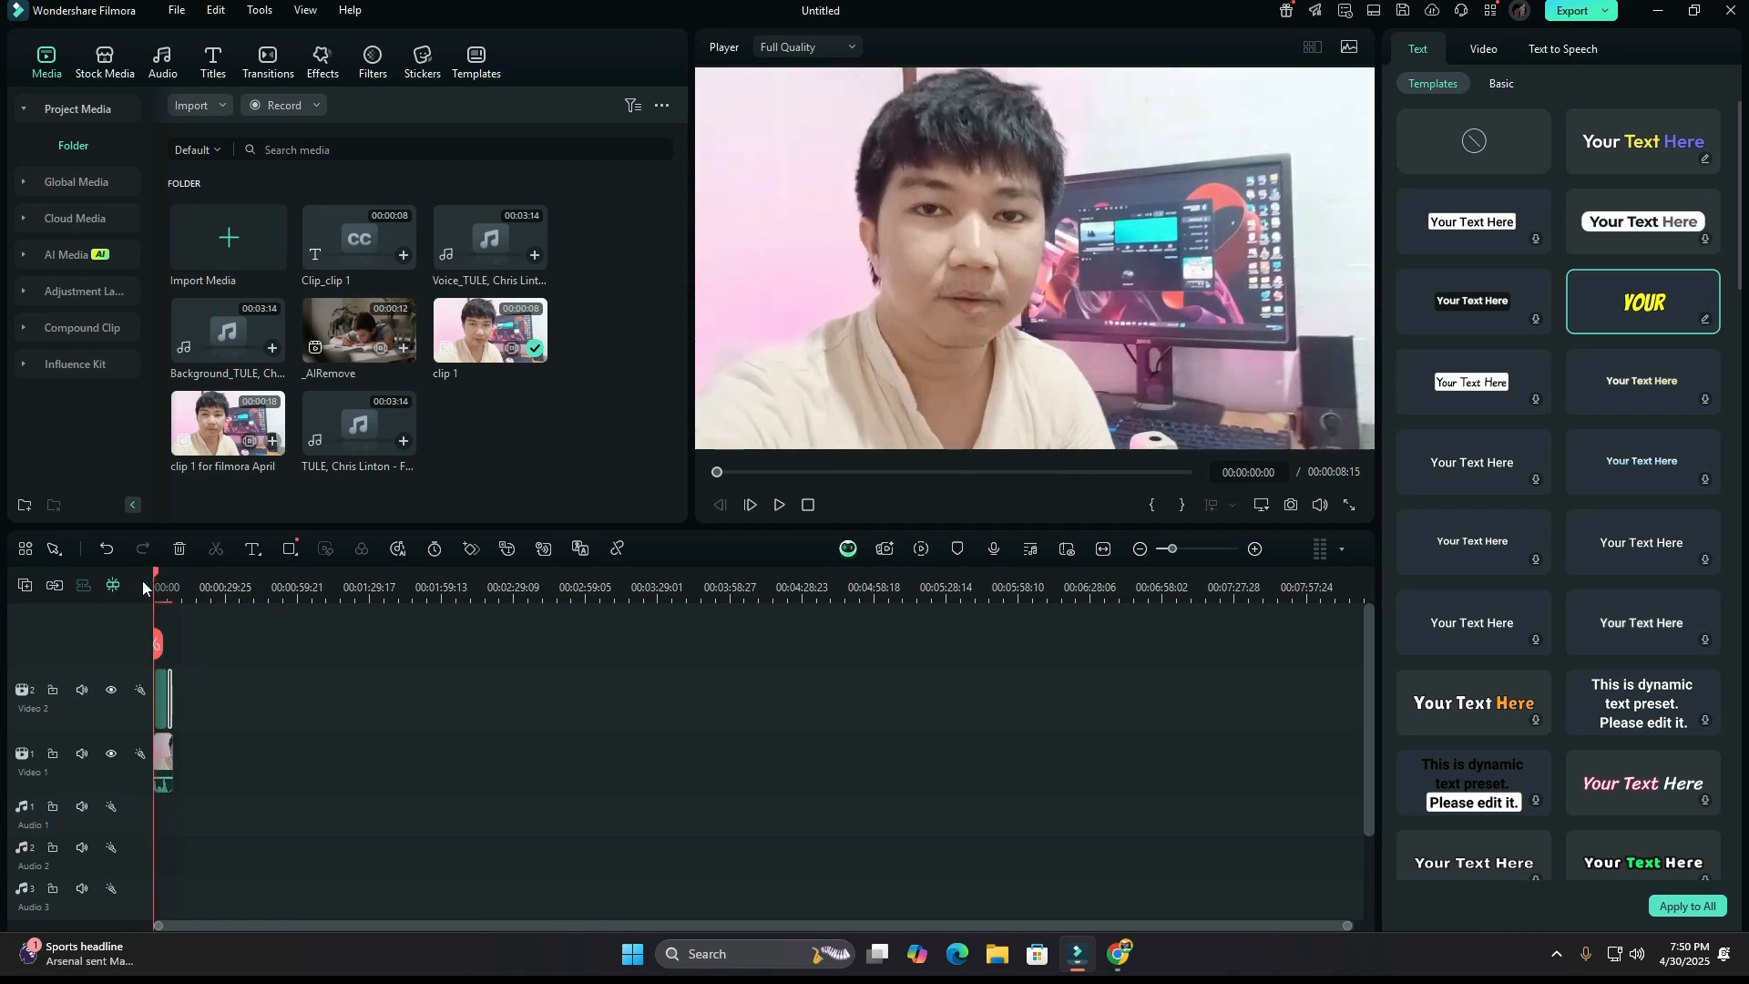
left_click(787, 505)
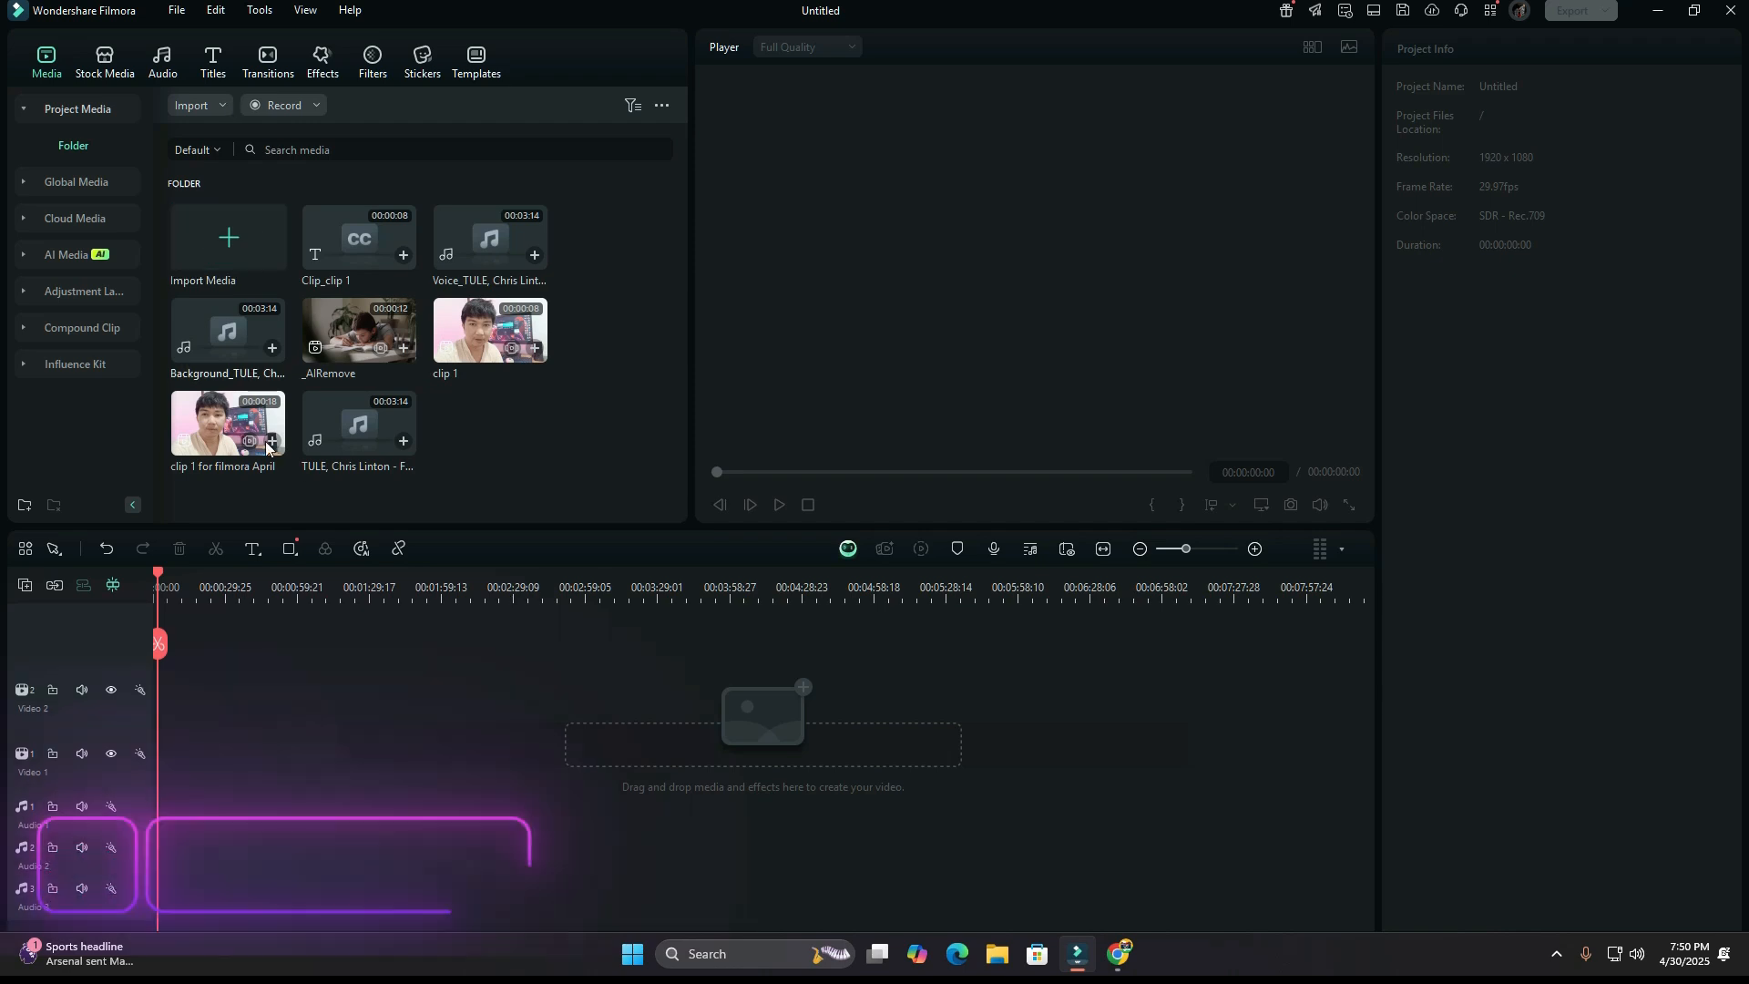
Generate an AI Text Based Editing transcription of the media file "clip 1 for filmora April" in English (US).
right_click(219, 441)
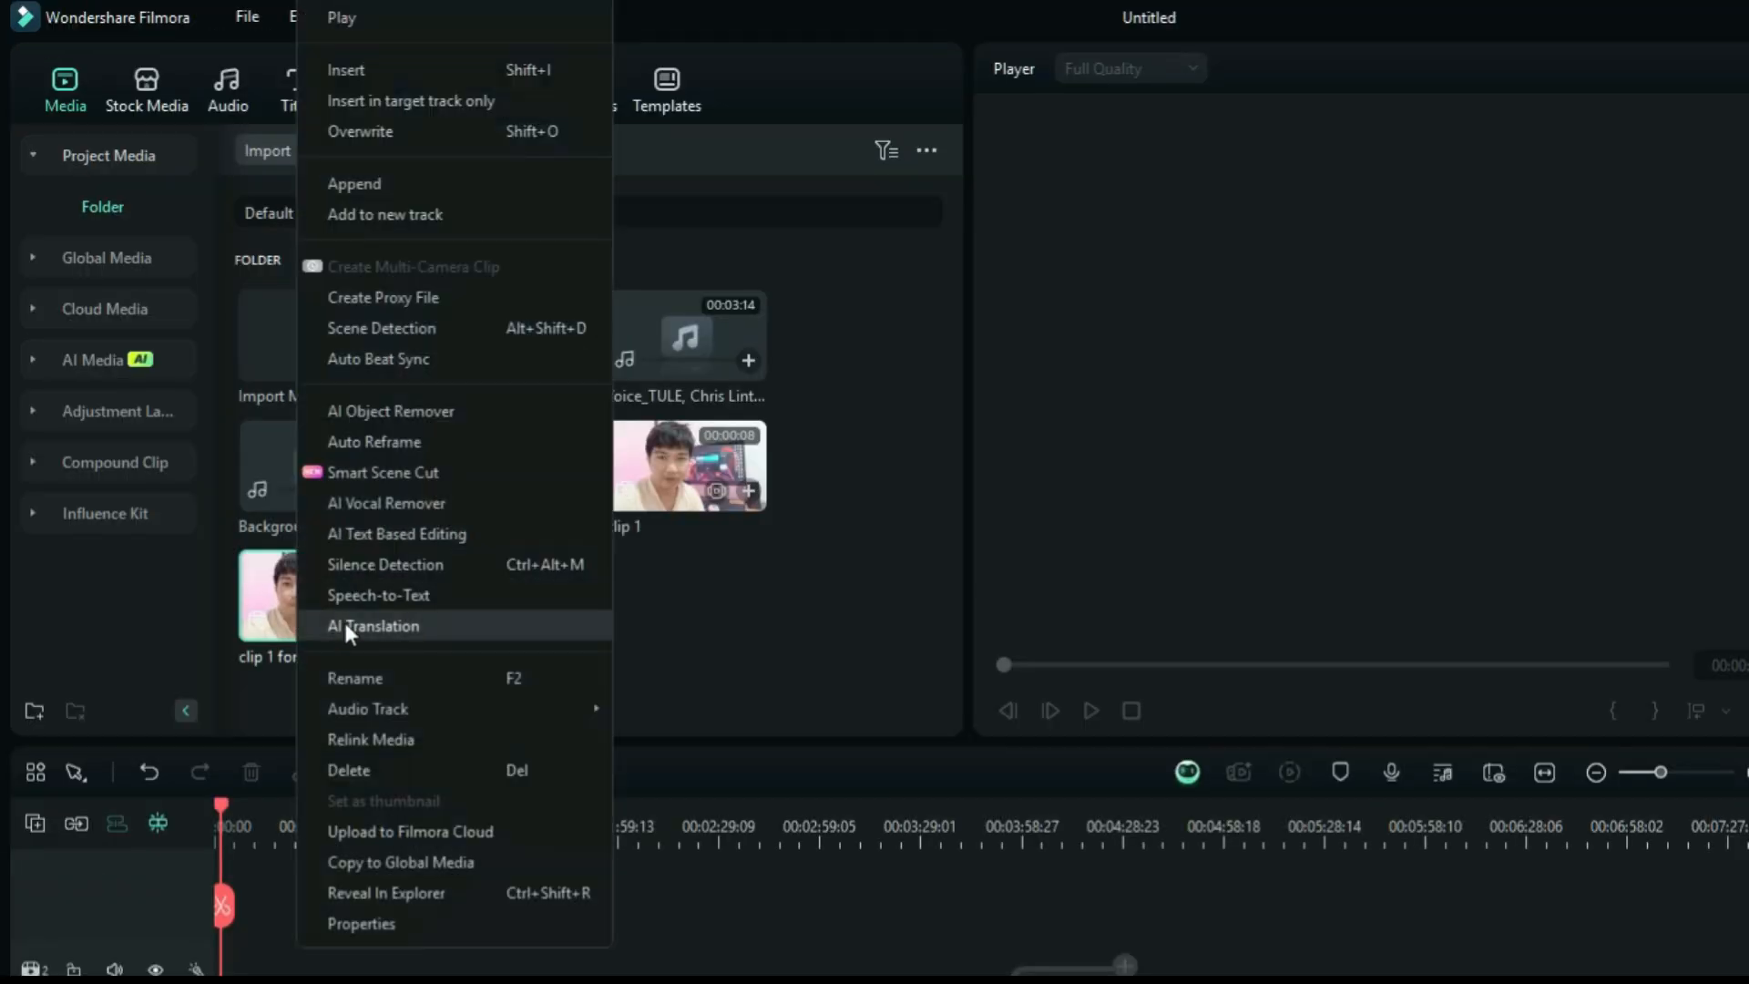
left_click(399, 535)
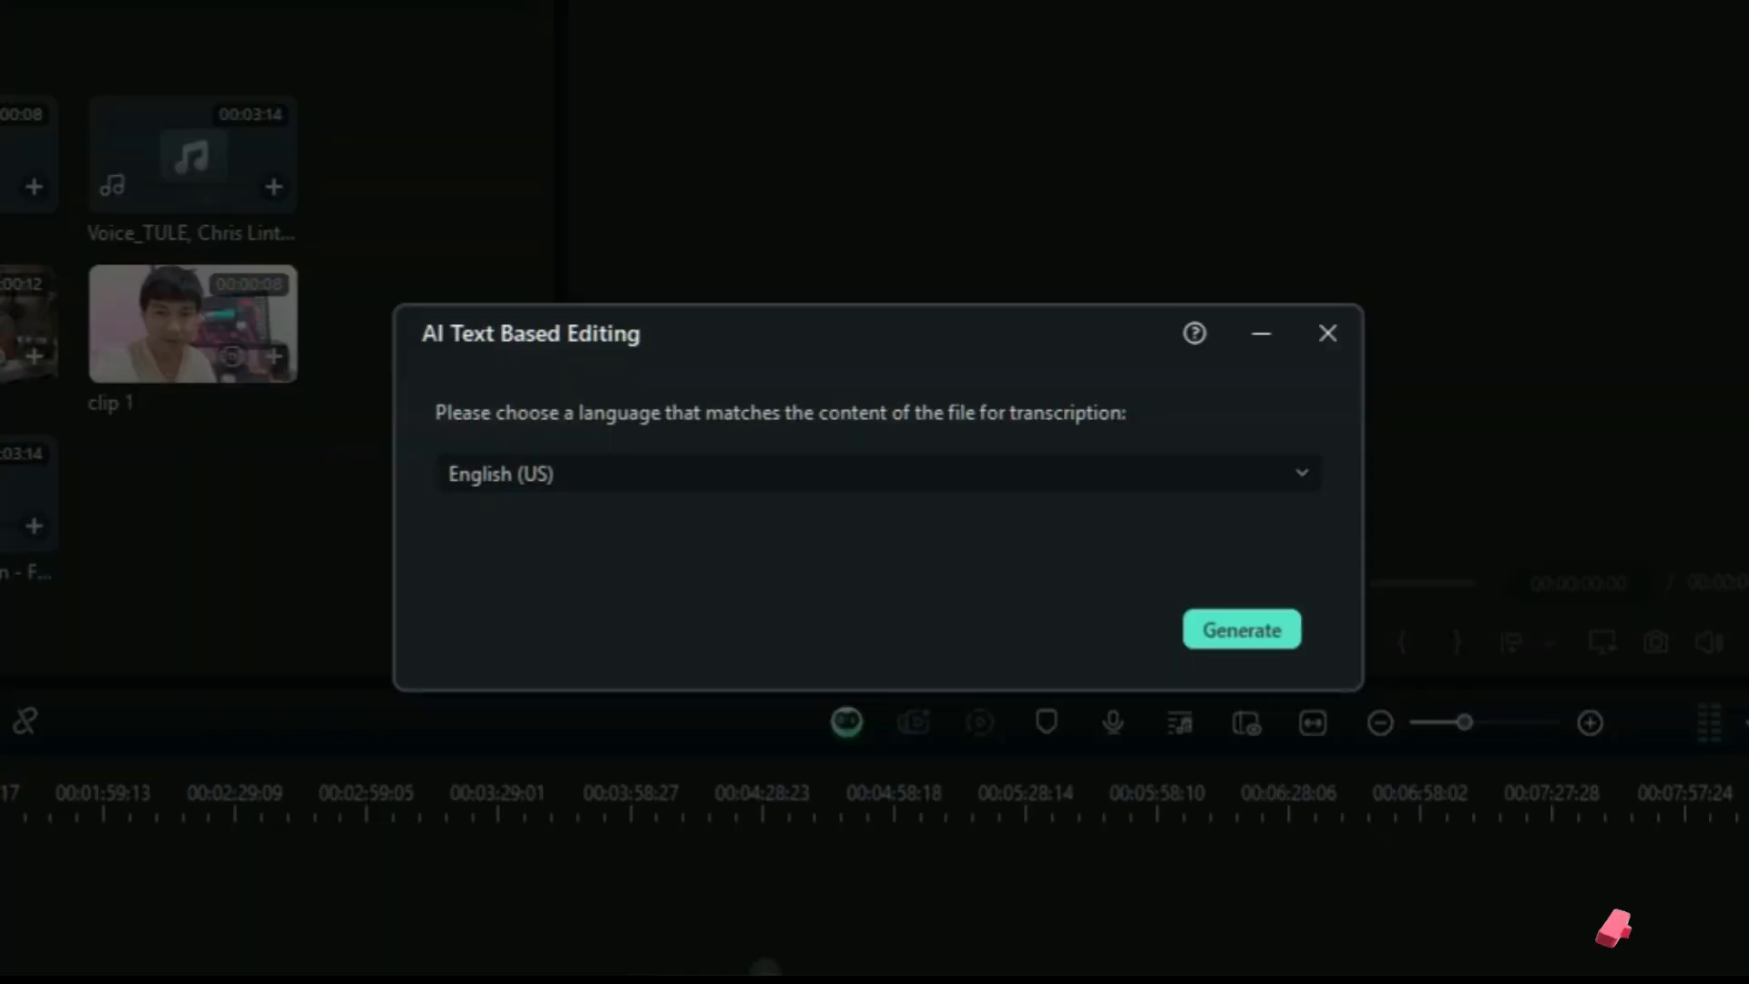
left_click(1289, 636)
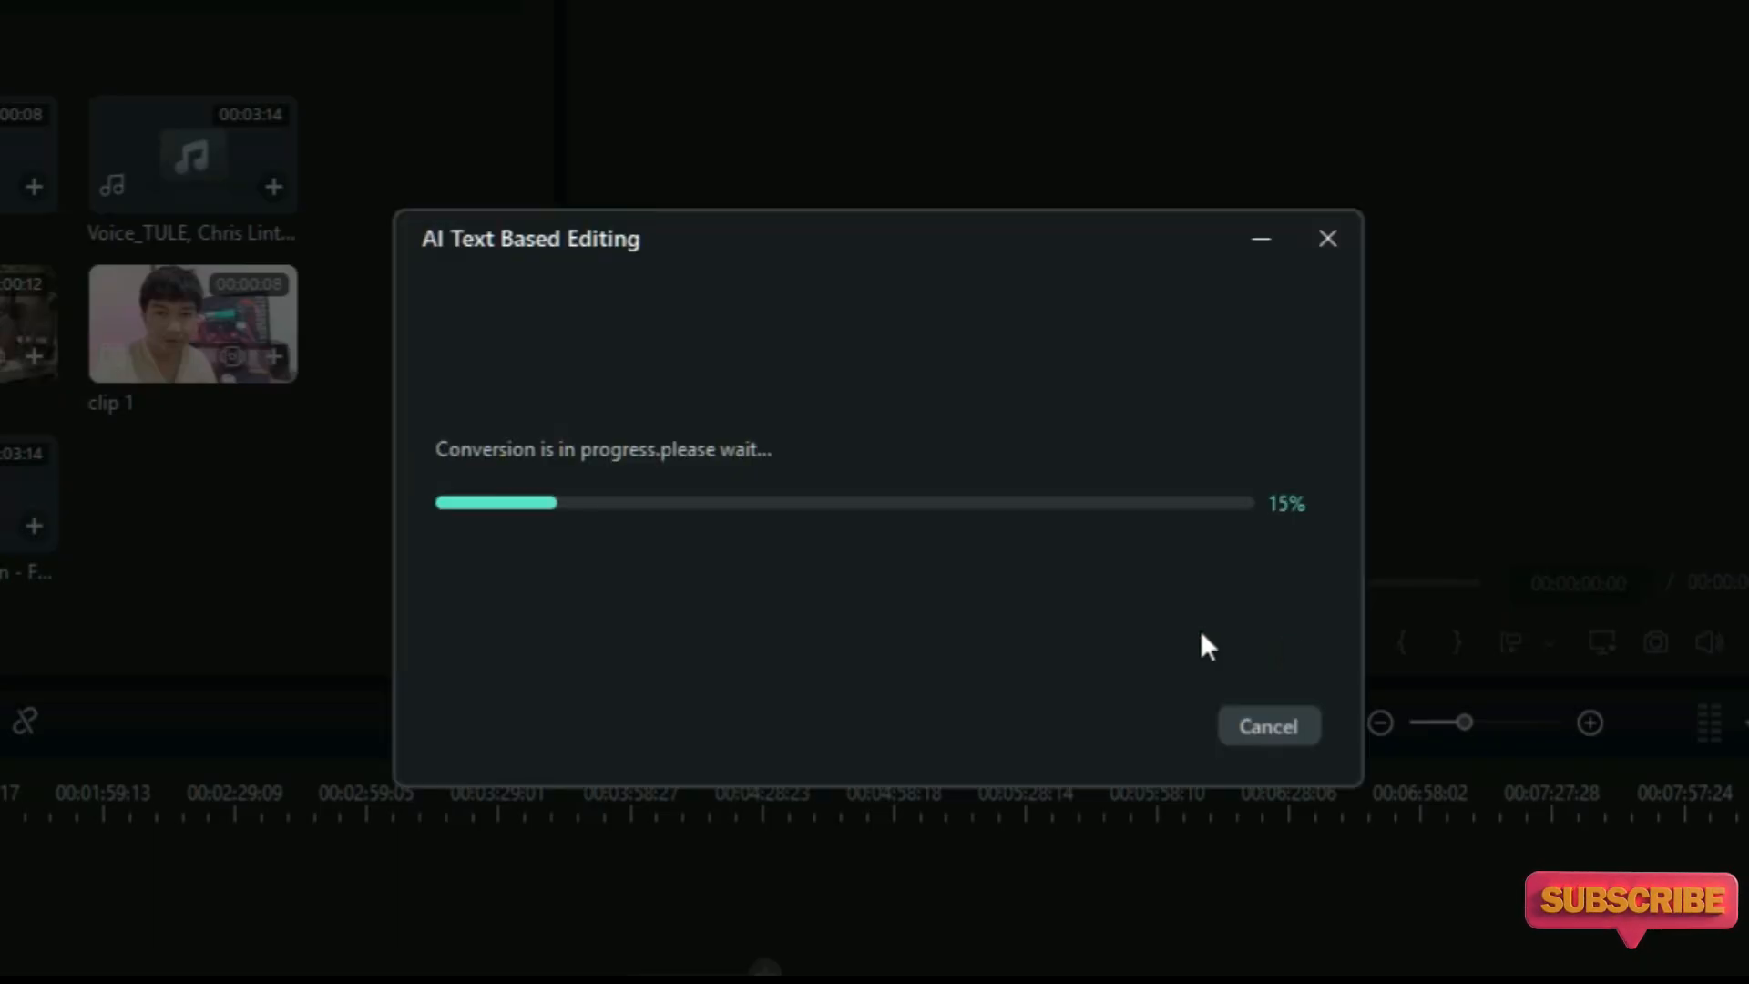